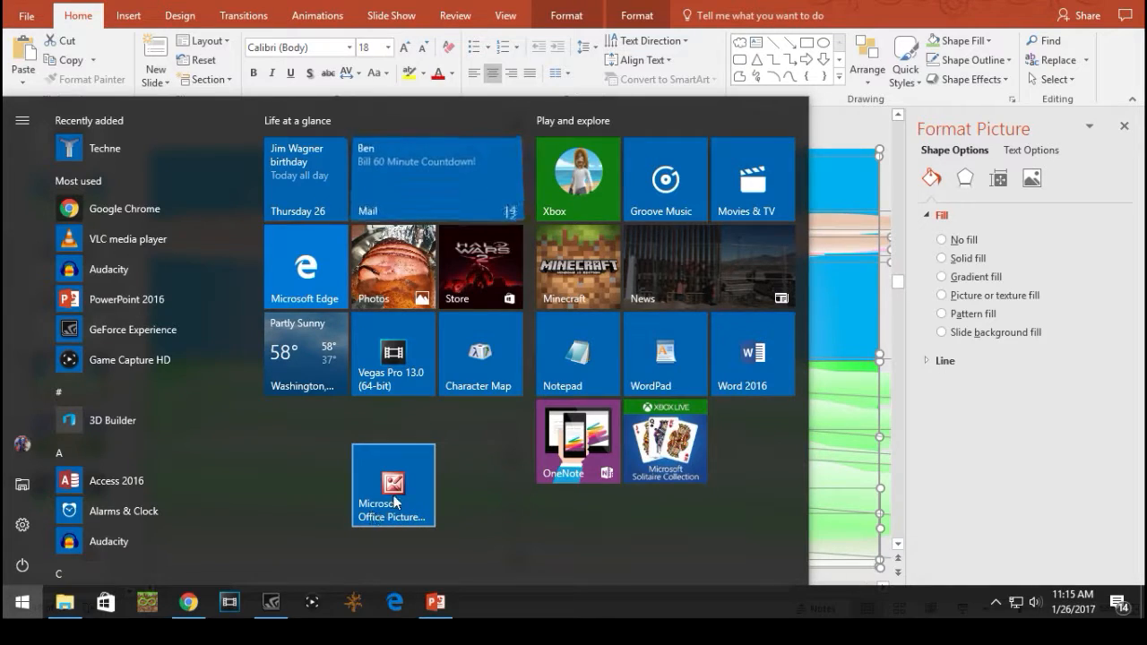
Switch to Microsoft Office Picture Manager and paste the copied sunrise picture into the Pictures folder
left_click(395, 490)
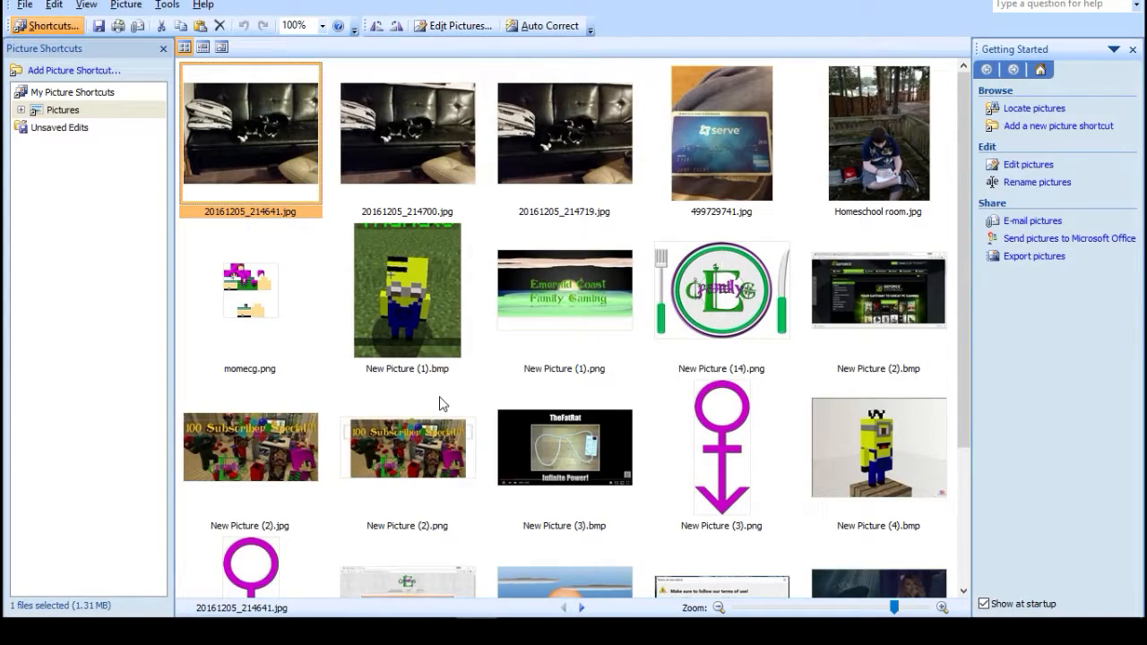
scroll(522, 387, "down", 5)
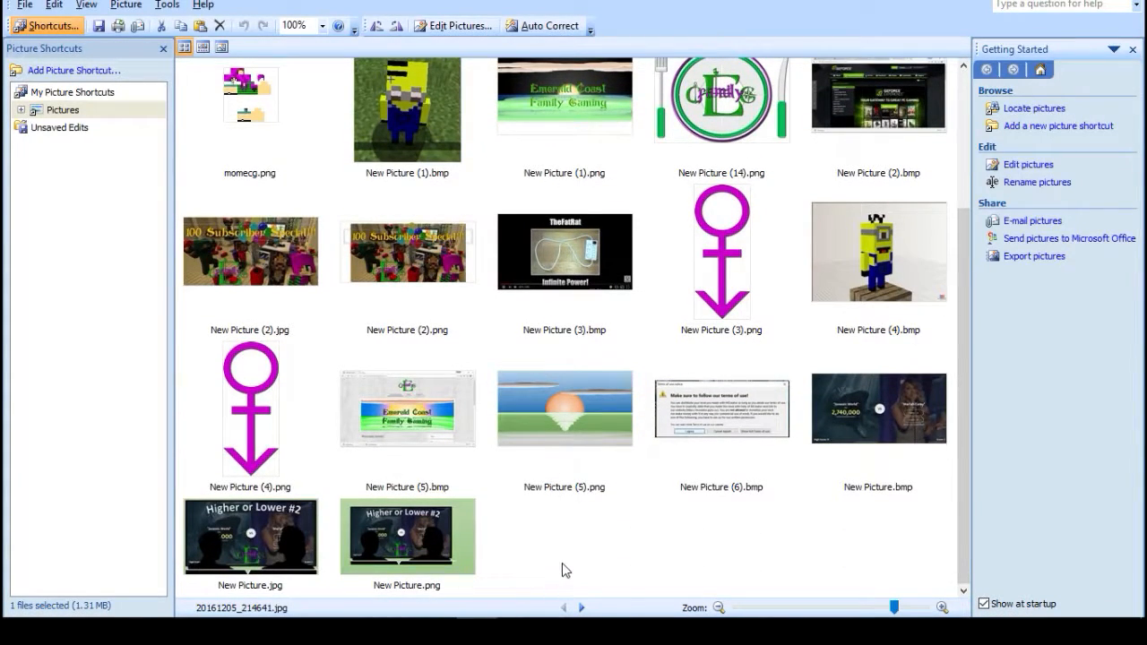
right_click(562, 564)
left_click(634, 431)
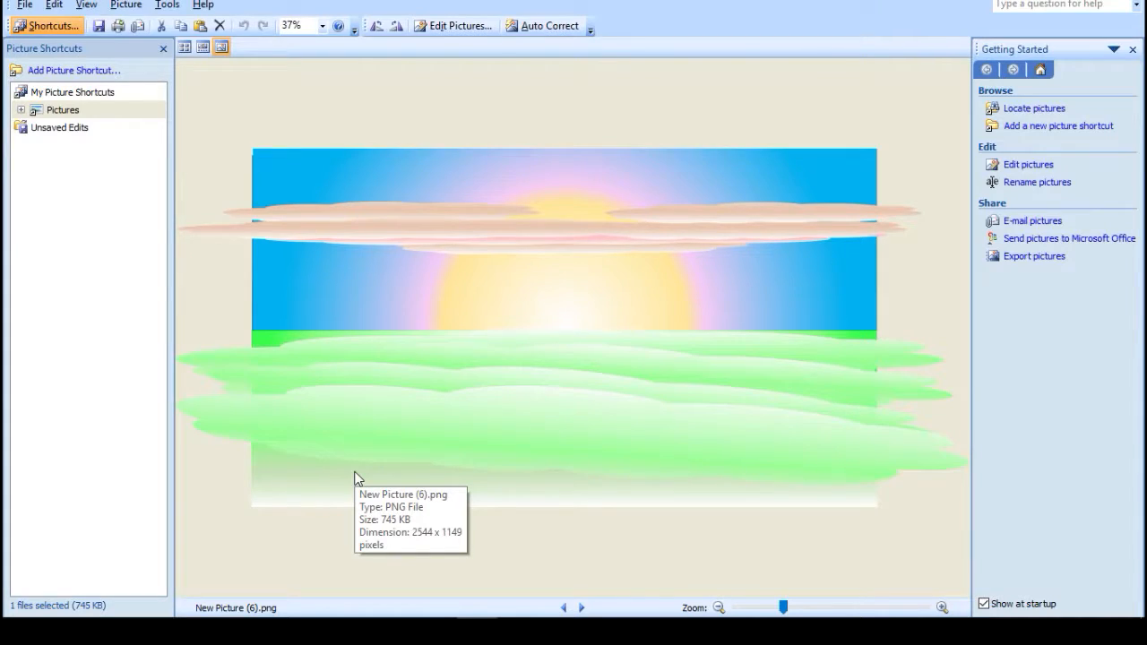
Crop the sunrise picture's overhanging edges by 248 pixels on the left, 304 on the right and 19 at the bottom
left_click(460, 26)
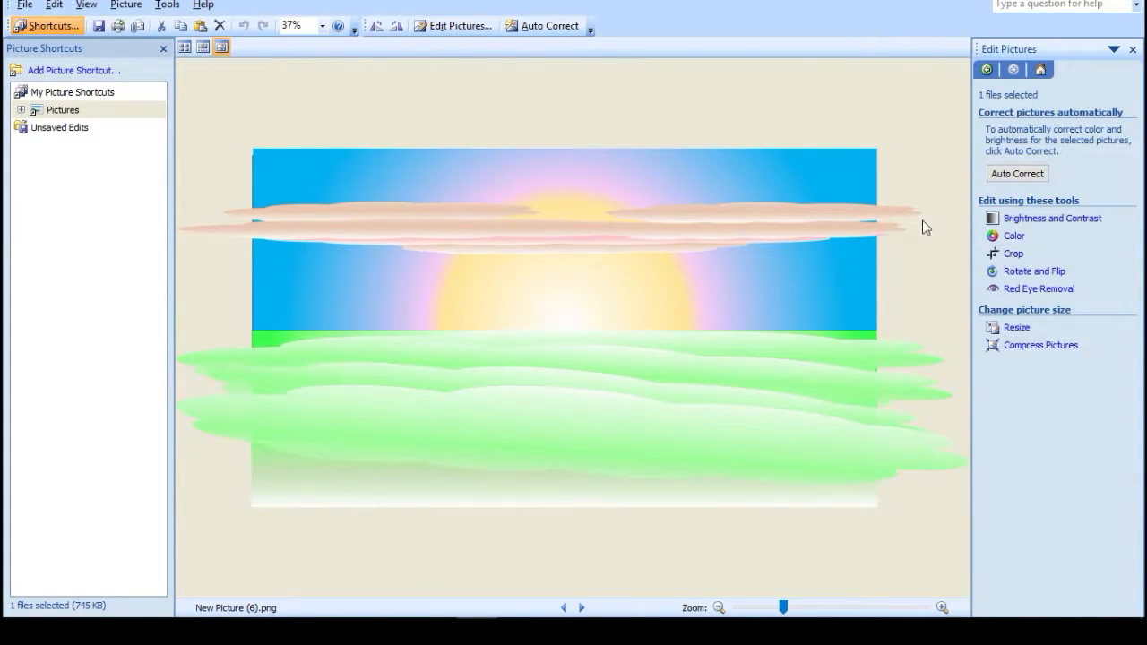
left_click(1012, 255)
left_click_drag(961, 154, 870, 154)
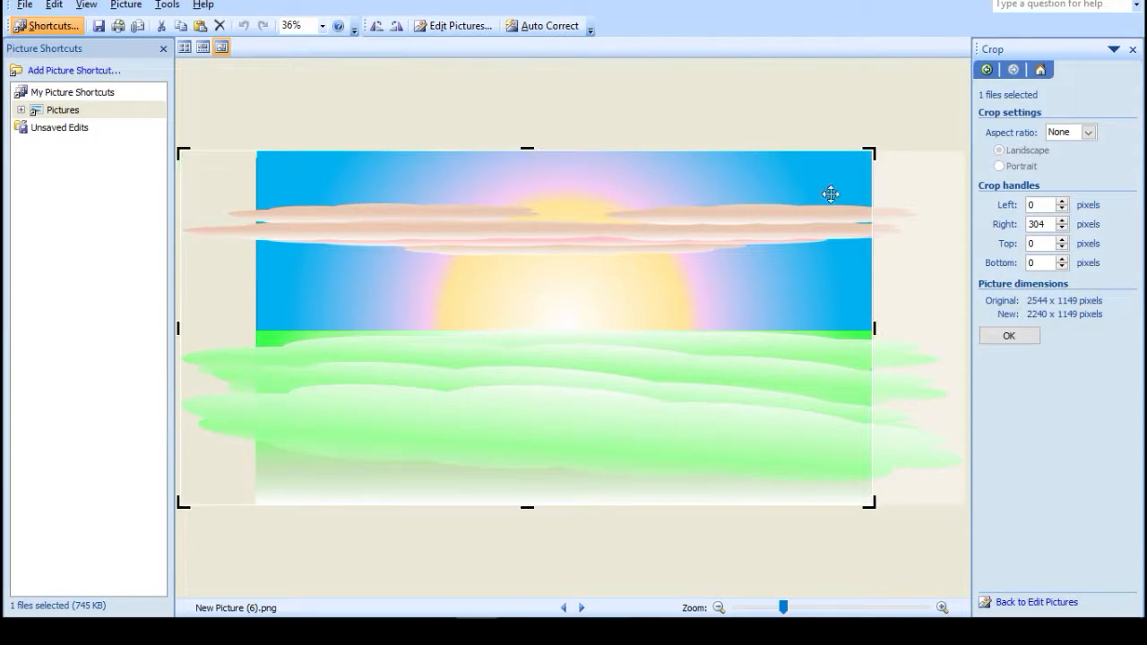
left_click_drag(181, 502, 257, 498)
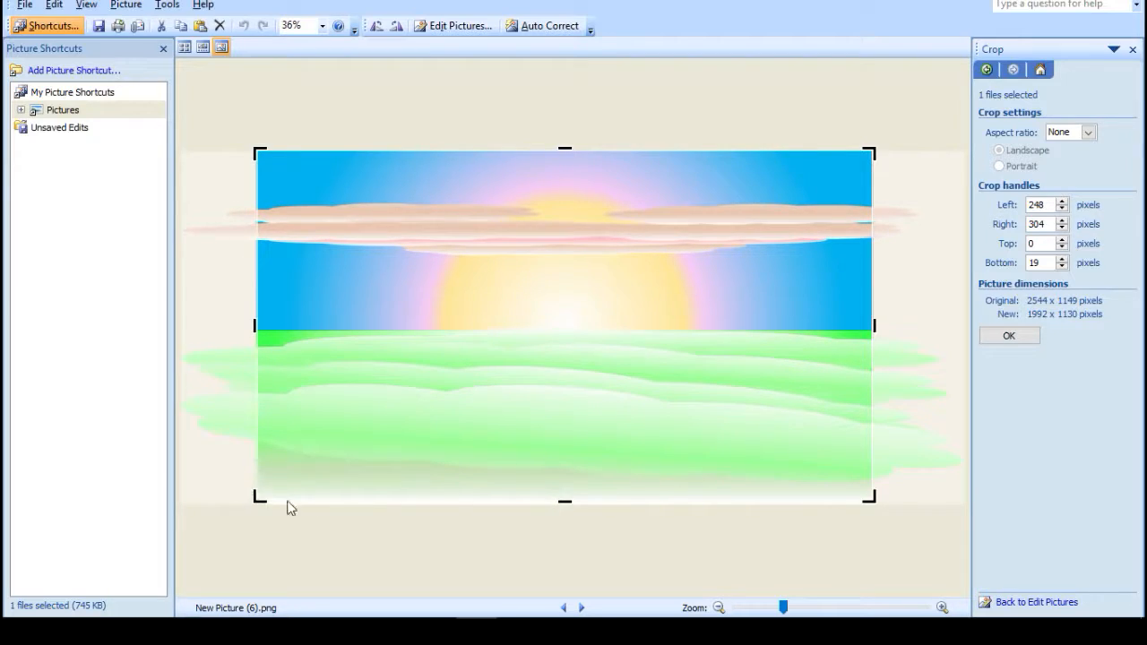
left_click(1010, 338)
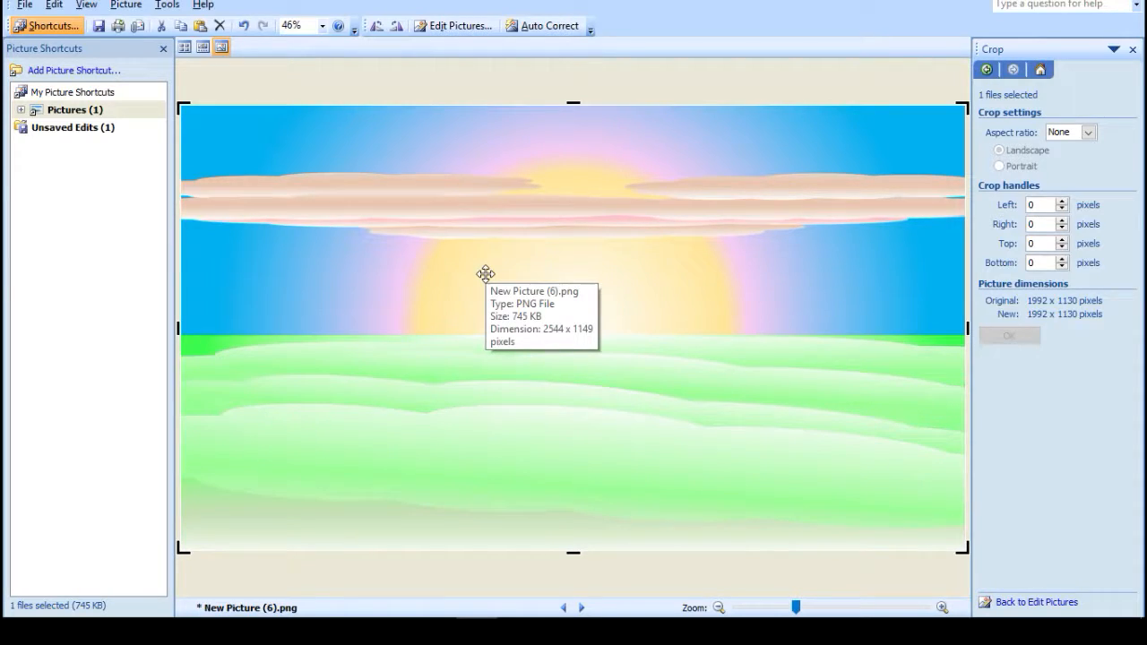
Save the cropped picture under its existing name and open File Explorer
left_click(25, 6)
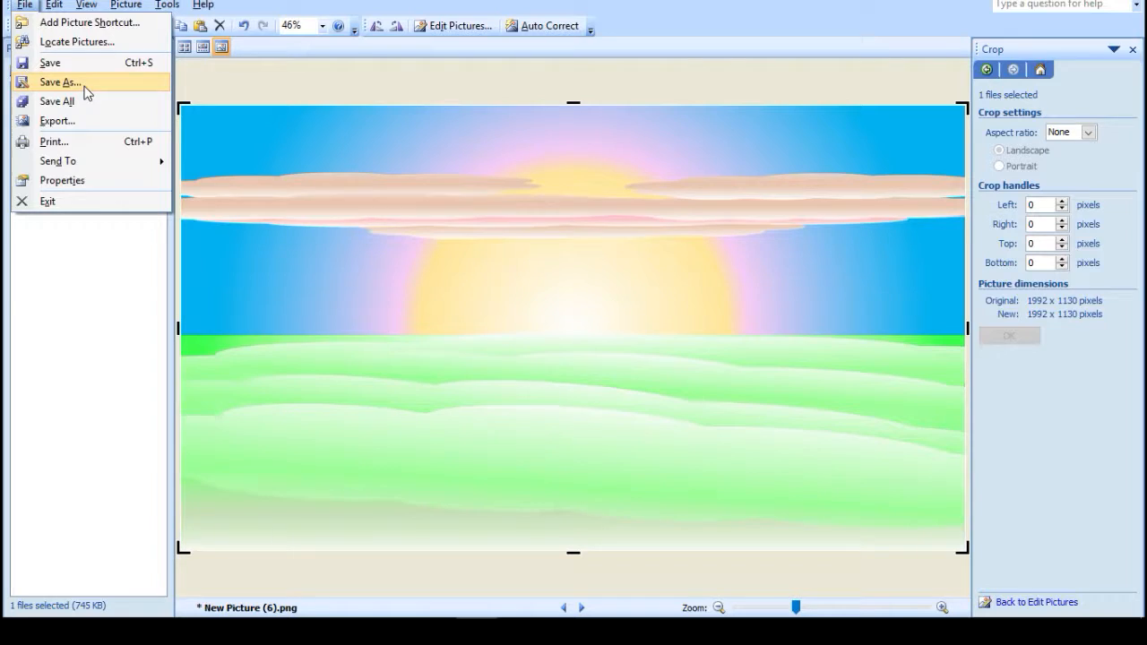
left_click(67, 66)
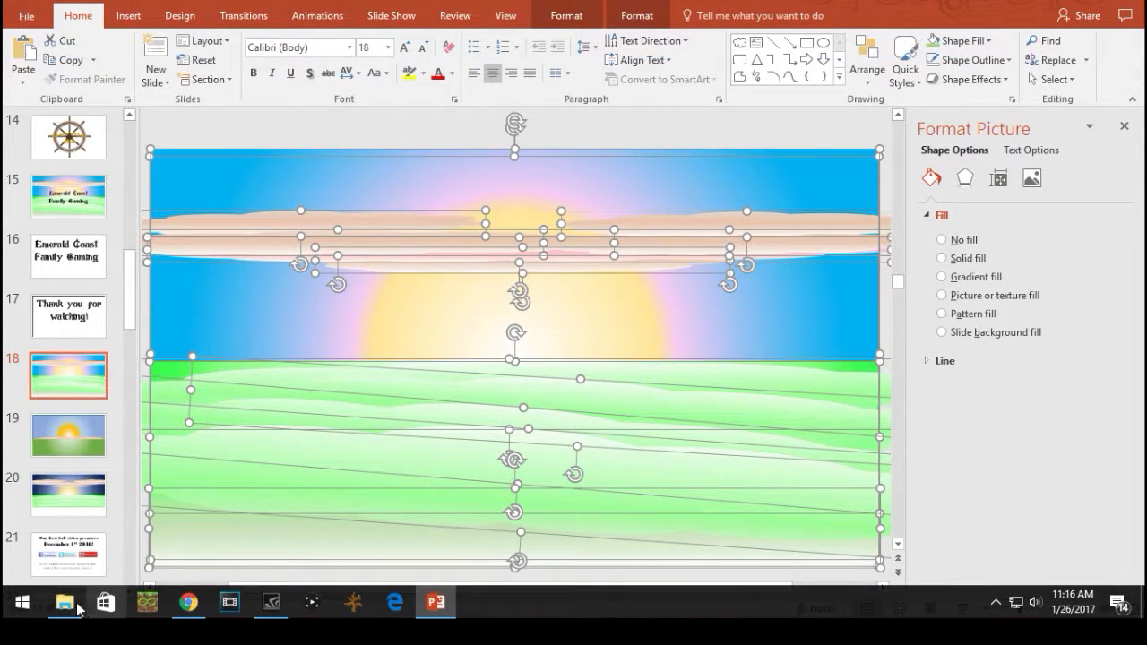
left_click(63, 602)
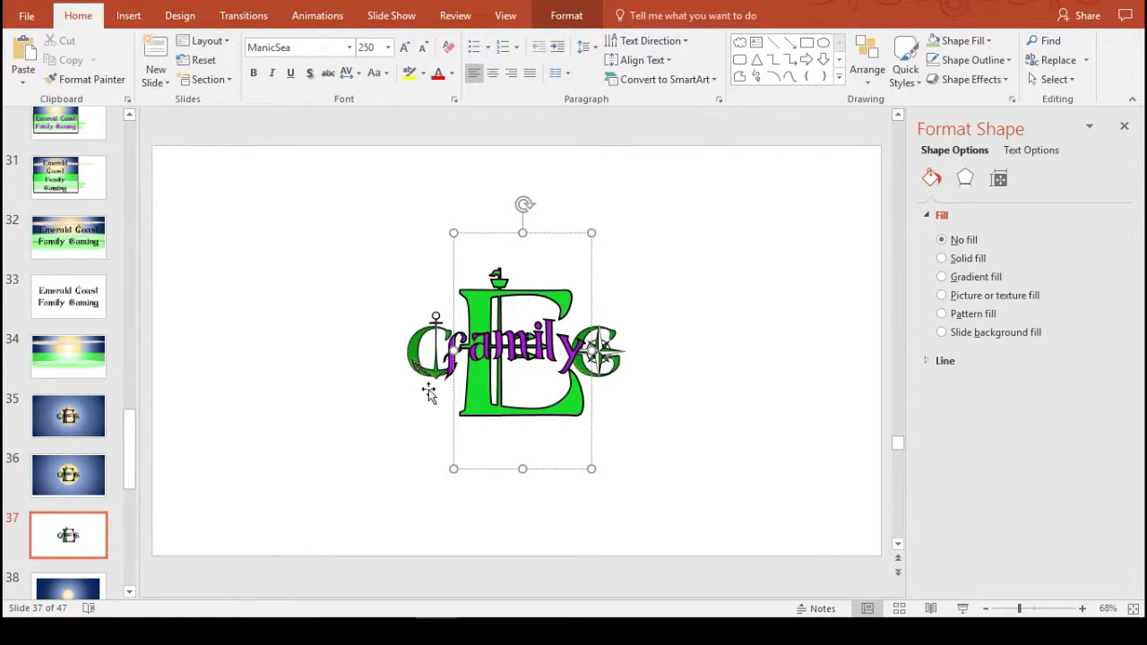
Inspect the text boxes of the large E and the word "family" in the logo on slide 37
left_click(326, 370)
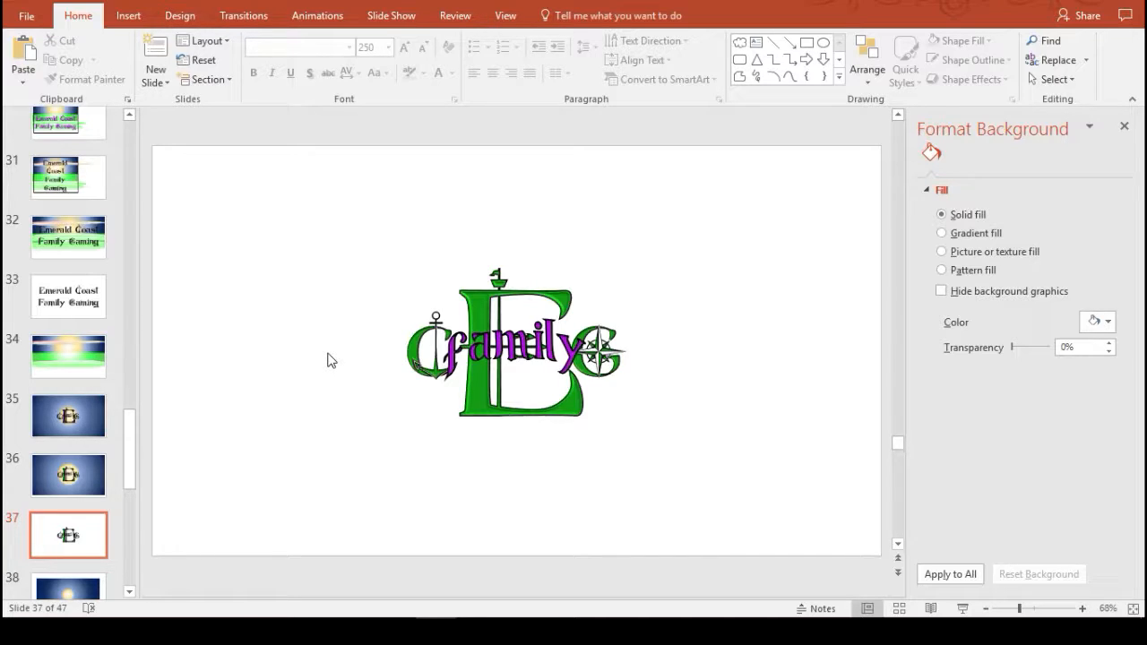
left_click(483, 394)
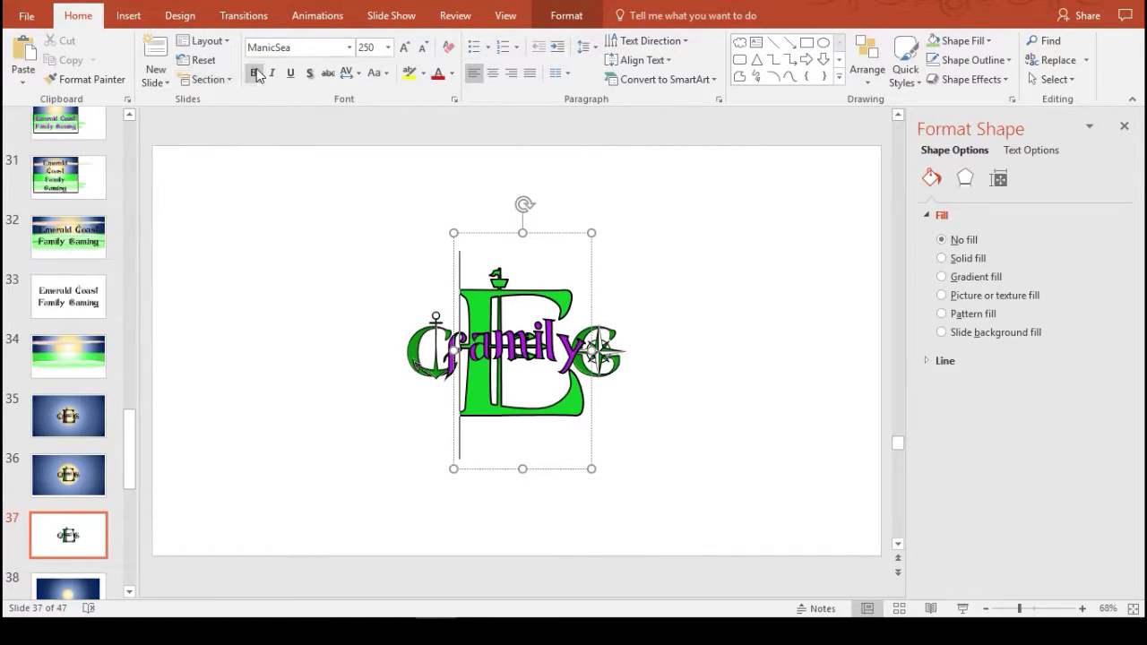
left_click(313, 316)
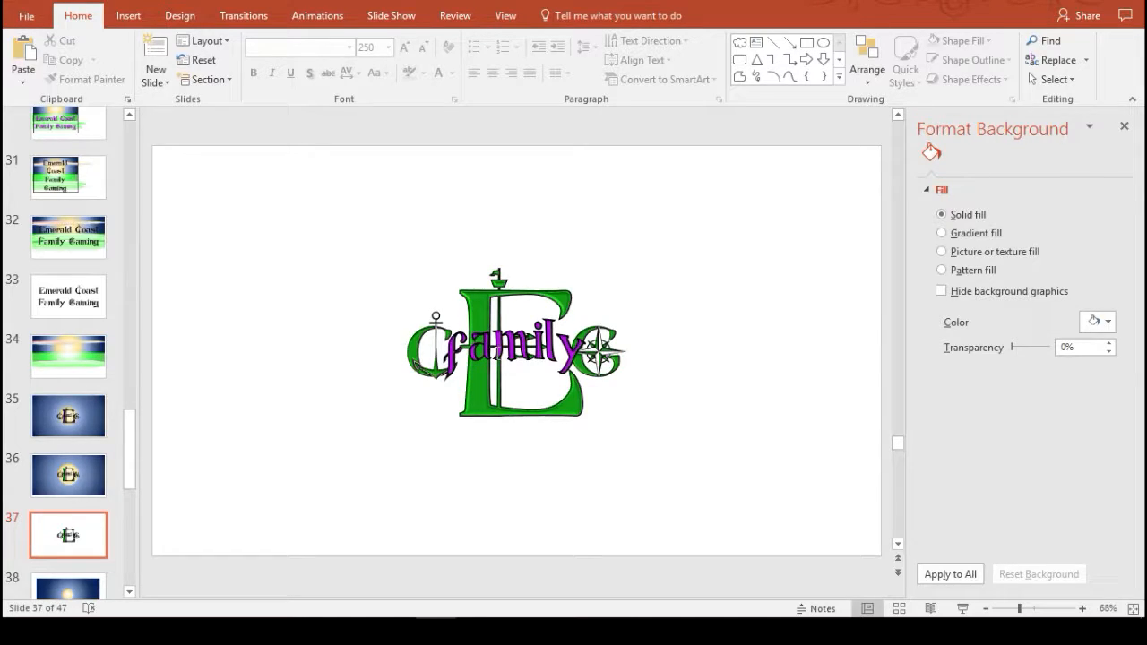
left_click(495, 350)
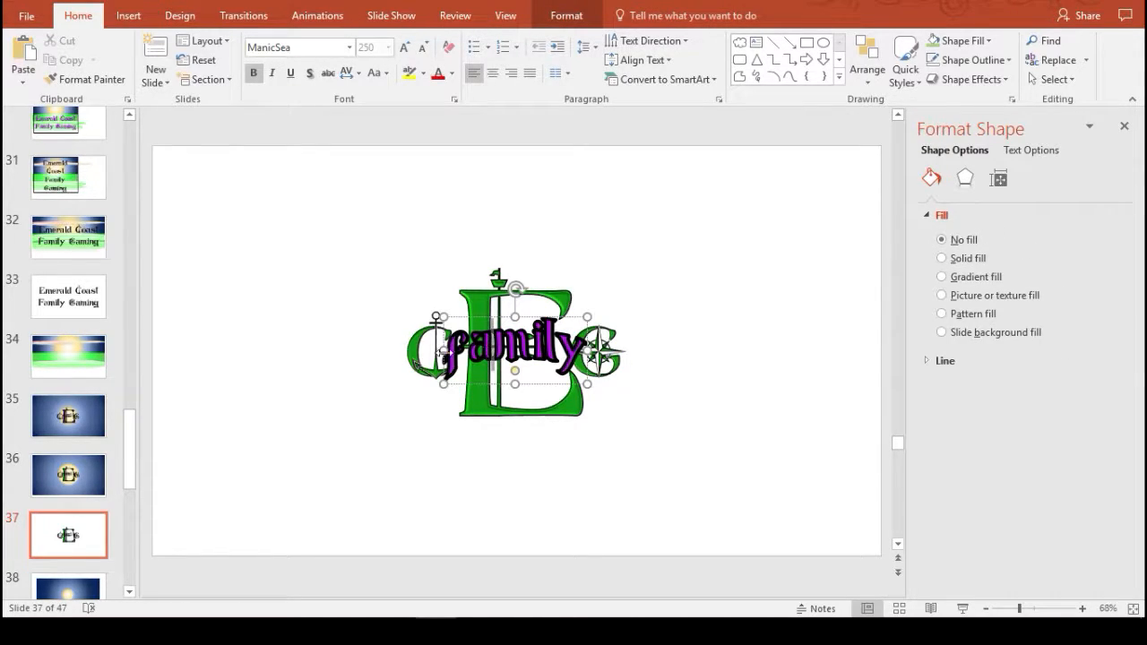
left_click(237, 309)
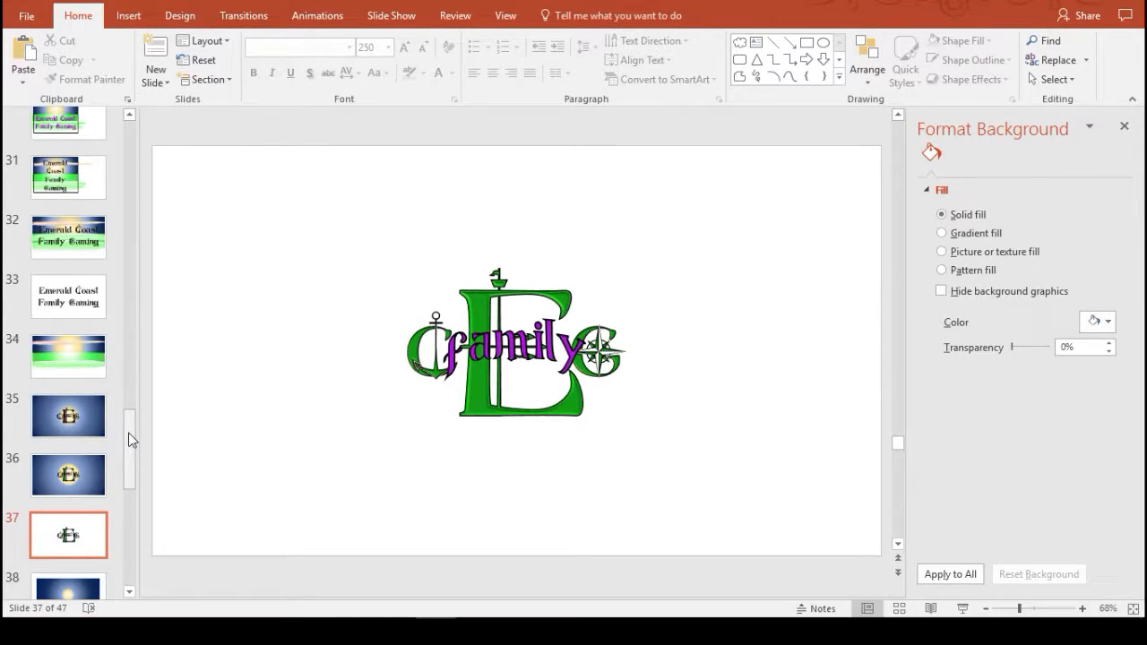
Go to slide 13 and try to move the round logo emblem off the Gladiator shield
scroll(128, 439, "up", 1)
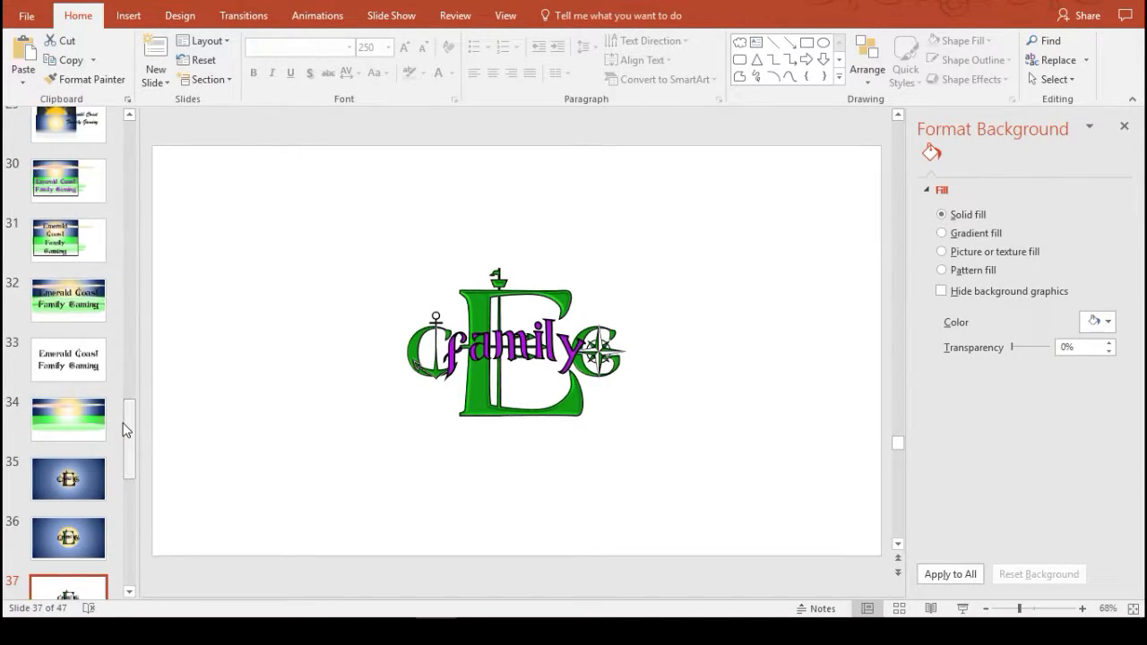
left_click_drag(132, 417, 132, 248)
left_click(64, 181)
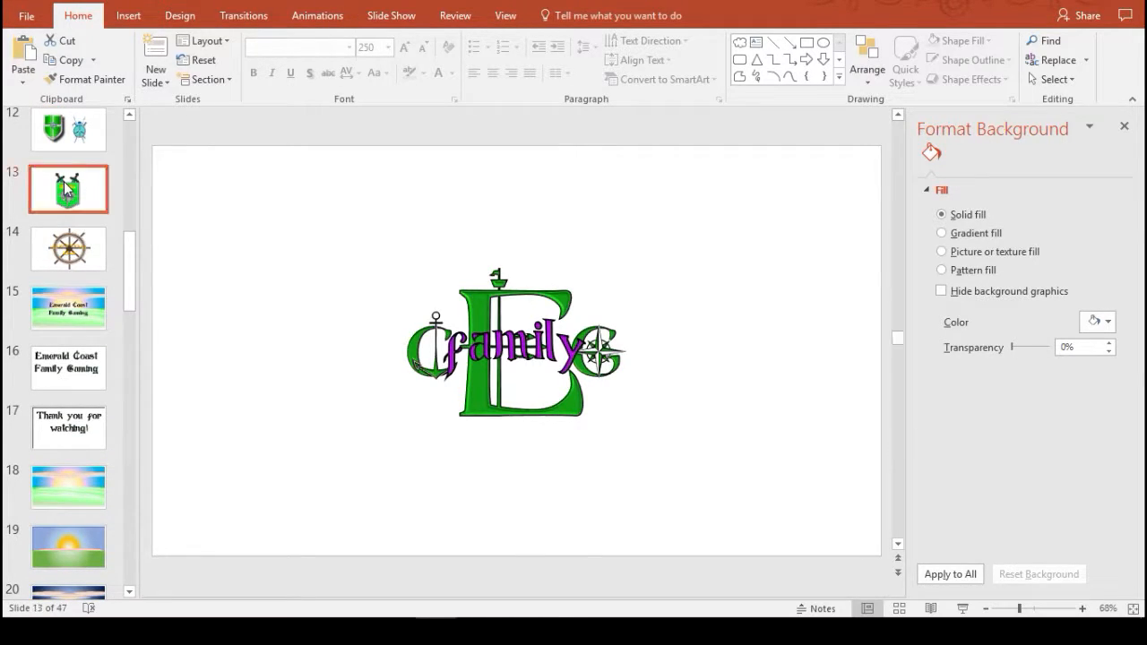
left_click(490, 430)
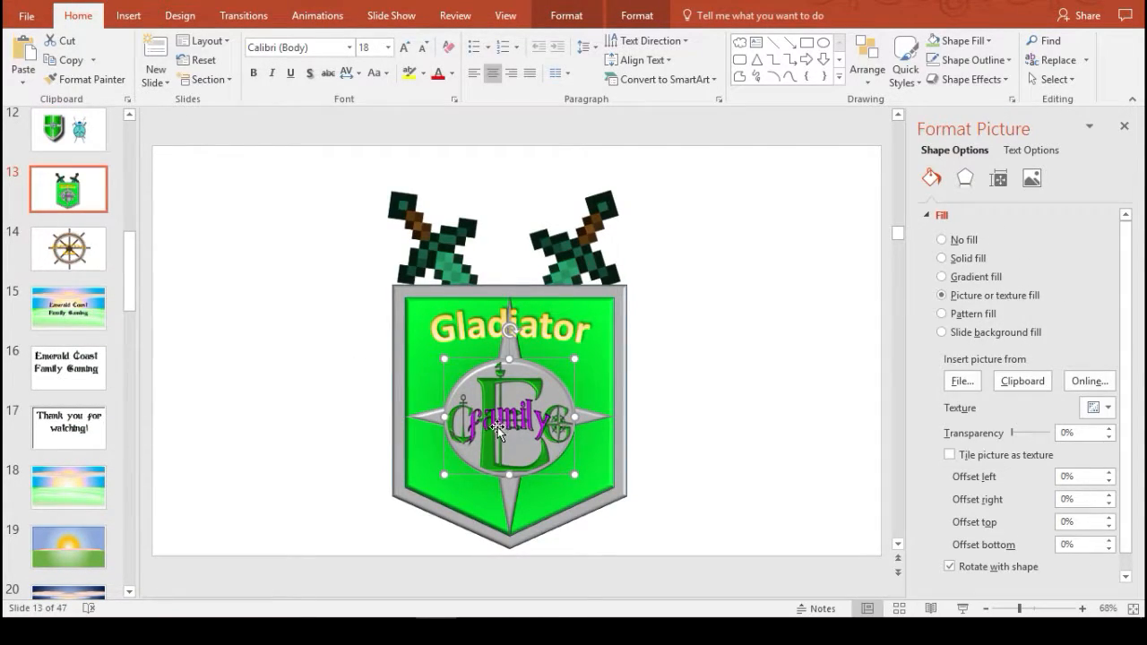
left_click_drag(492, 401, 276, 304)
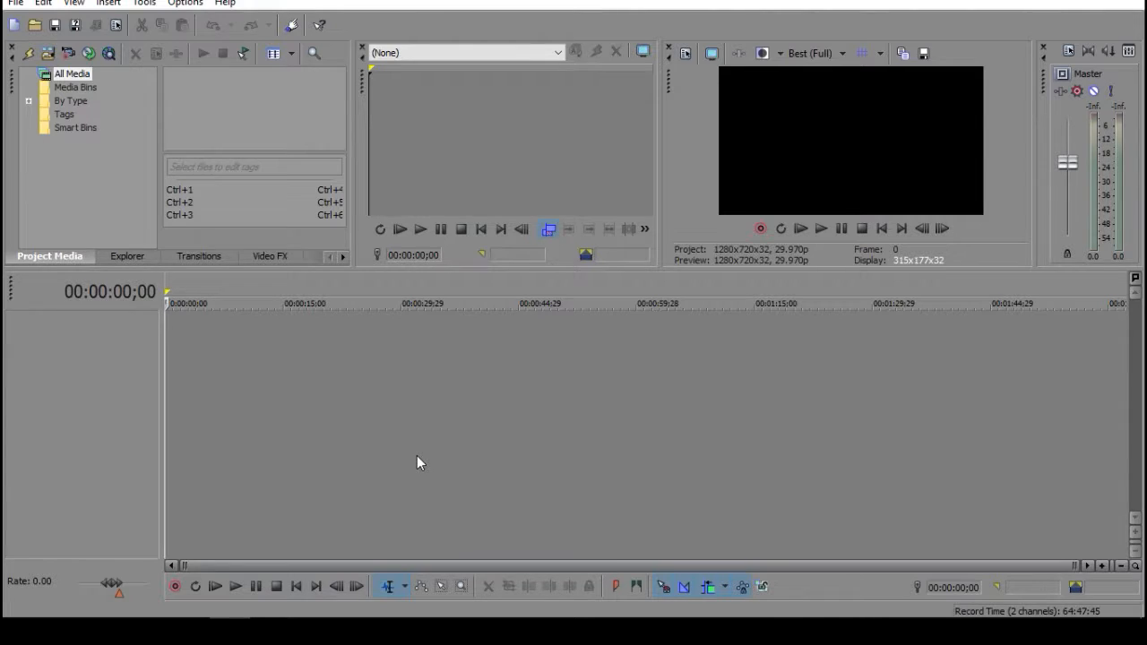
Start a media import in the empty Vegas Pro project and browse to the Pictures folder
mouse_move(436, 602)
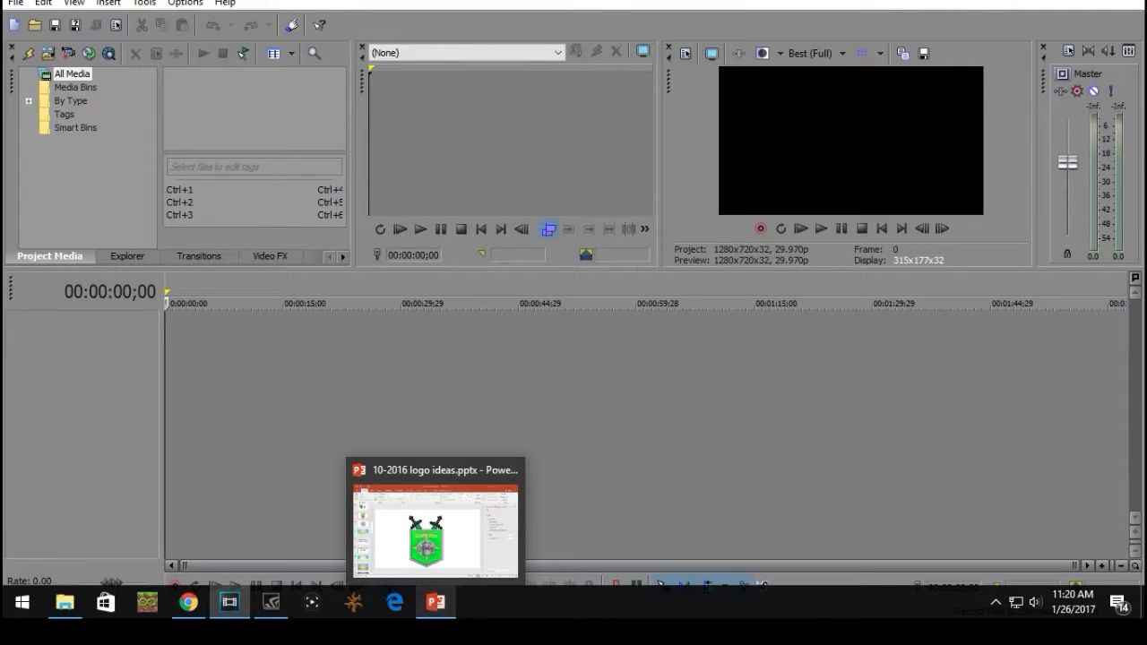
left_click(223, 336)
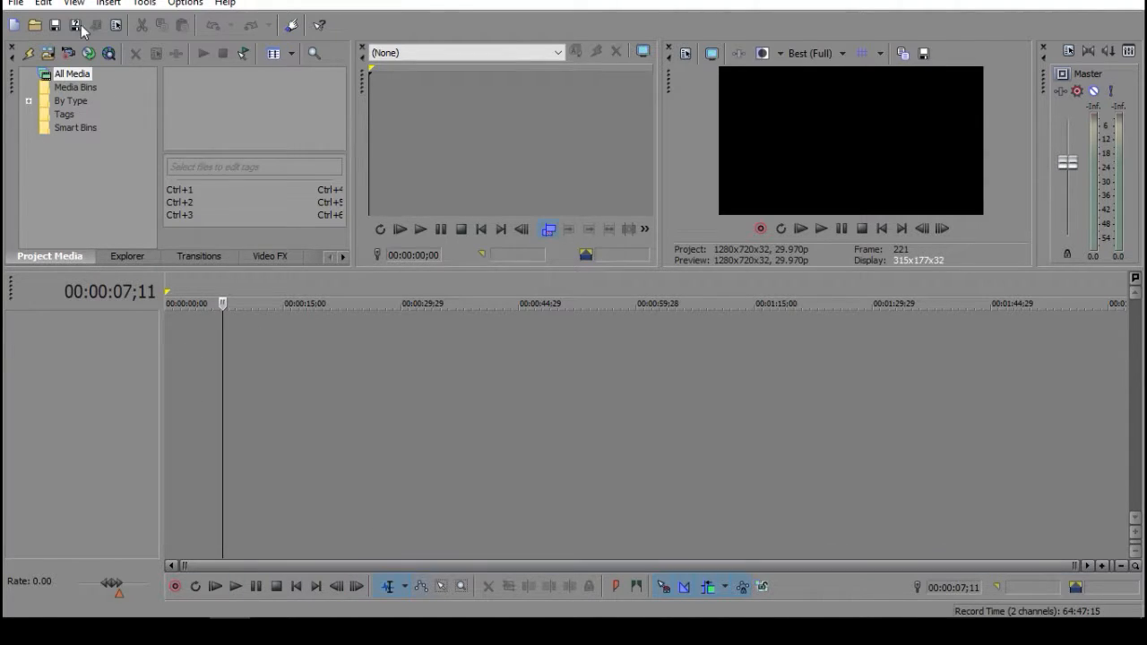
left_click(15, 3)
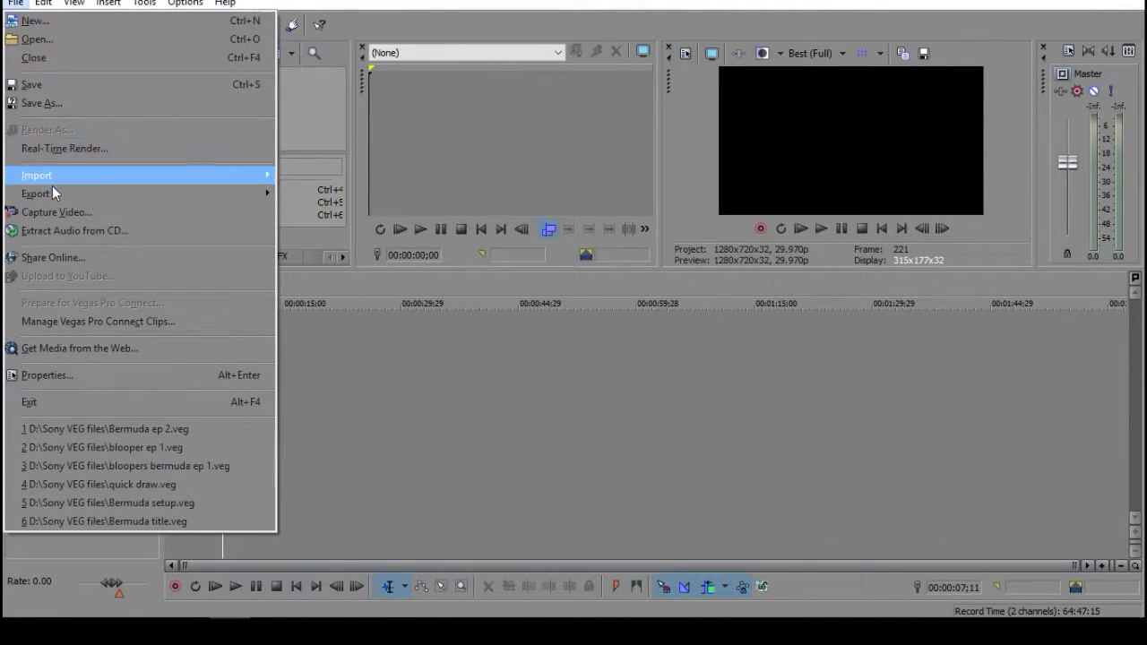
mouse_move(70, 177)
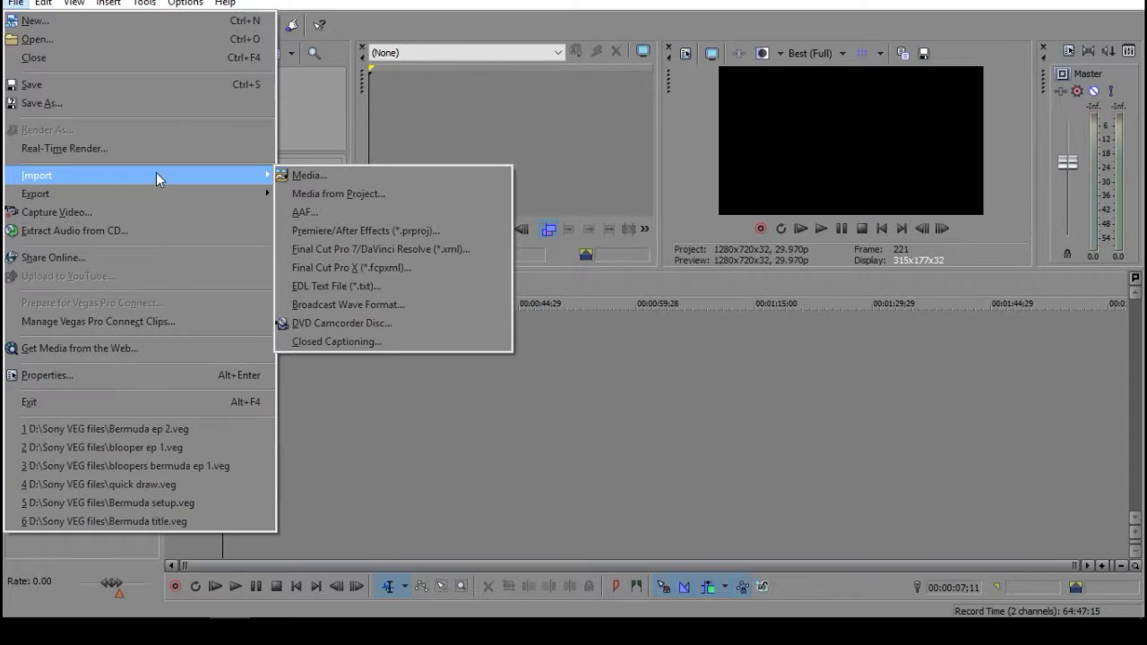
left_click(350, 175)
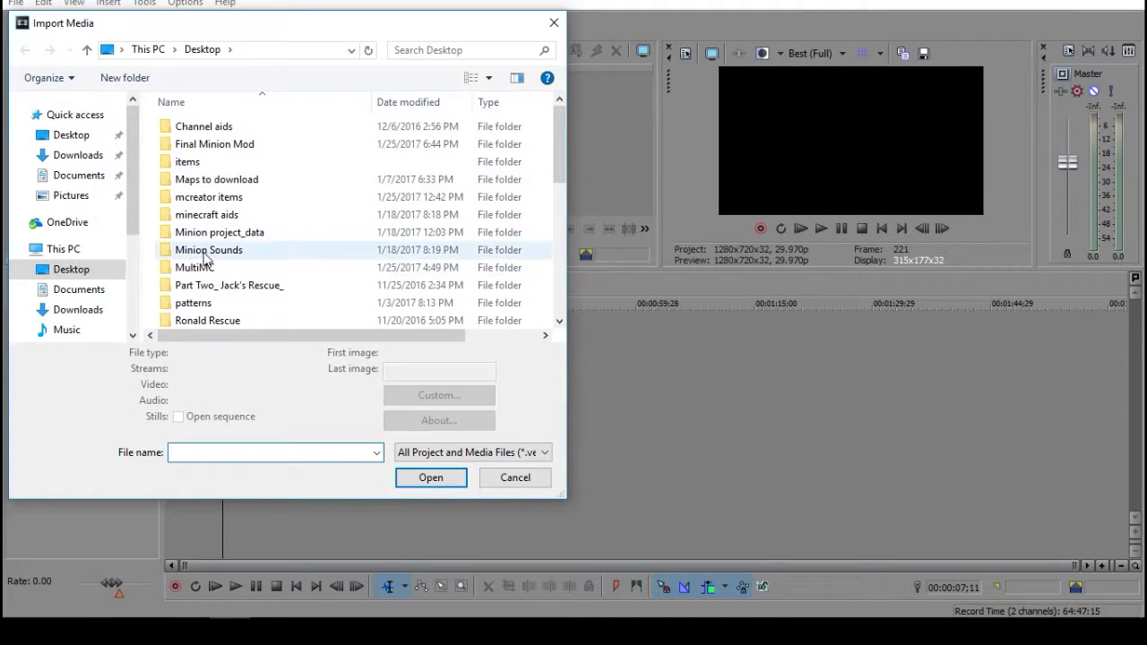
scroll(154, 261, "down", 3)
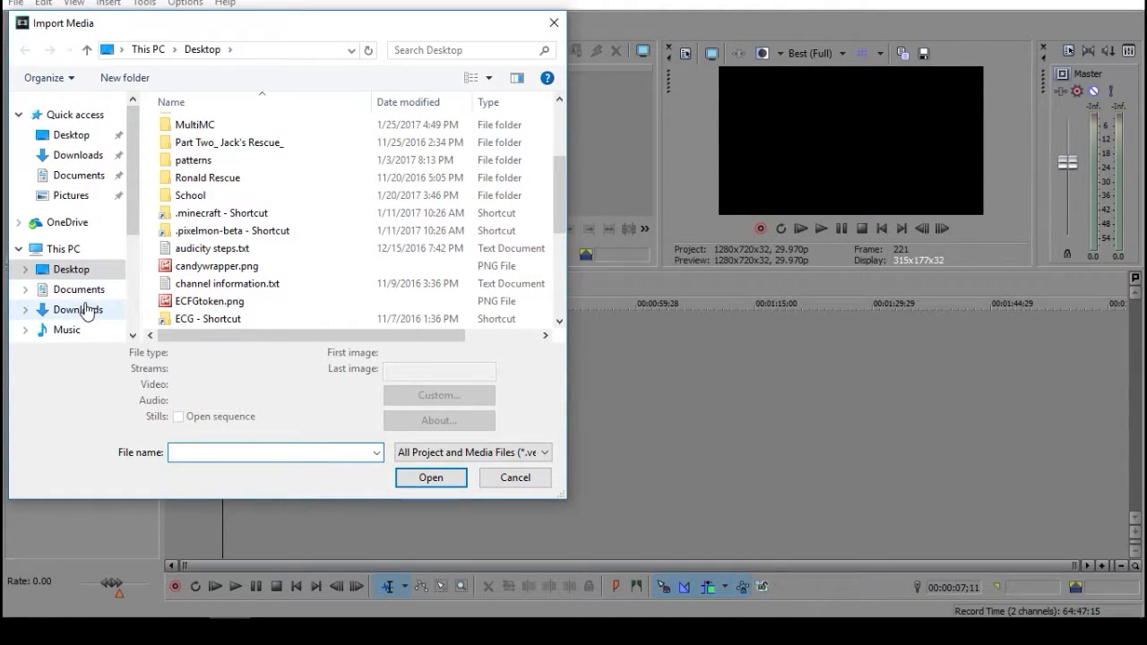
scroll(81, 305, "down", 2)
left_click(79, 255)
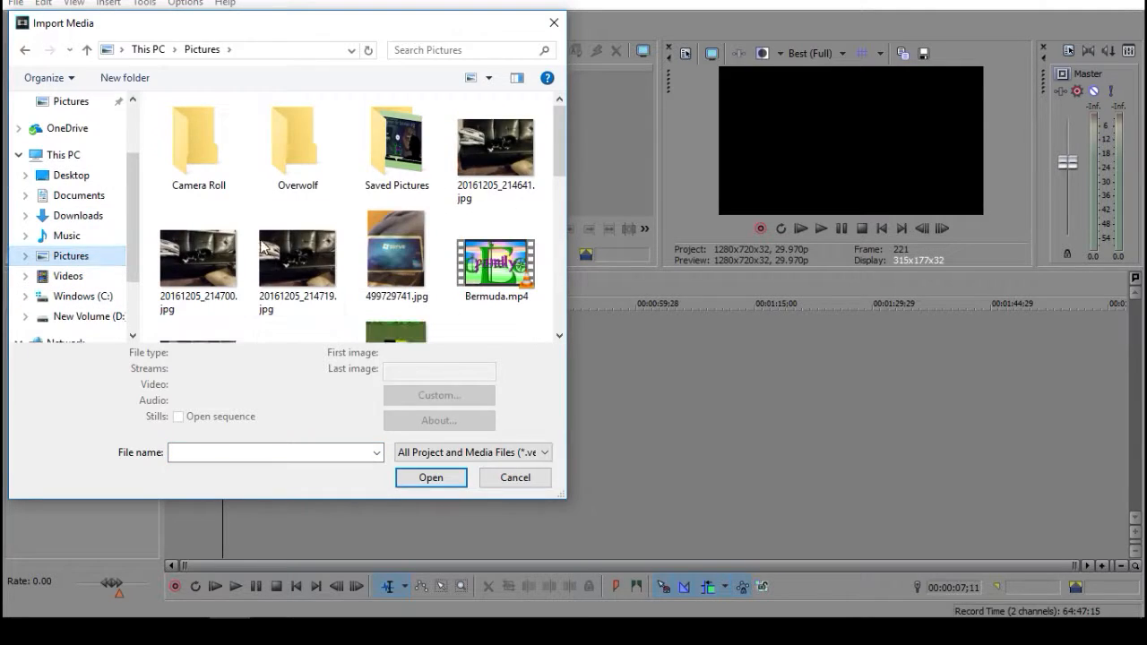
Import the sunset image New Picture (5).png into the project media
scroll(261, 243, "down", 5)
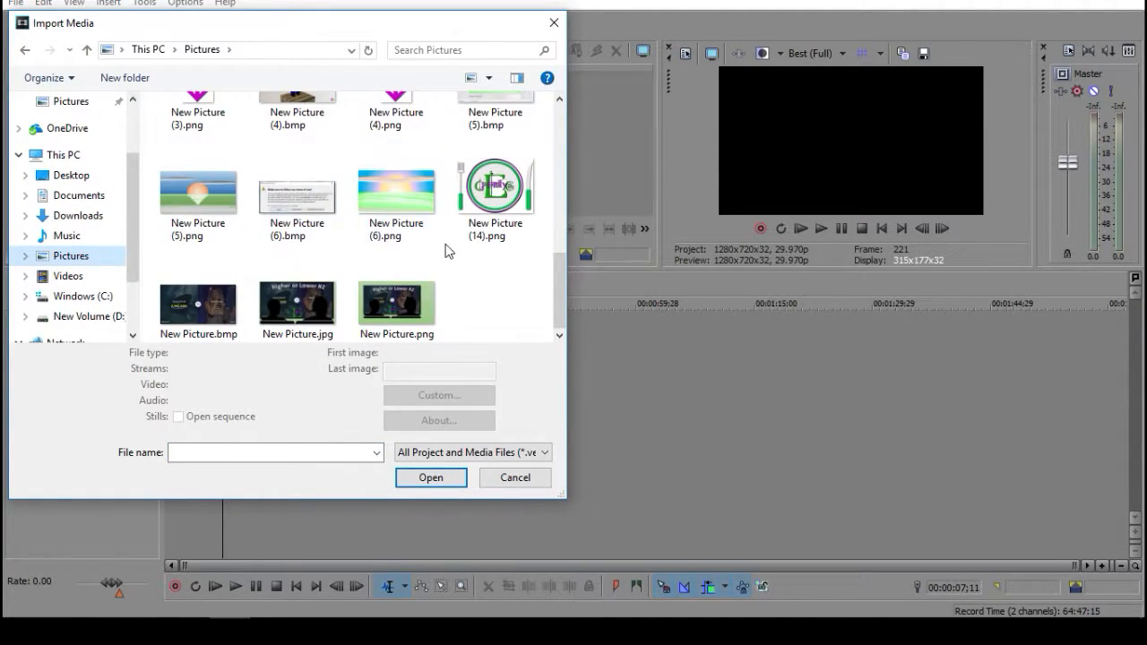
left_click(400, 197)
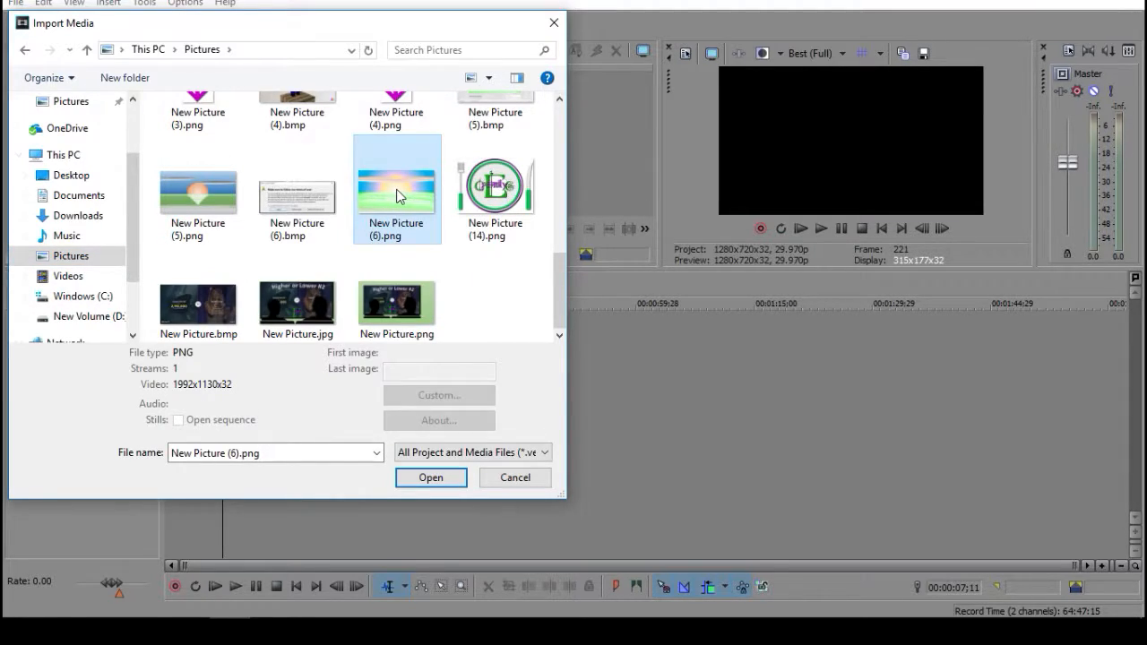
scroll(482, 291, "up", 2)
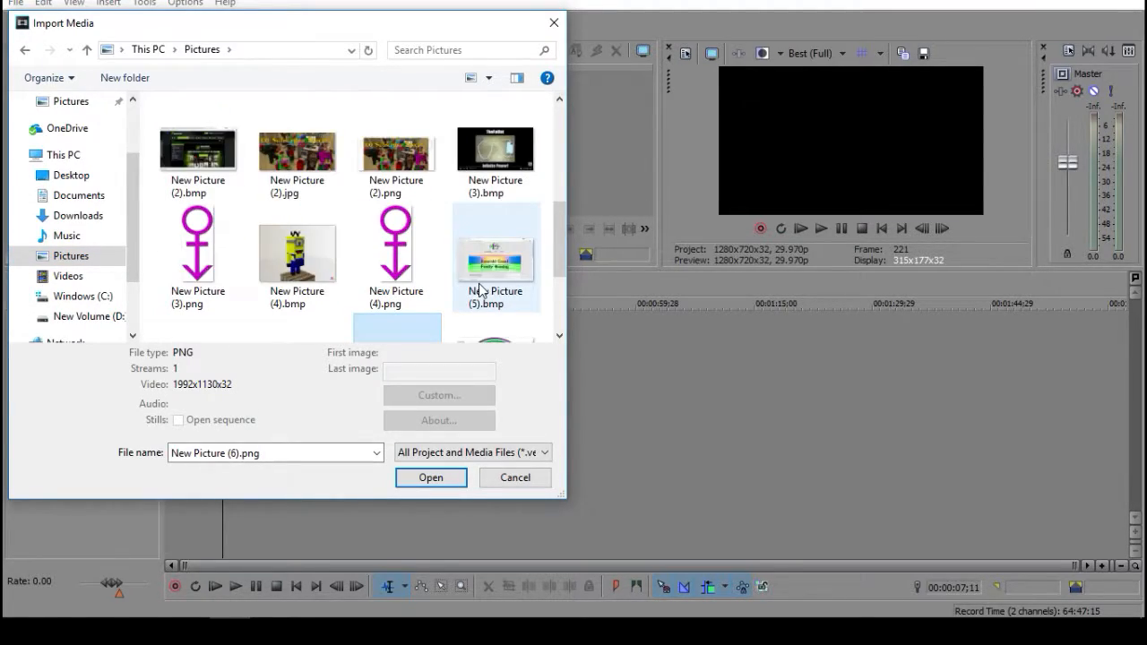
scroll(482, 290, "down", 2)
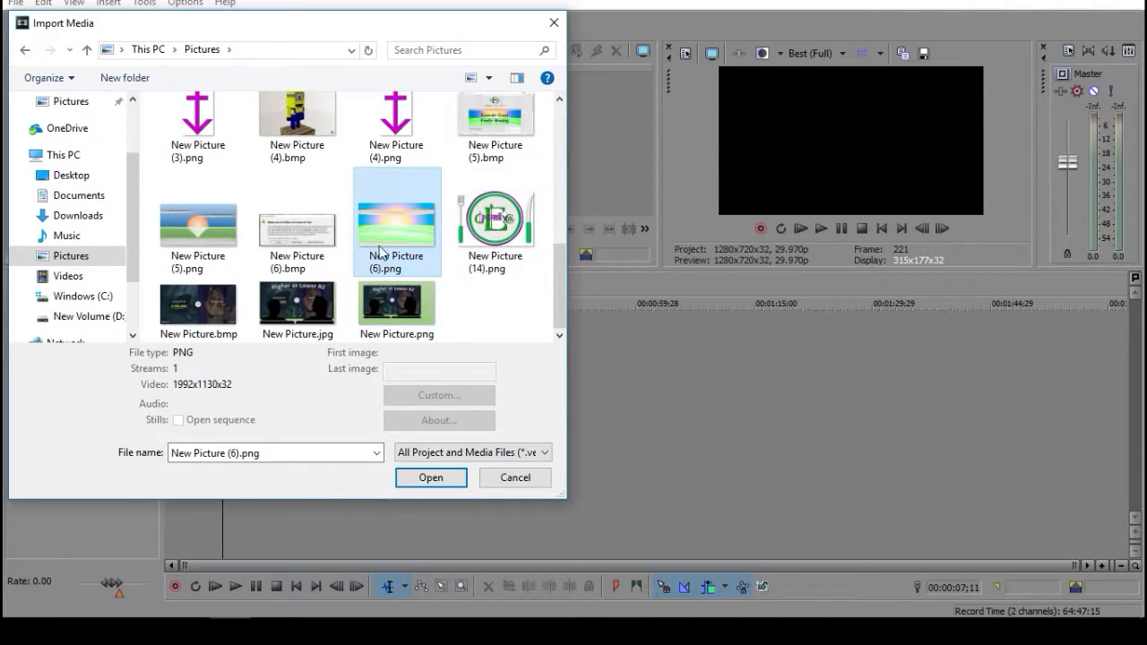
left_click(196, 230)
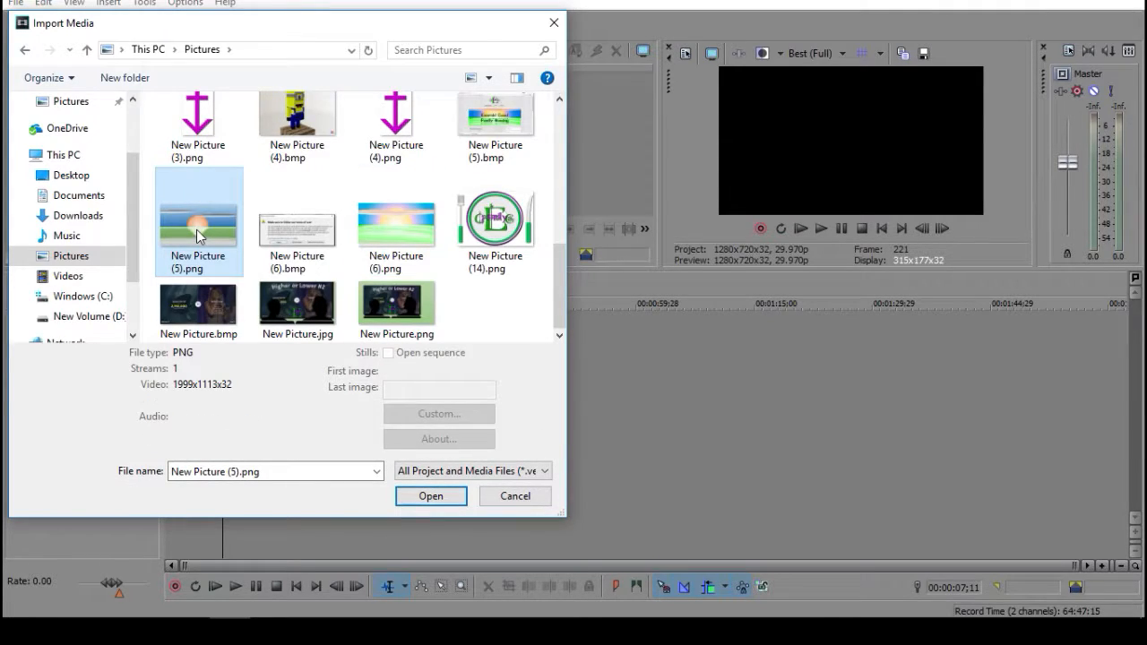
left_click(430, 496)
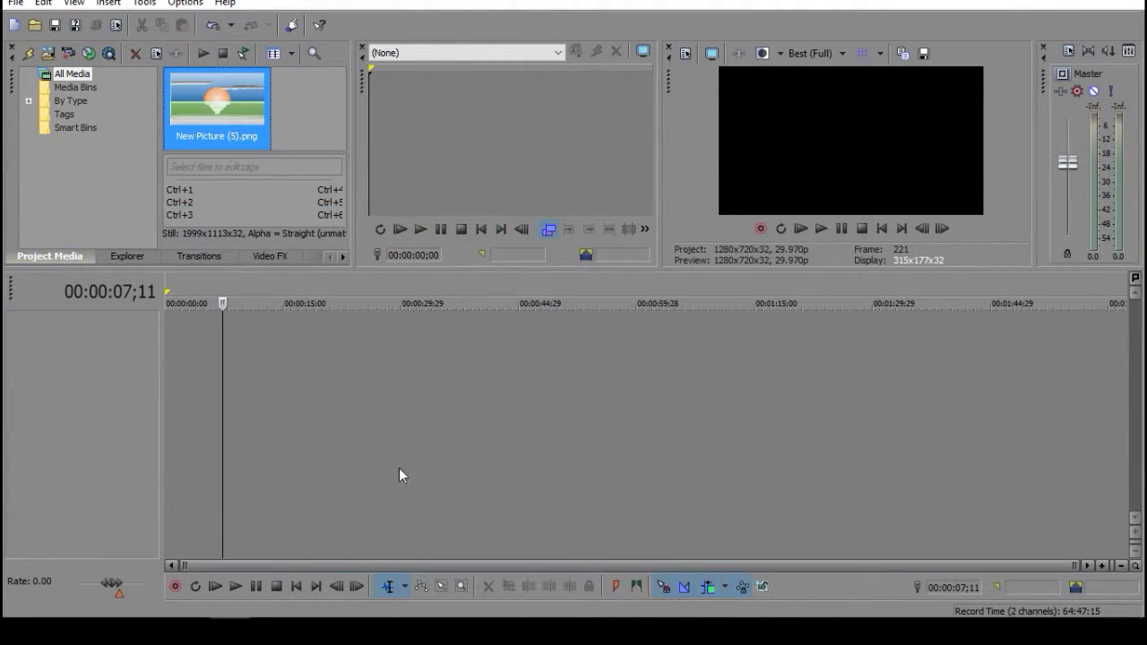
Place New Picture (5).png at the start of the timeline and extend the clip to about 1 minute 30 seconds
left_click_drag(212, 112, 216, 140)
left_click_drag(210, 367, 865, 363)
left_click(930, 385)
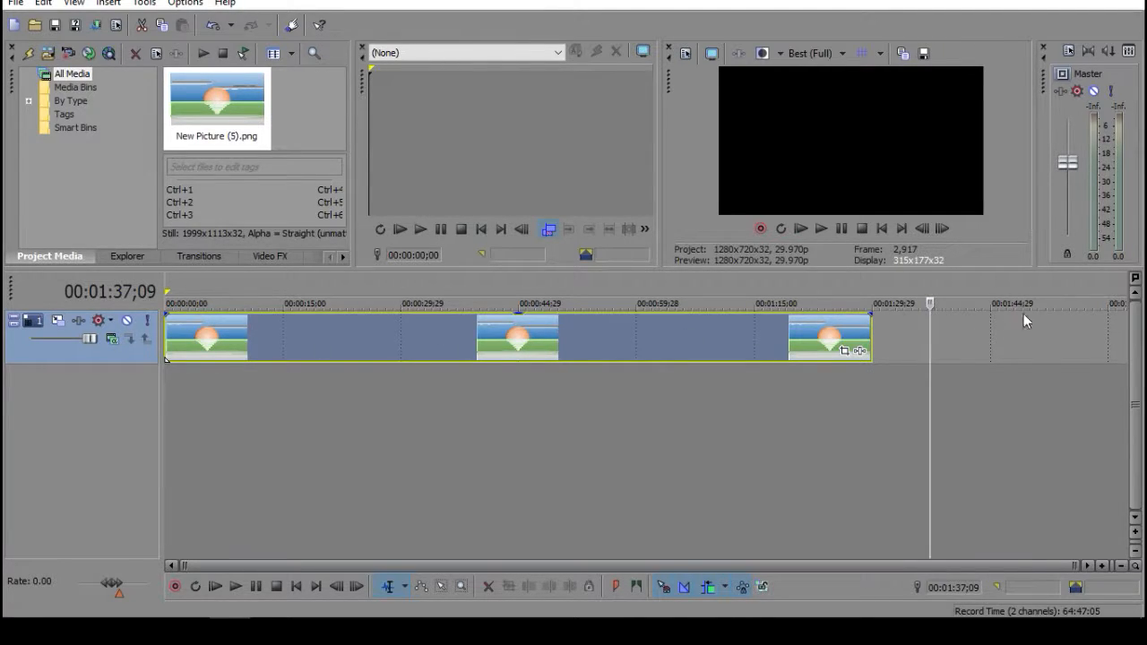
Return the playhead to the start of the timeline and play the project in the preview
left_click(882, 228)
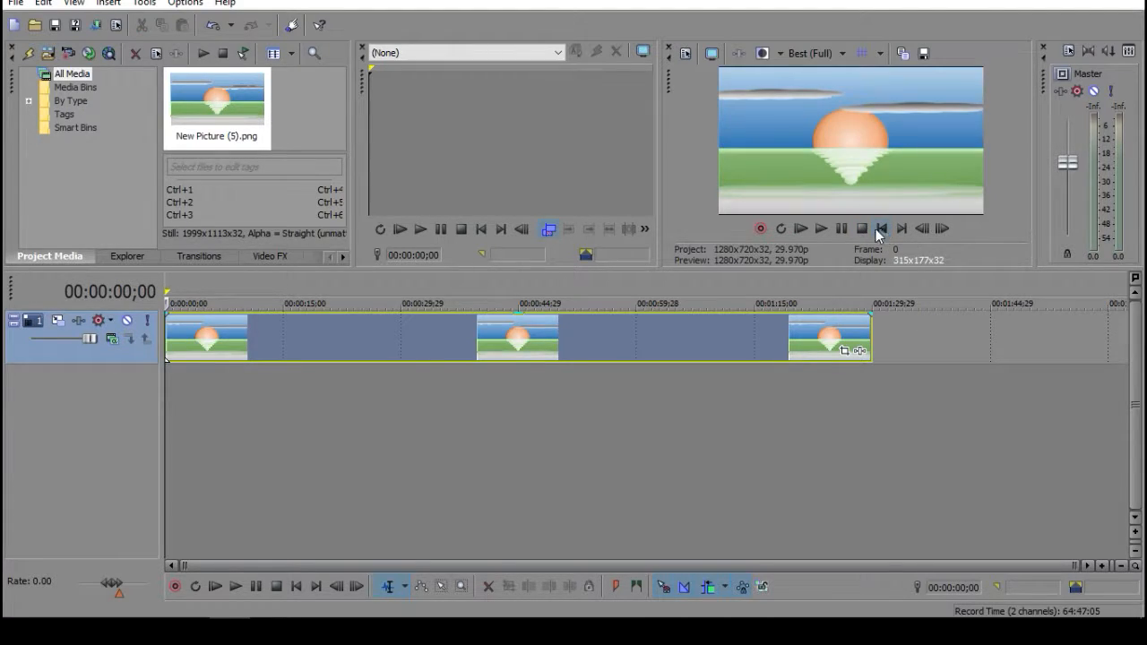
left_click(821, 229)
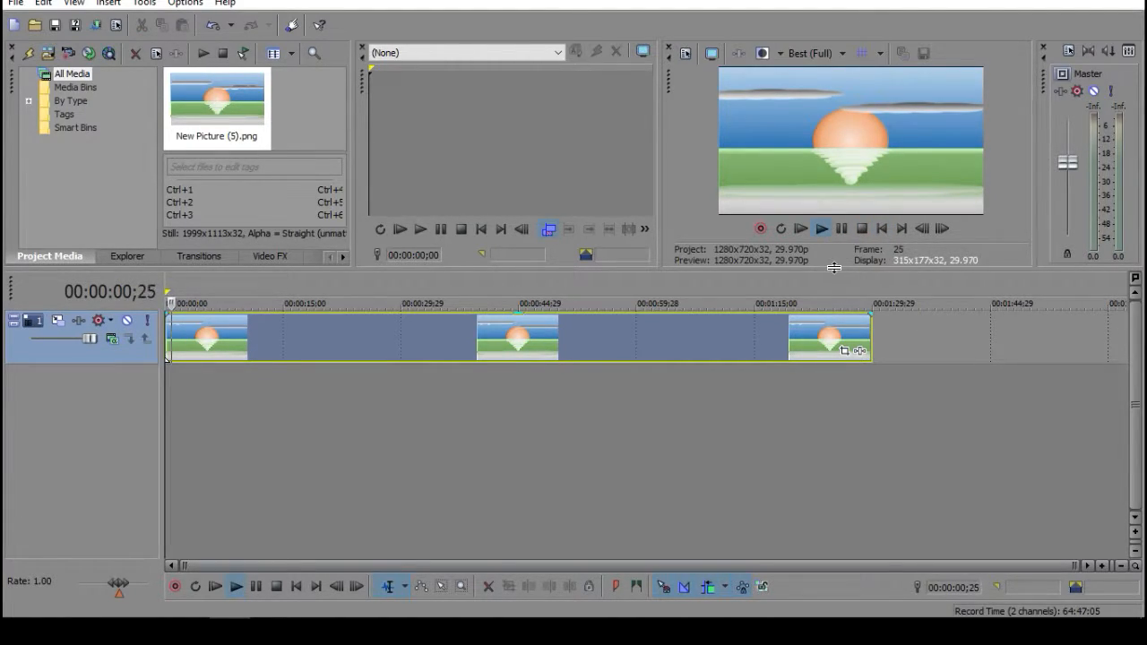
Stop the playback, start a new media import and browse to the Finished logos video card folder inside ECG on New Volume (D:)
left_click(861, 230)
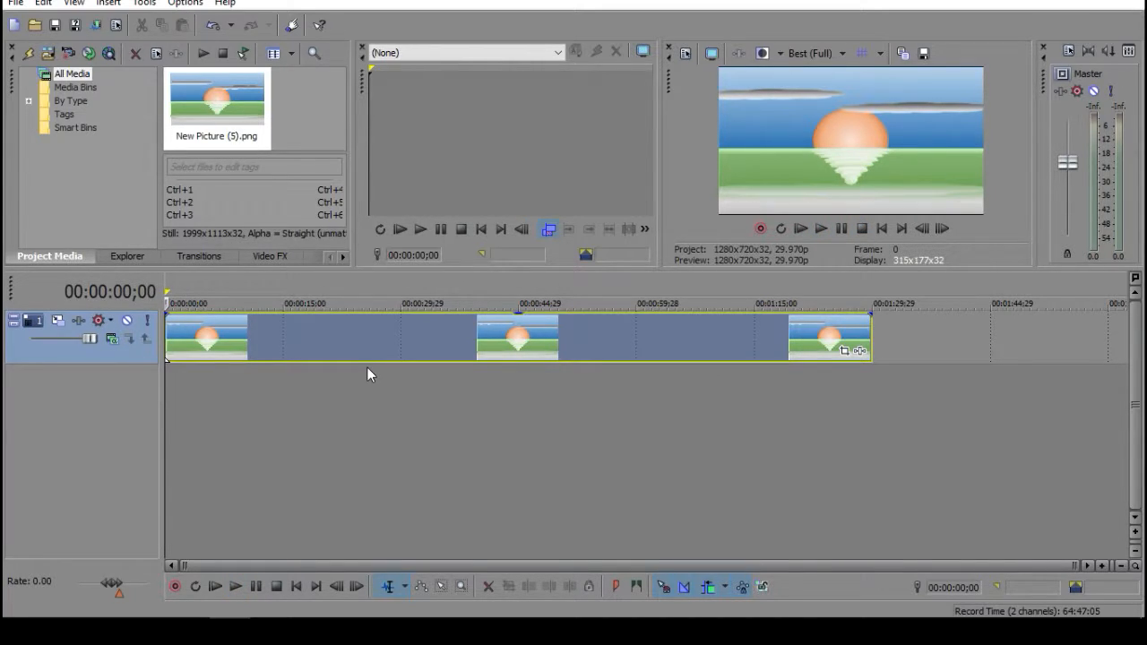
left_click(14, 4)
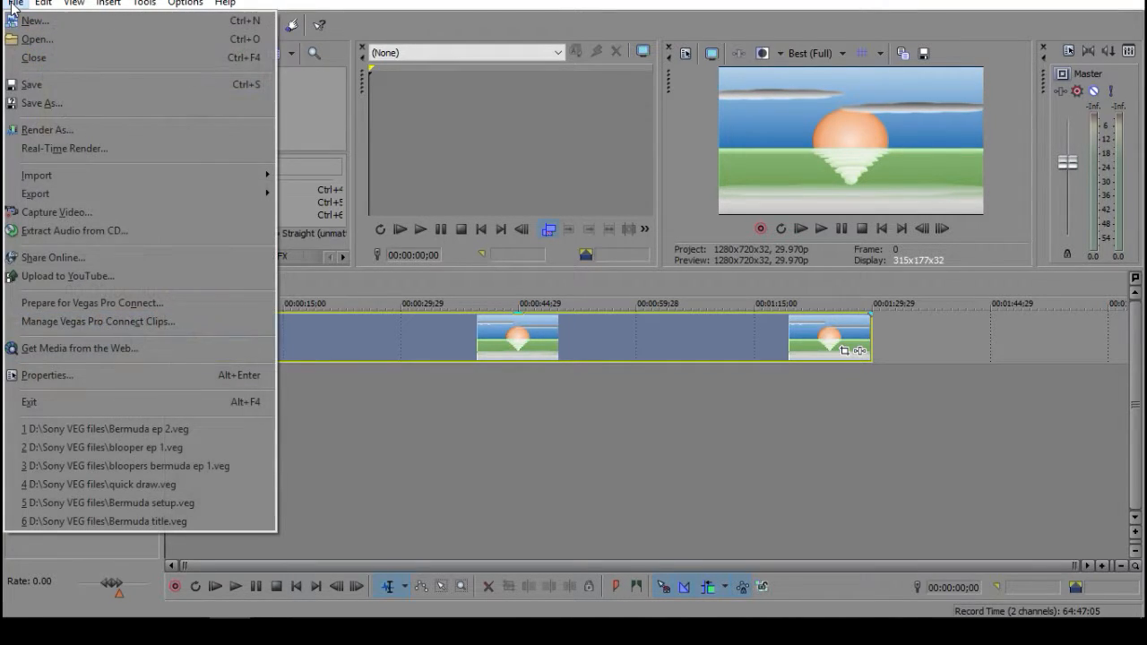
mouse_move(45, 178)
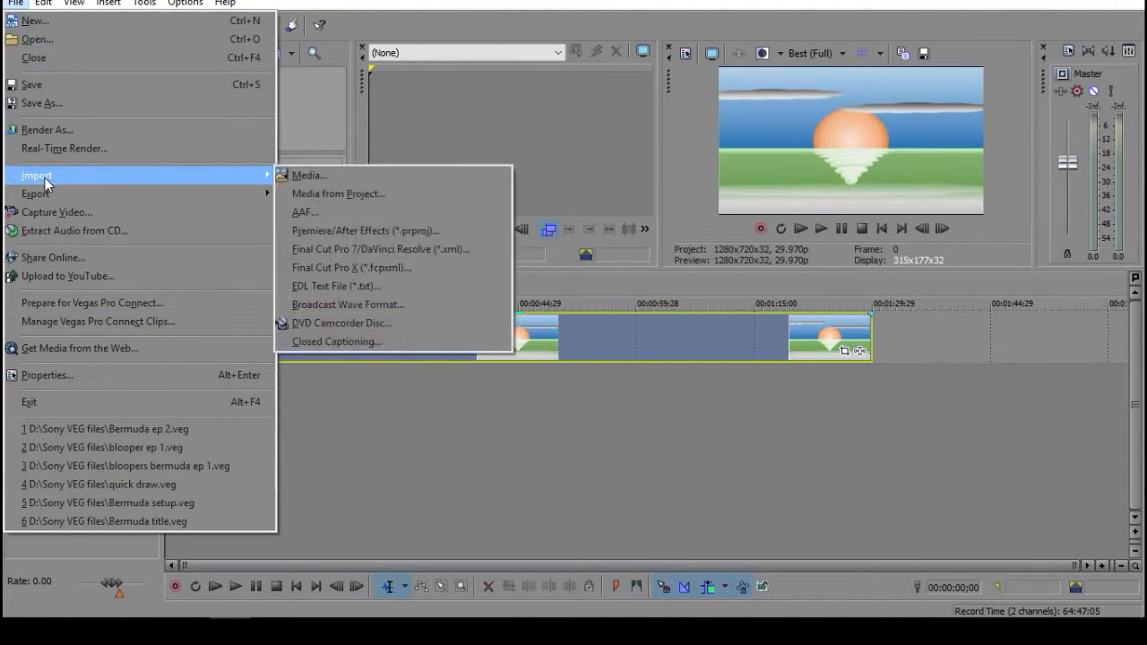
left_click(305, 179)
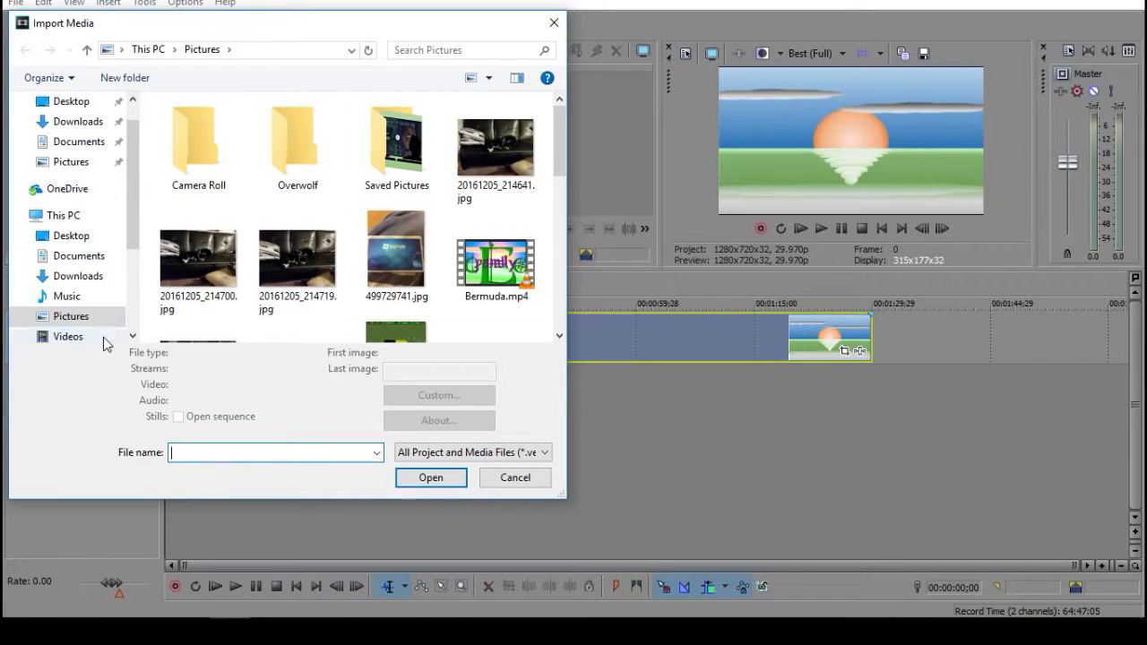
scroll(83, 303, "down", 2)
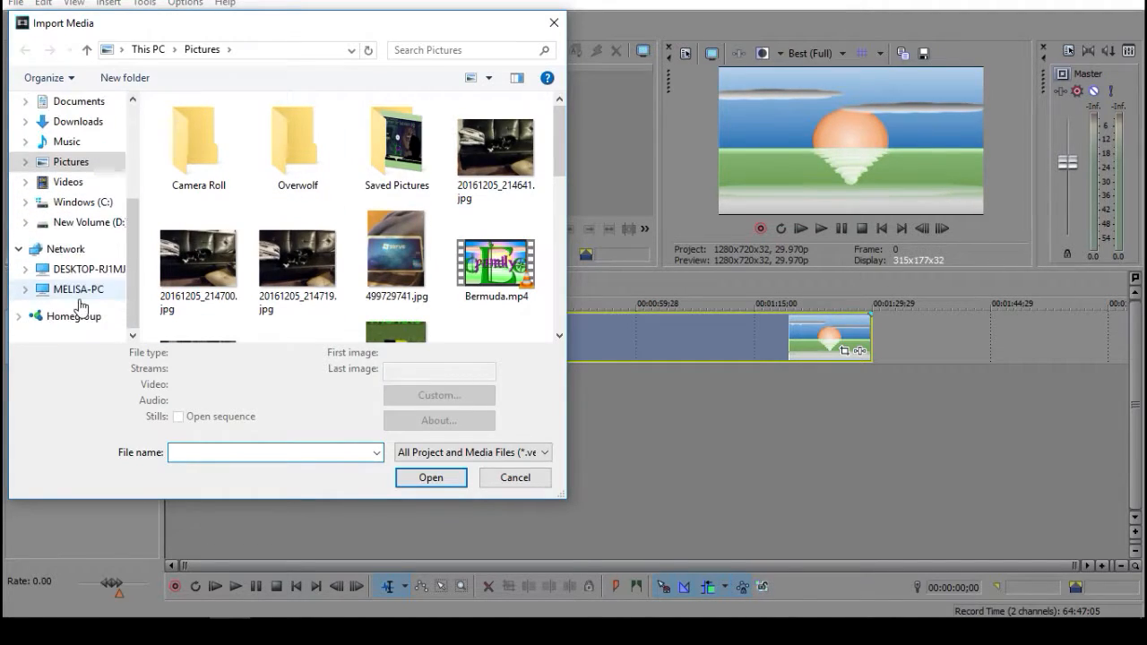
left_click(79, 224)
double_click(192, 161)
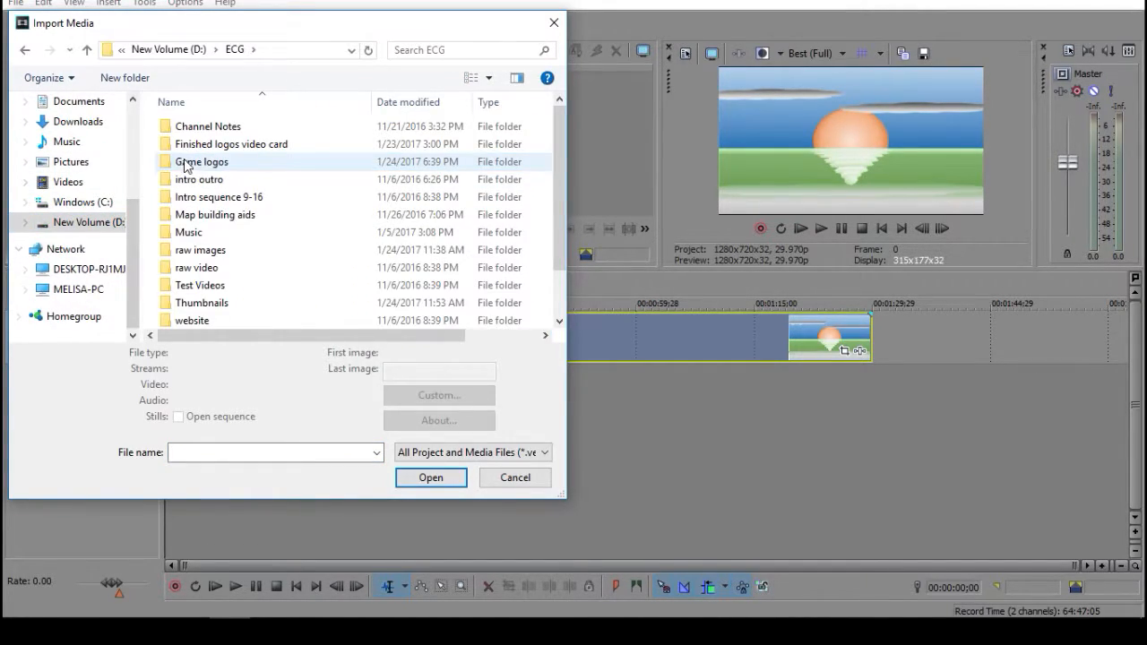
double_click(194, 146)
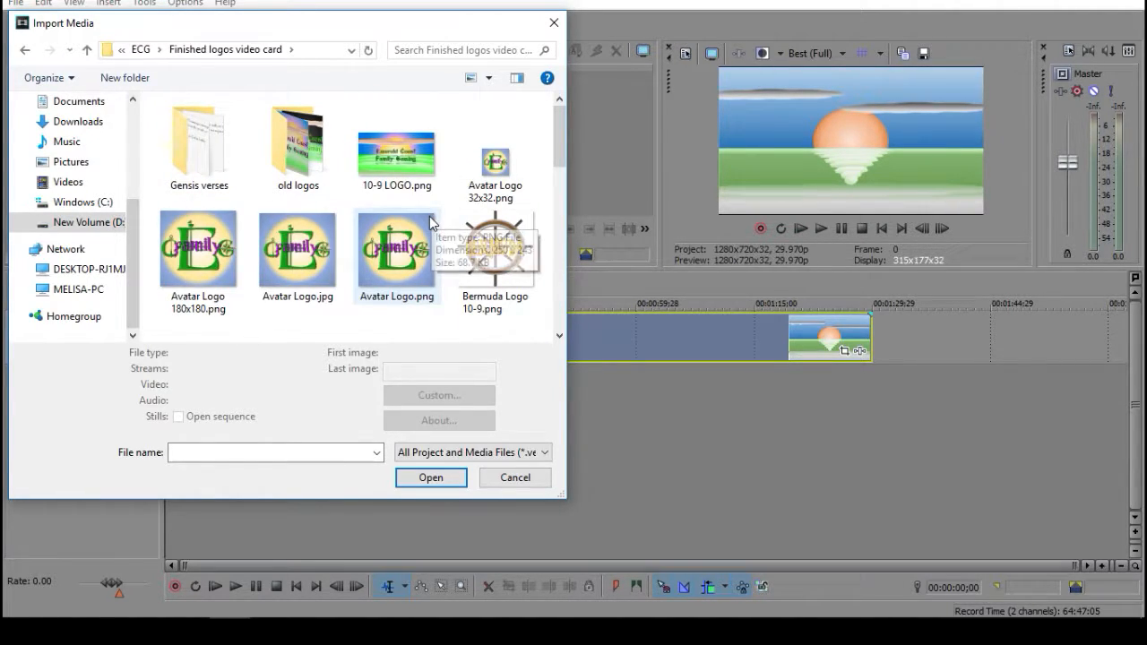
Look through the finished logos and import Color logo.png into the project media
scroll(430, 222, "down", 2)
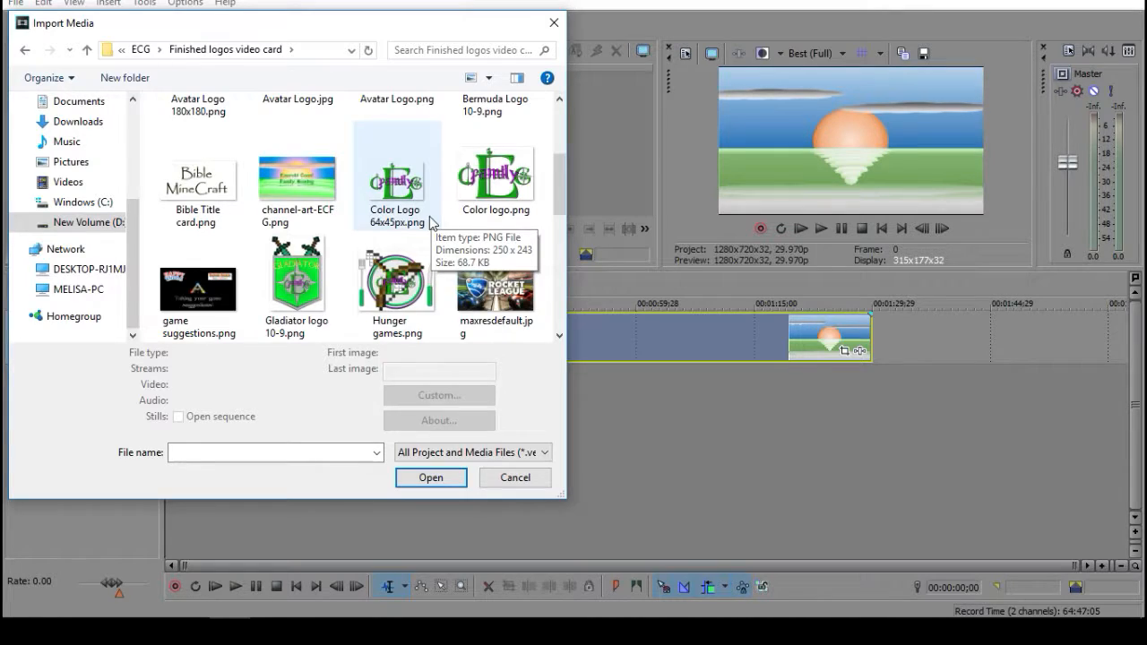
scroll(431, 222, "down", 1)
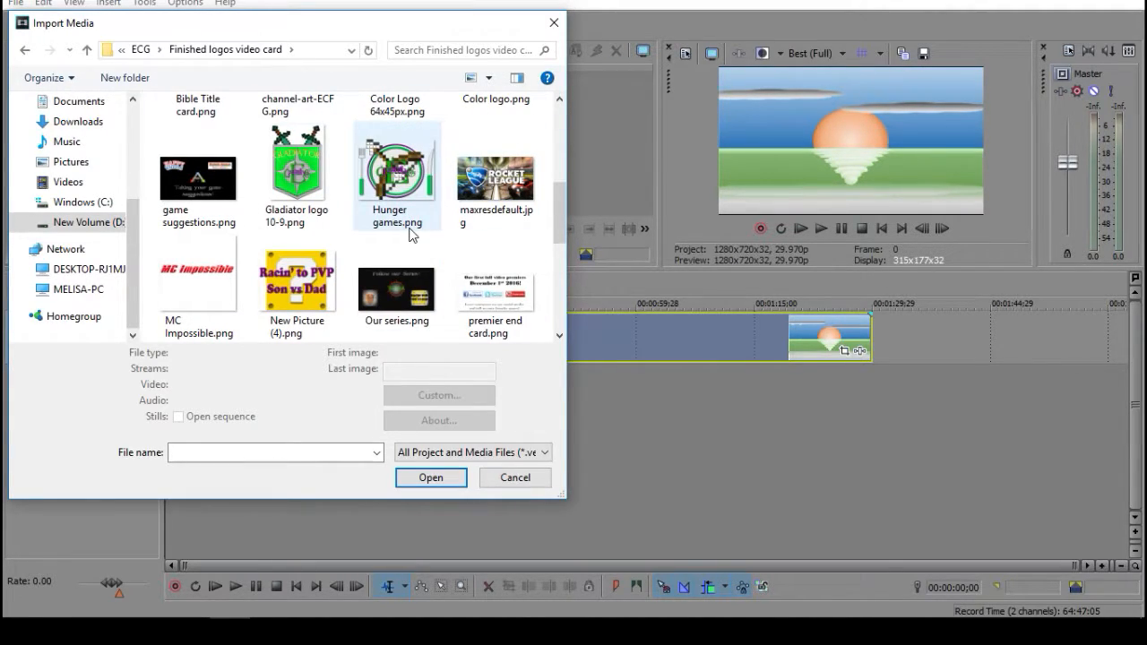
scroll(410, 231, "down", 2)
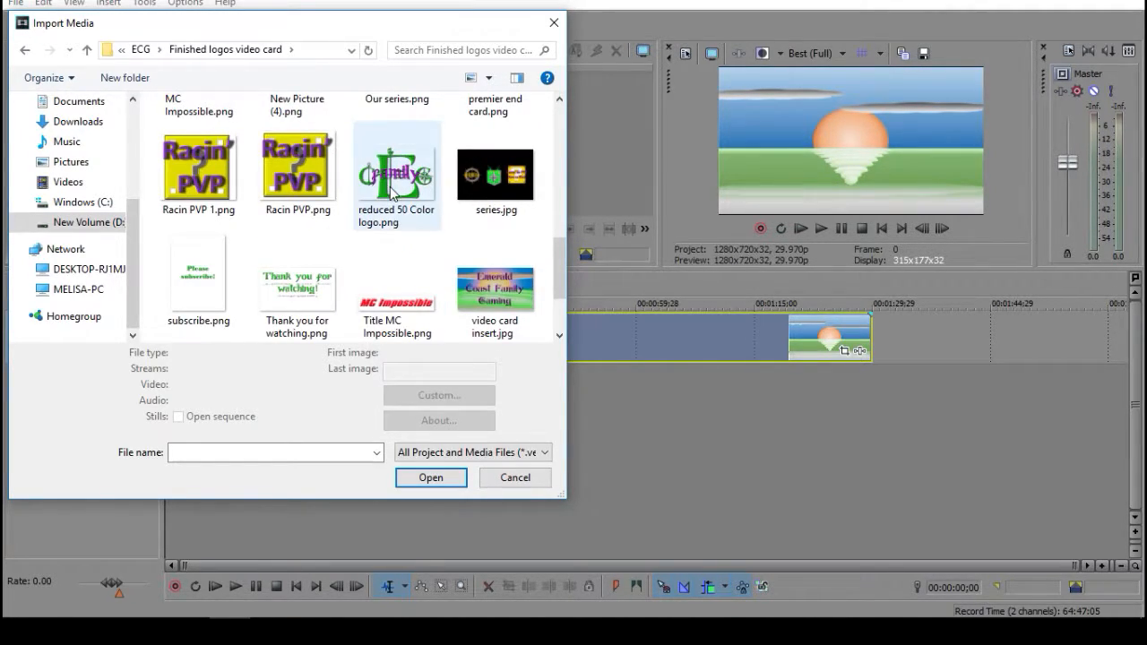
scroll(391, 170, "up", 1)
scroll(399, 230, "up", 2)
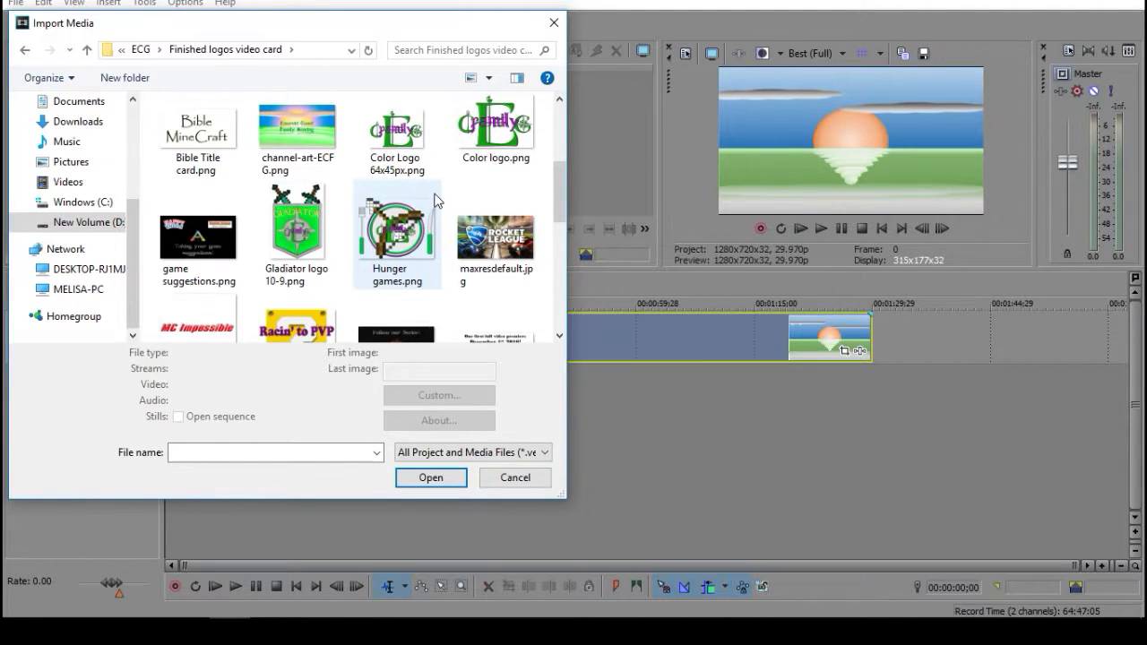
left_click(496, 130)
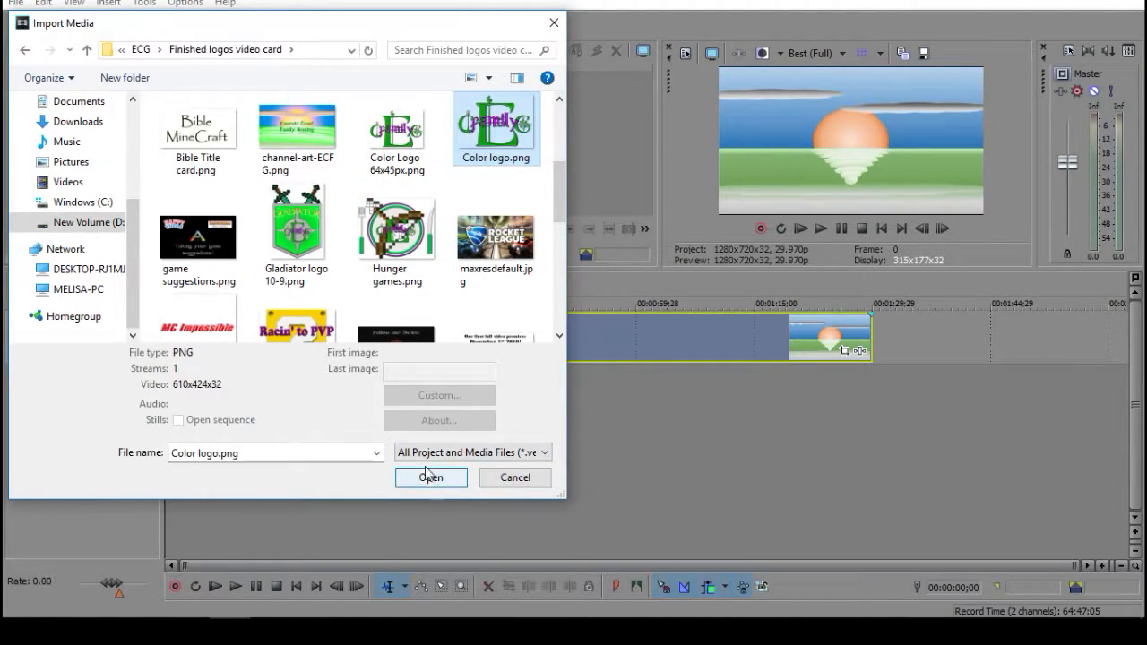
scroll(377, 267, "down", 3)
scroll(377, 267, "up", 1)
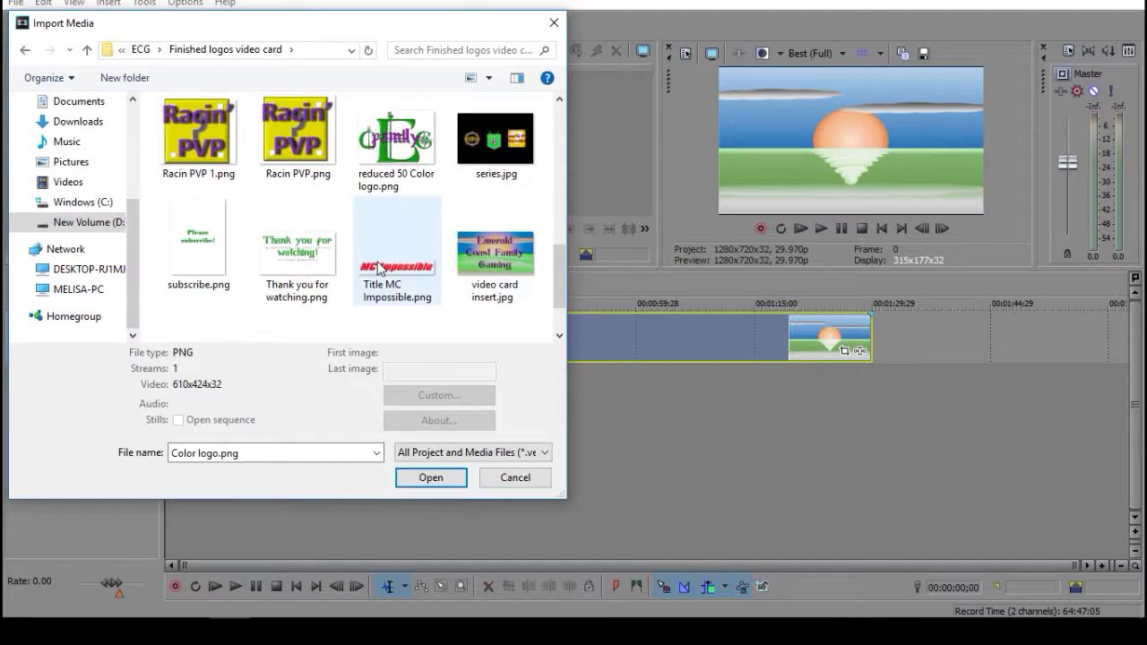
scroll(377, 267, "up", 2)
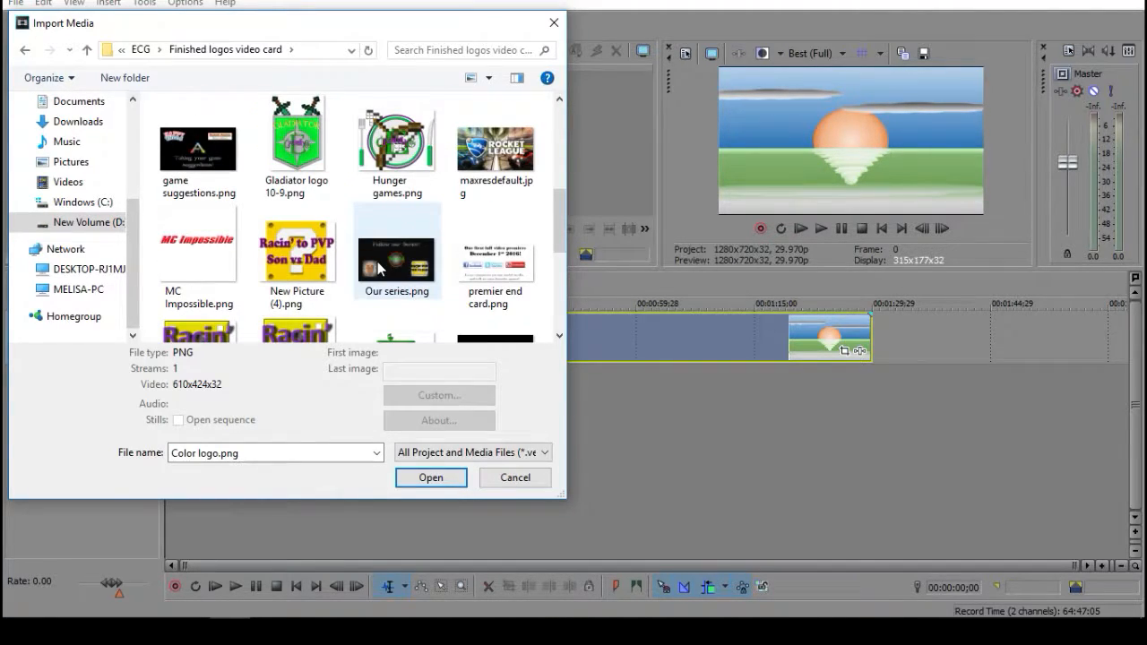
scroll(377, 267, "up", 3)
scroll(377, 267, "up", 1)
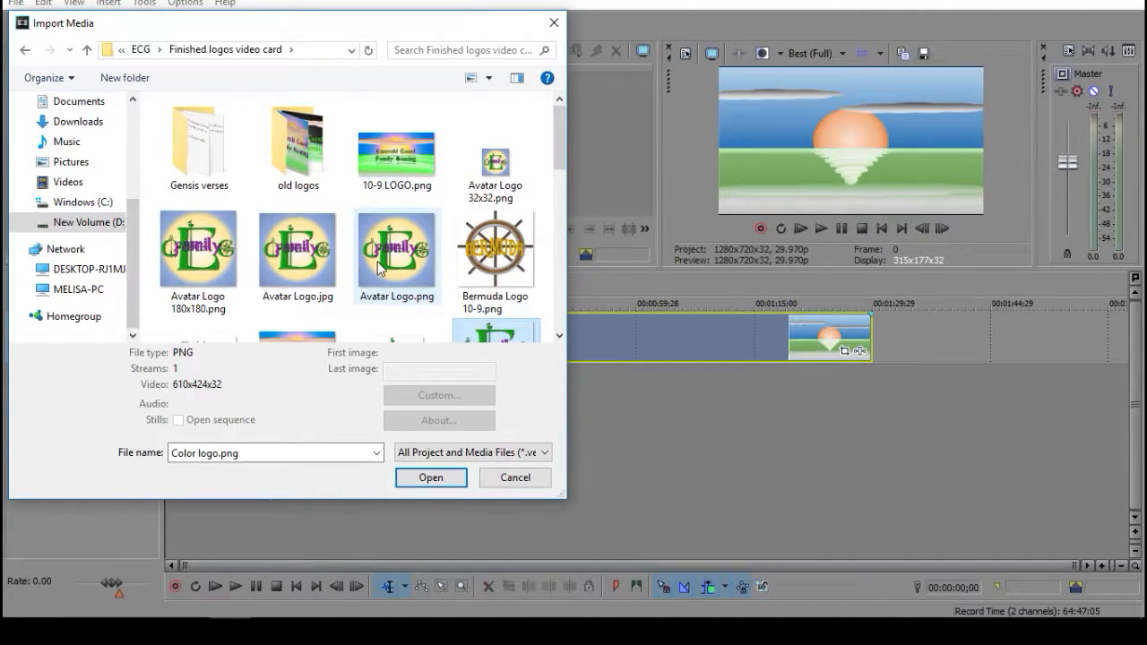
left_click(429, 477)
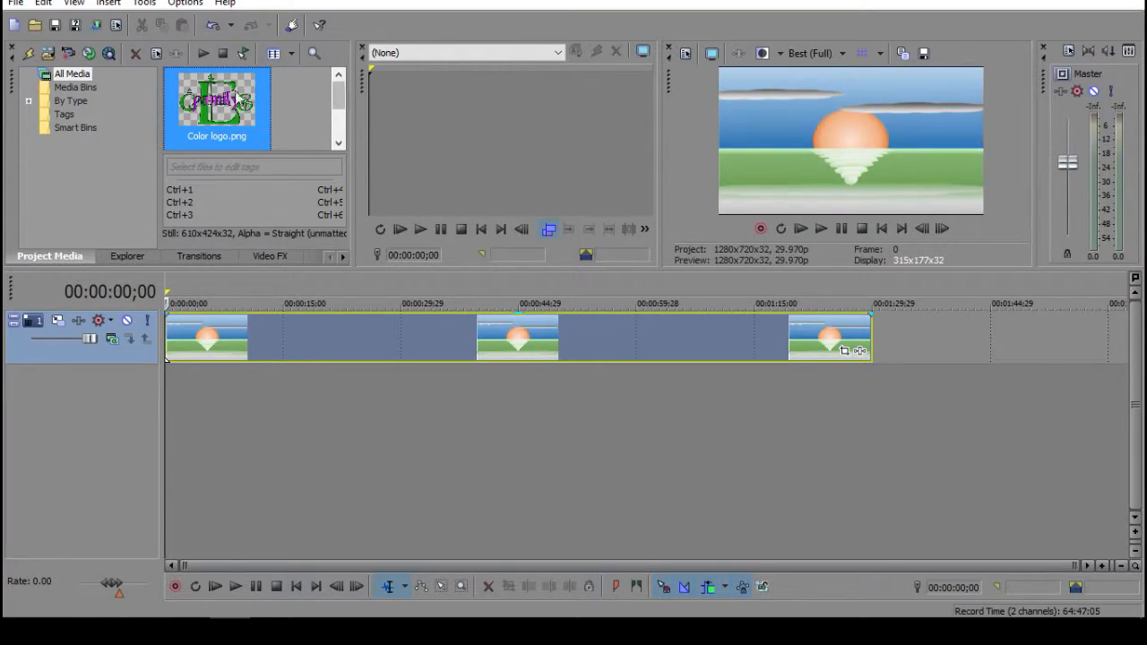
Place Color logo.png over the start of the sunset clip on the same track and play the result in the preview
left_click_drag(208, 103, 226, 136)
left_click_drag(310, 323, 714, 400)
left_click_drag(903, 366, 903, 354)
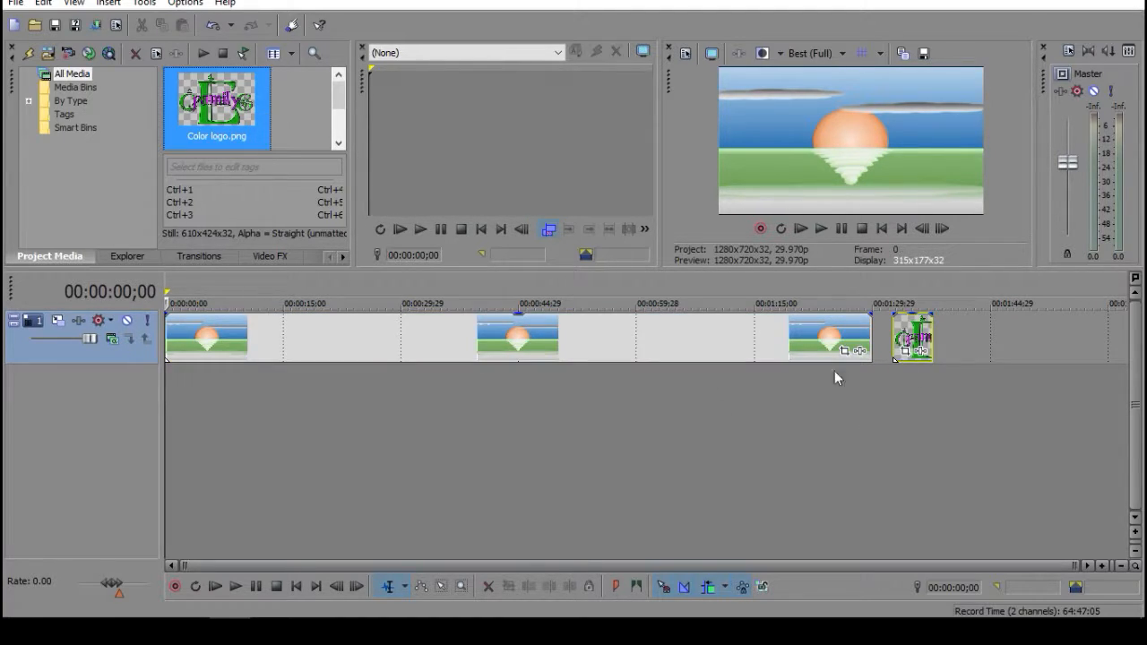
left_click_drag(918, 344, 181, 355)
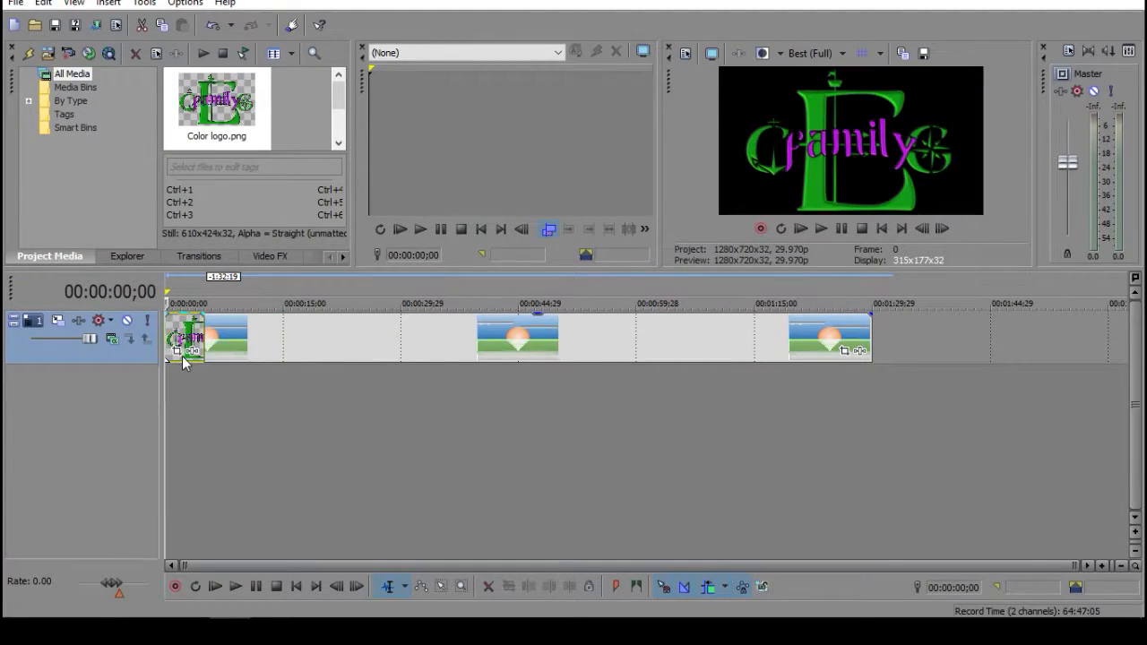
left_click(820, 228)
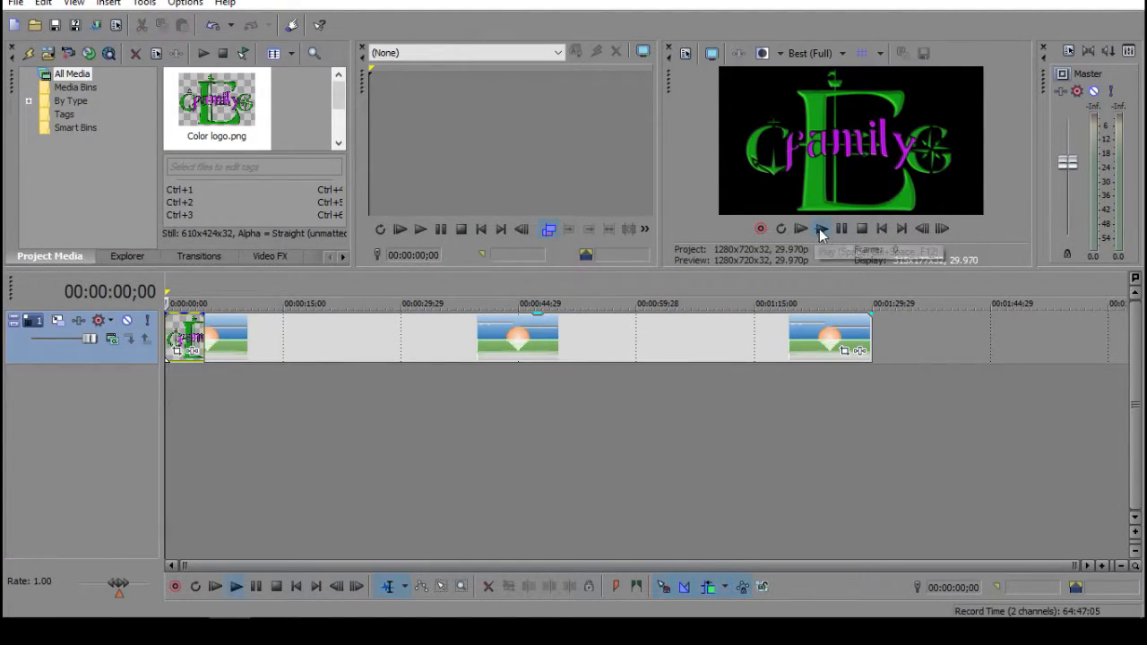
left_click(860, 228)
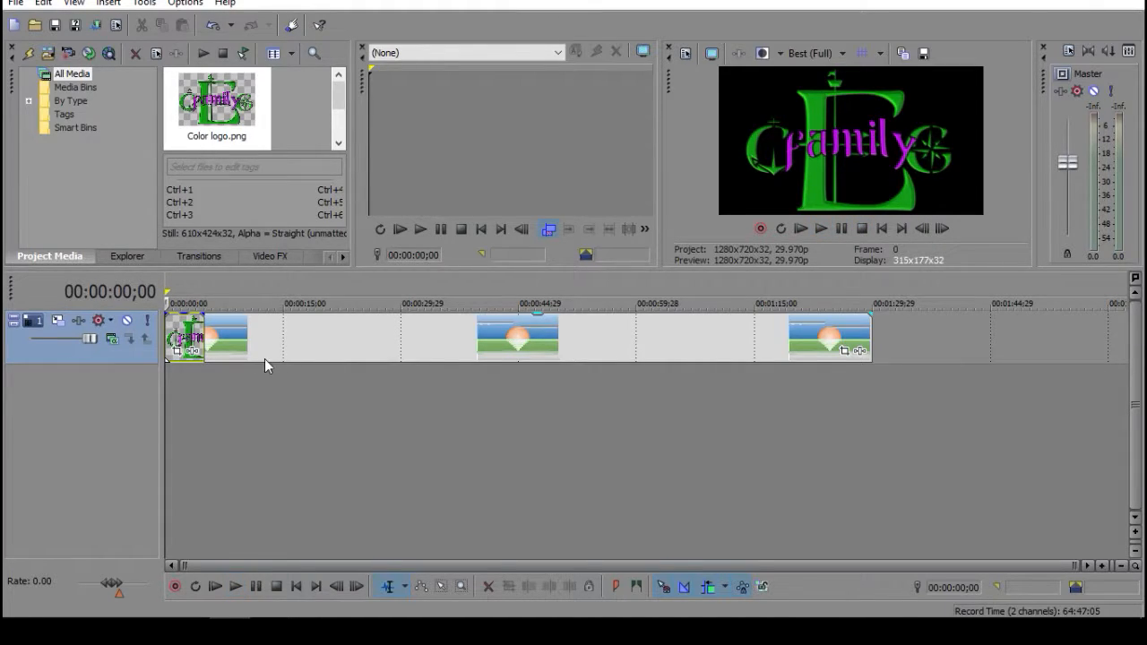
Insert a new video track above the sunset track and move the logo clip onto it at the timeline start
right_click(111, 388)
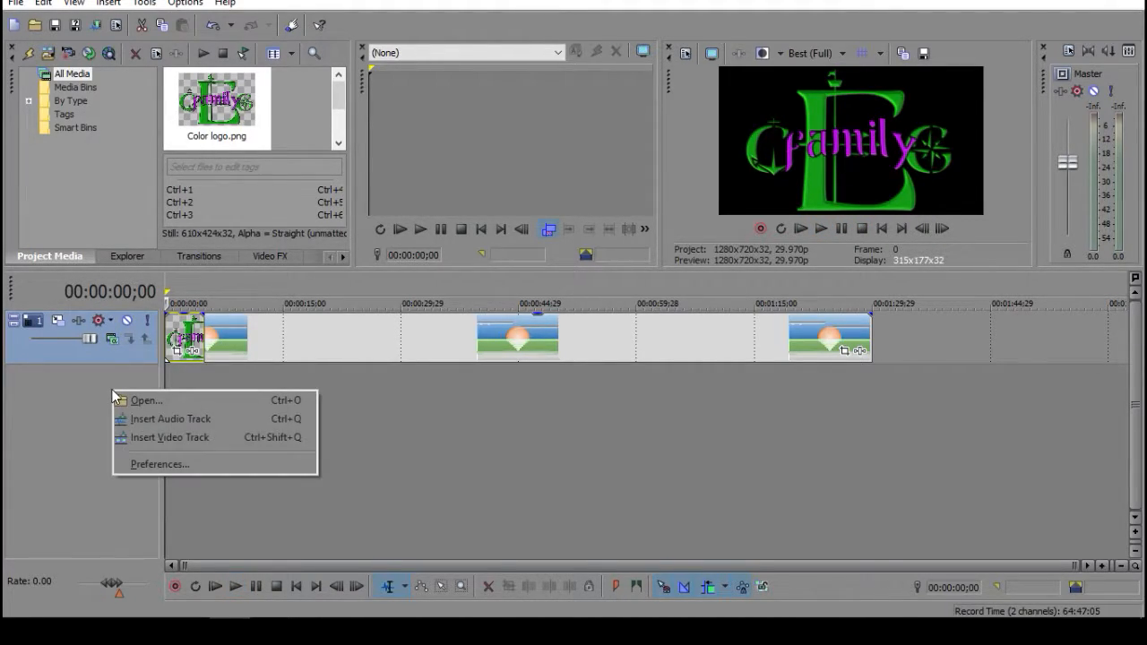
right_click(84, 349)
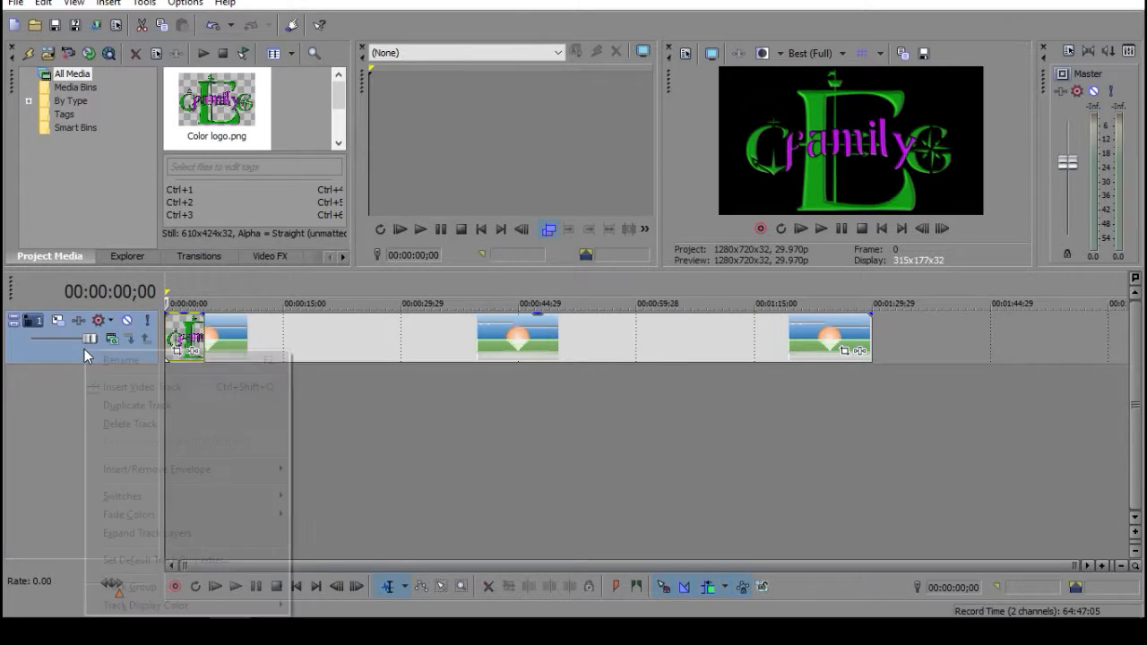
left_click(141, 387)
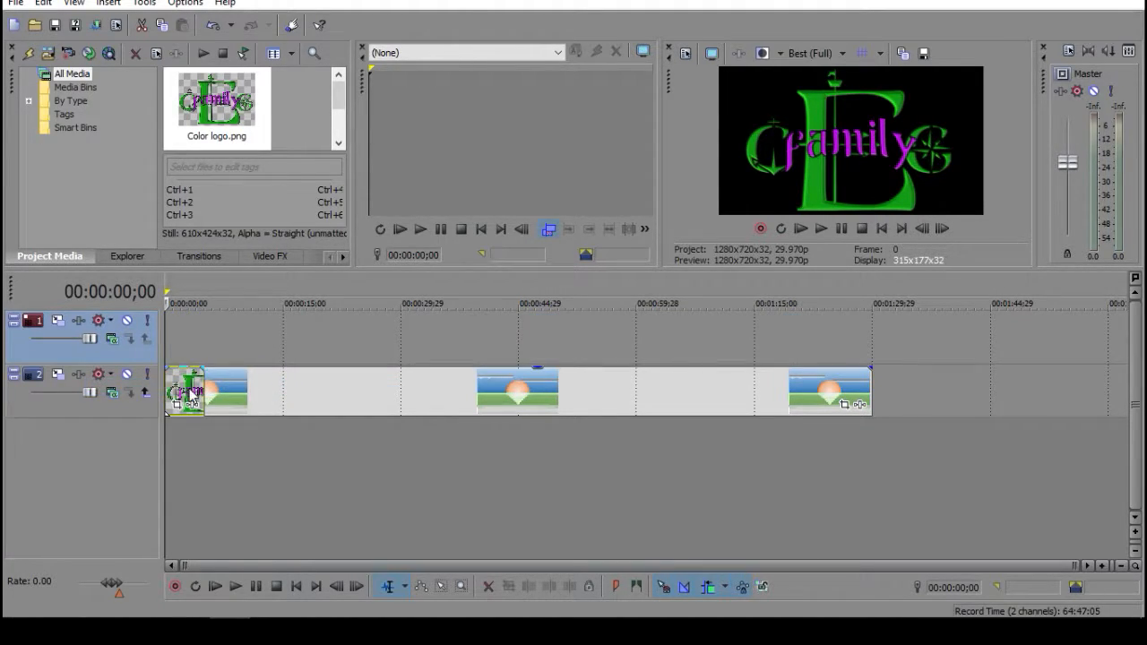
left_click_drag(245, 349, 397, 353)
left_click_drag(179, 380, 170, 337)
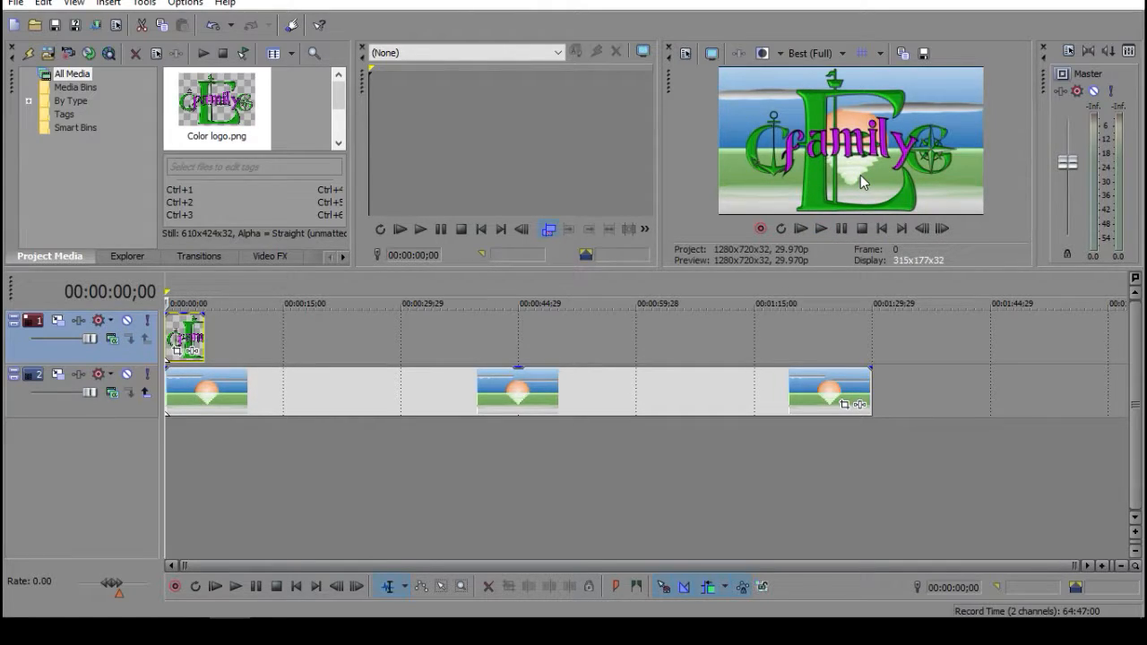
Play the logo over the sunset background briefly, and move the logo clip to about 29 seconds on its track
left_click(819, 229)
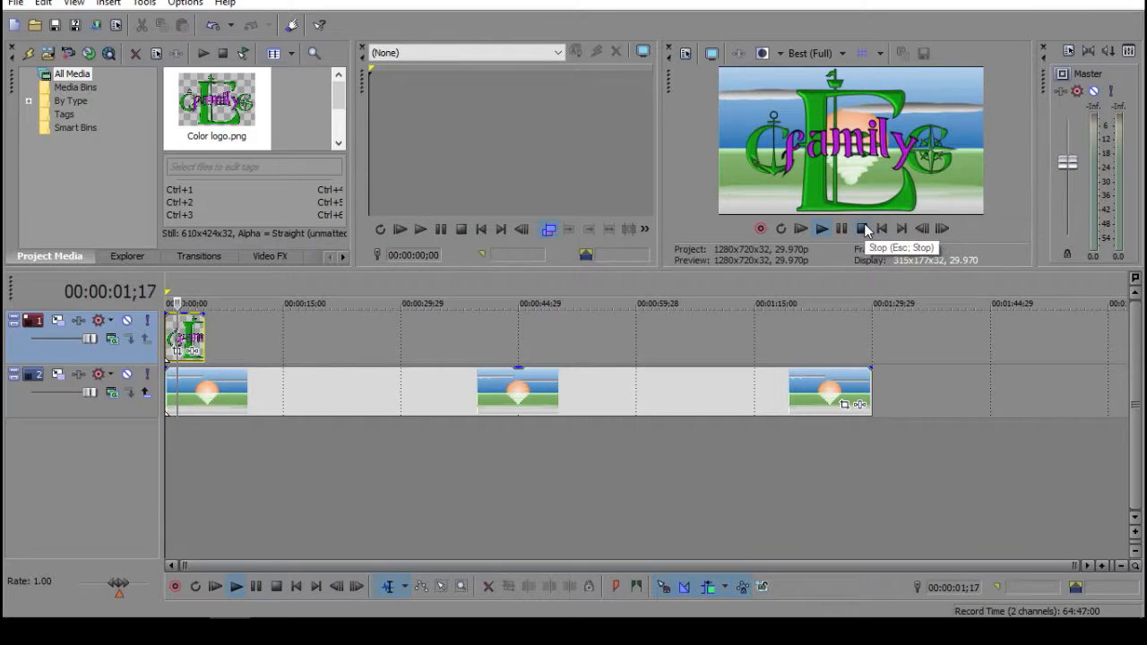
left_click(861, 229)
left_click_drag(195, 337, 430, 340)
Import Intro 2016.wav from the Infinite Power 2016 intro folder inside ECG's Music folder
left_click(15, 4)
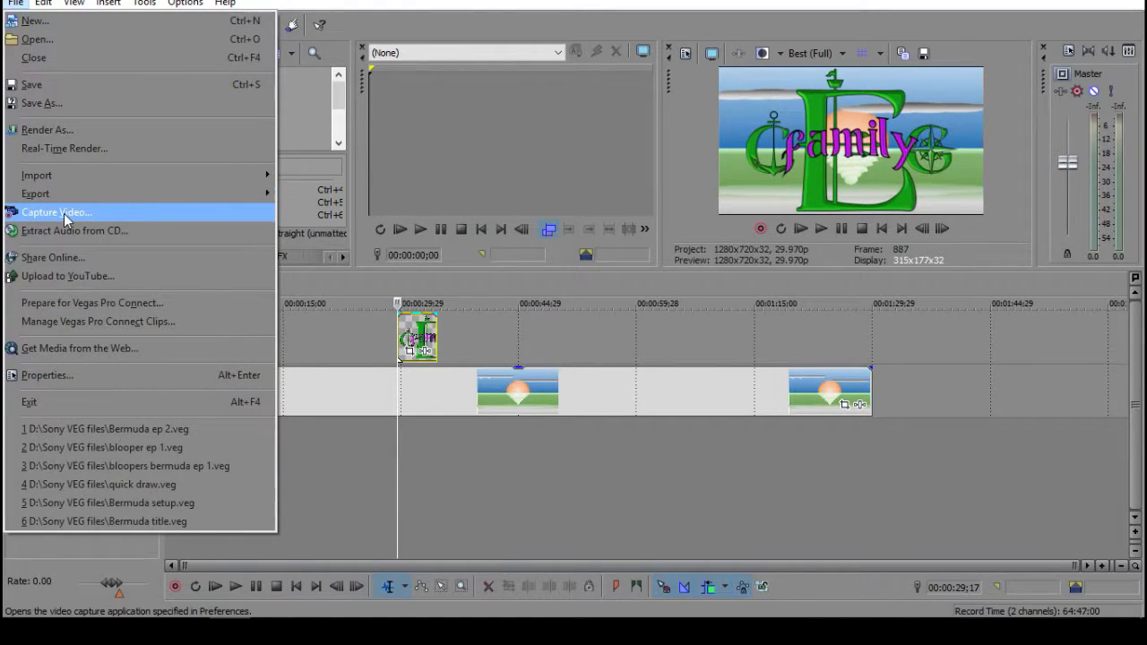
mouse_move(60, 176)
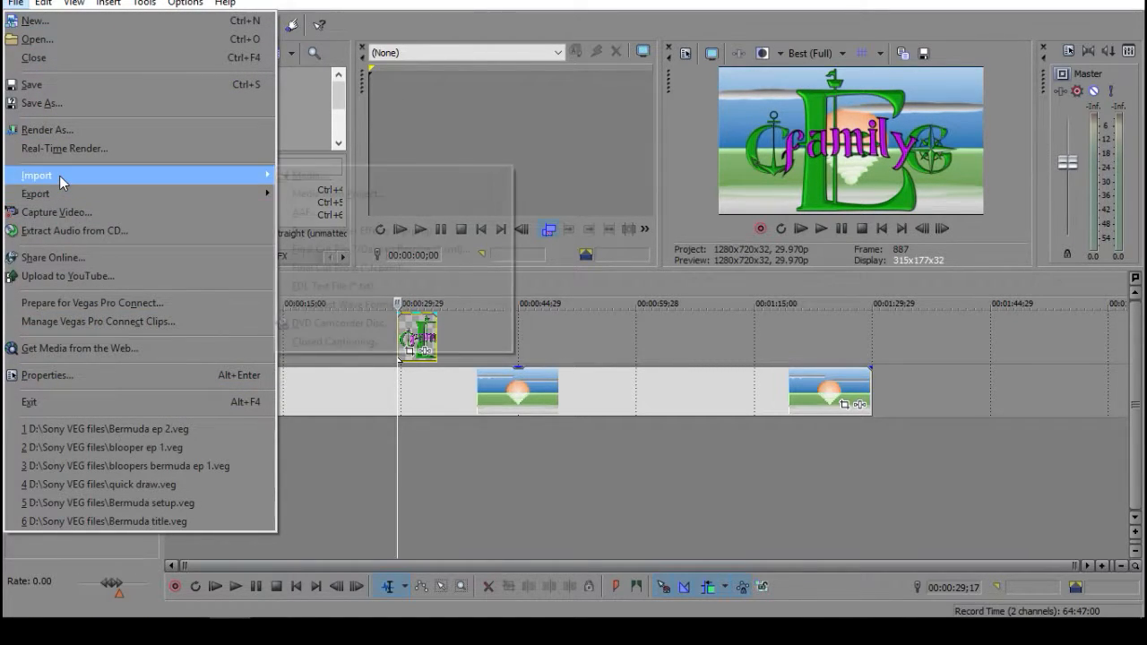
left_click(305, 176)
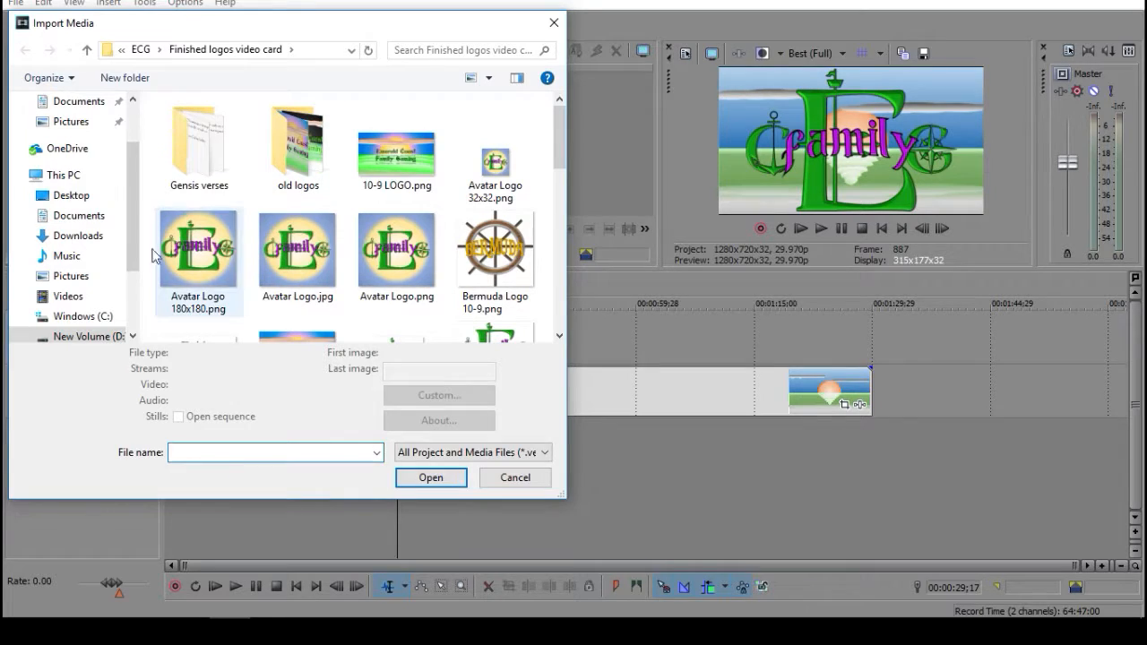
left_click(86, 50)
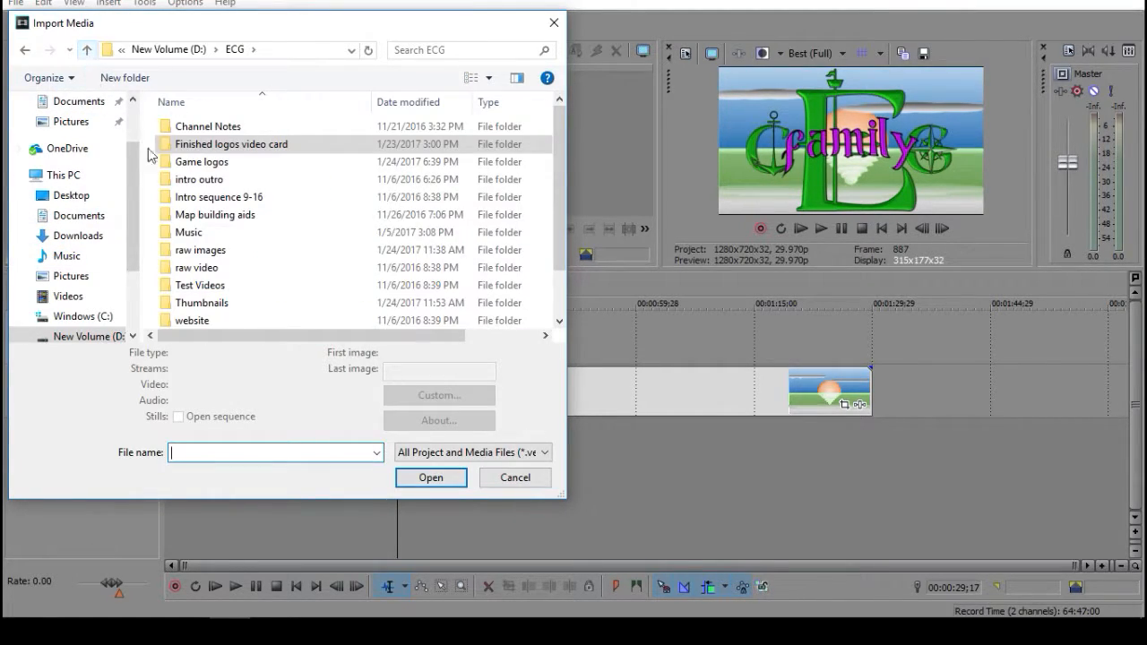
double_click(179, 233)
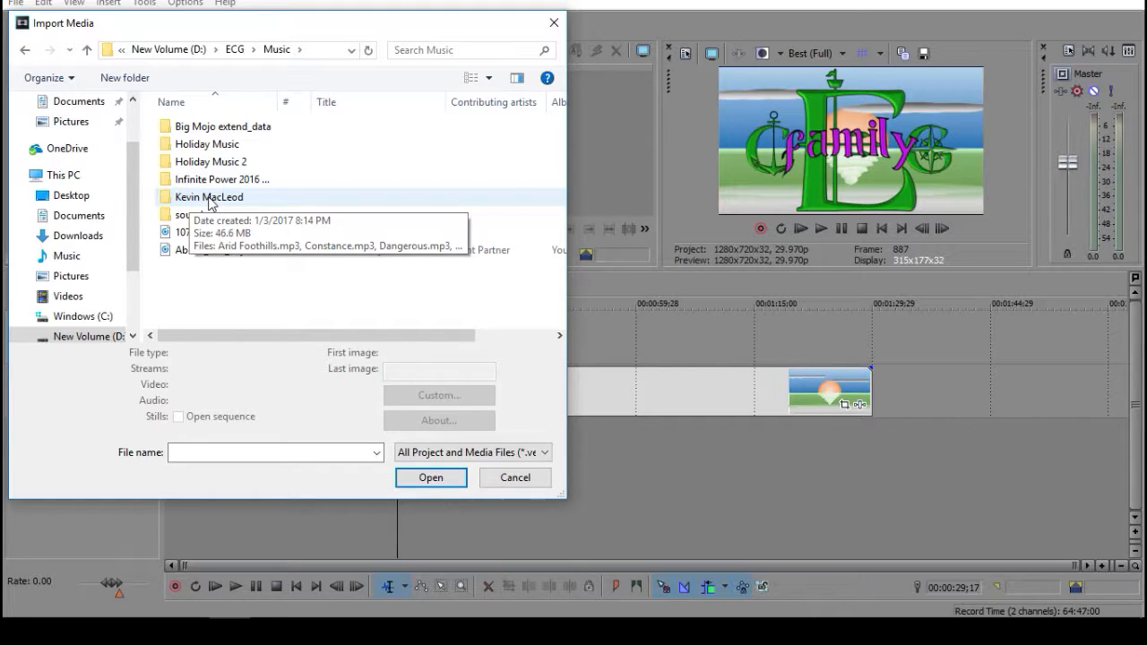
double_click(168, 182)
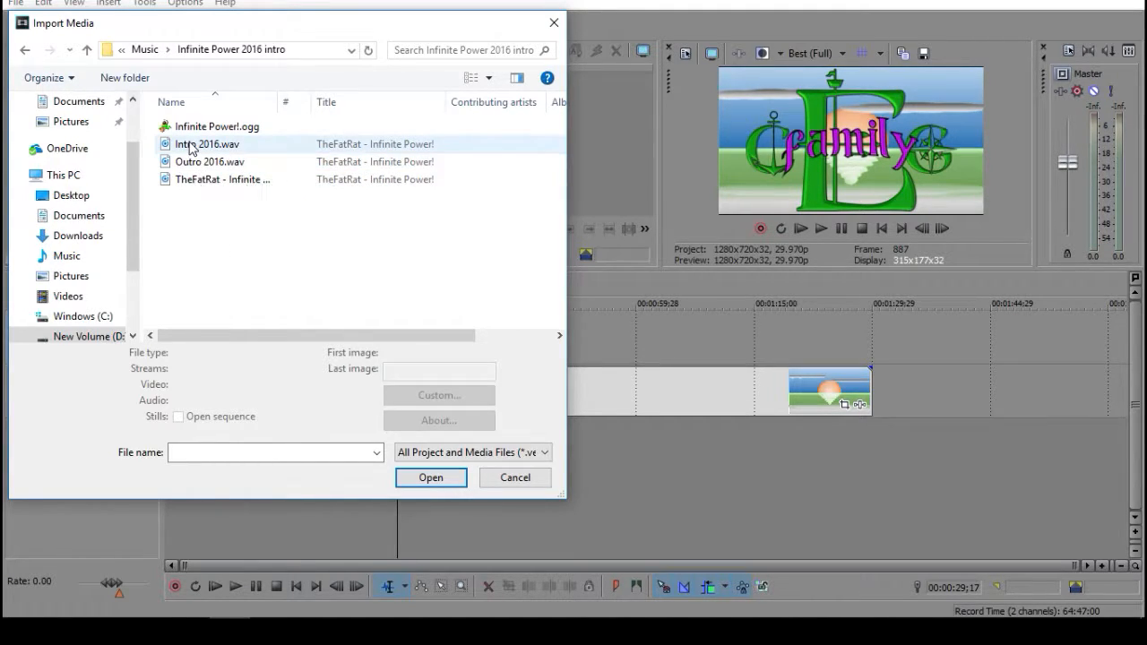
left_click_drag(191, 147, 465, 330)
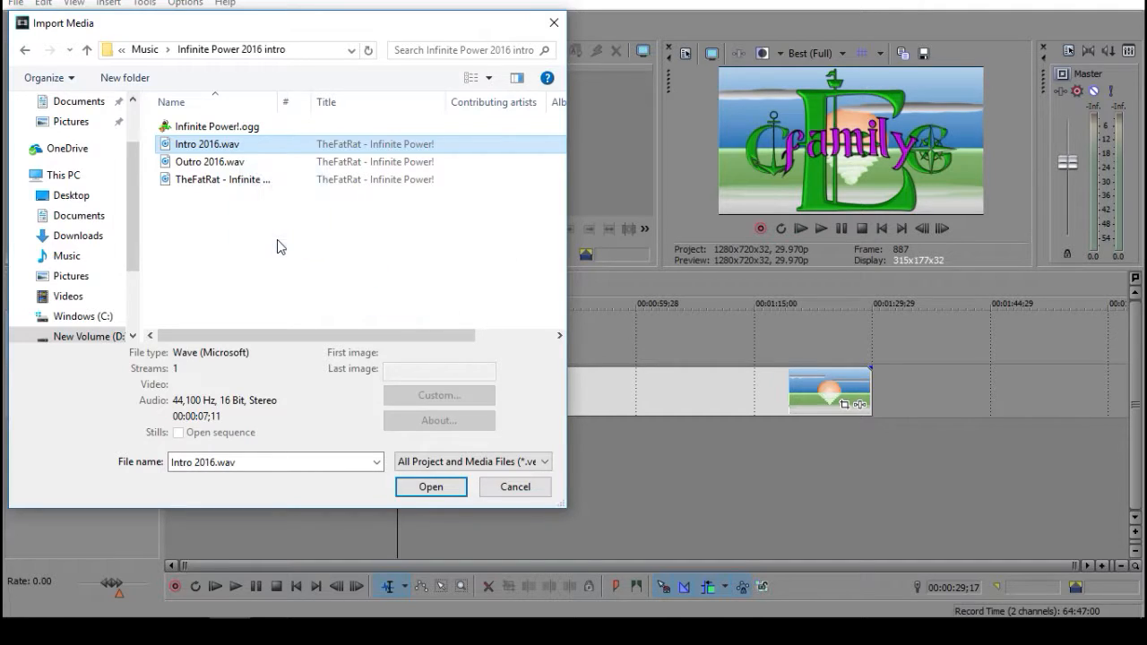
left_click(421, 488)
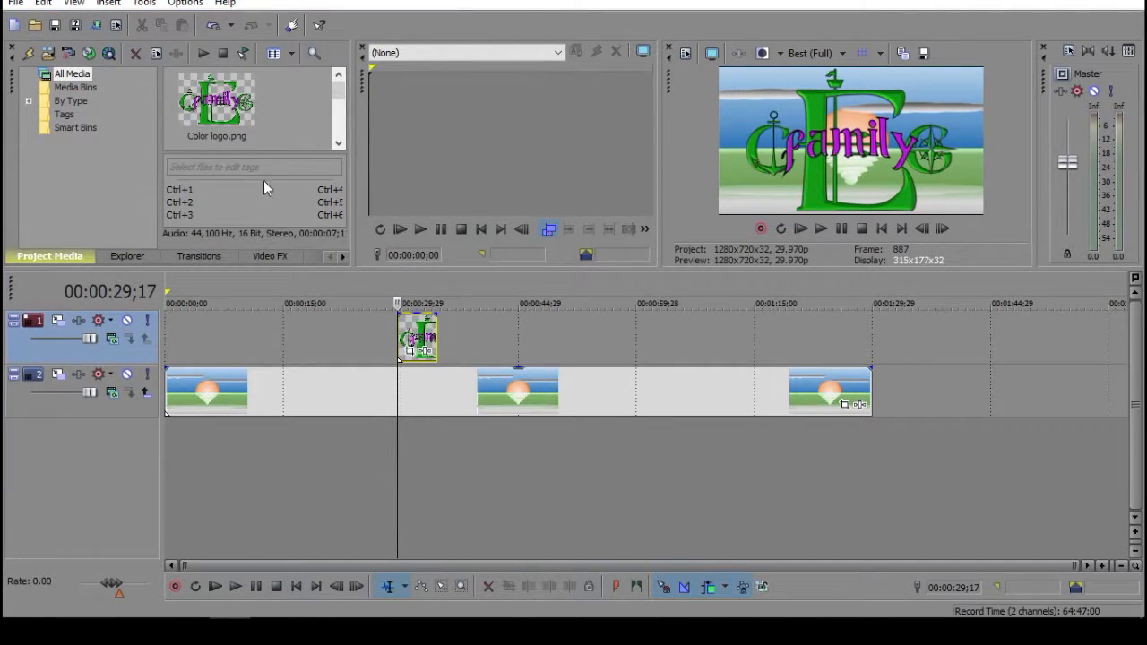
Place Intro 2016.wav at the timeline start on a new audio track below the sunset clip and lower the audio clip's gain
left_click(337, 142)
left_click_drag(220, 109, 227, 151)
left_click_drag(209, 461, 181, 469)
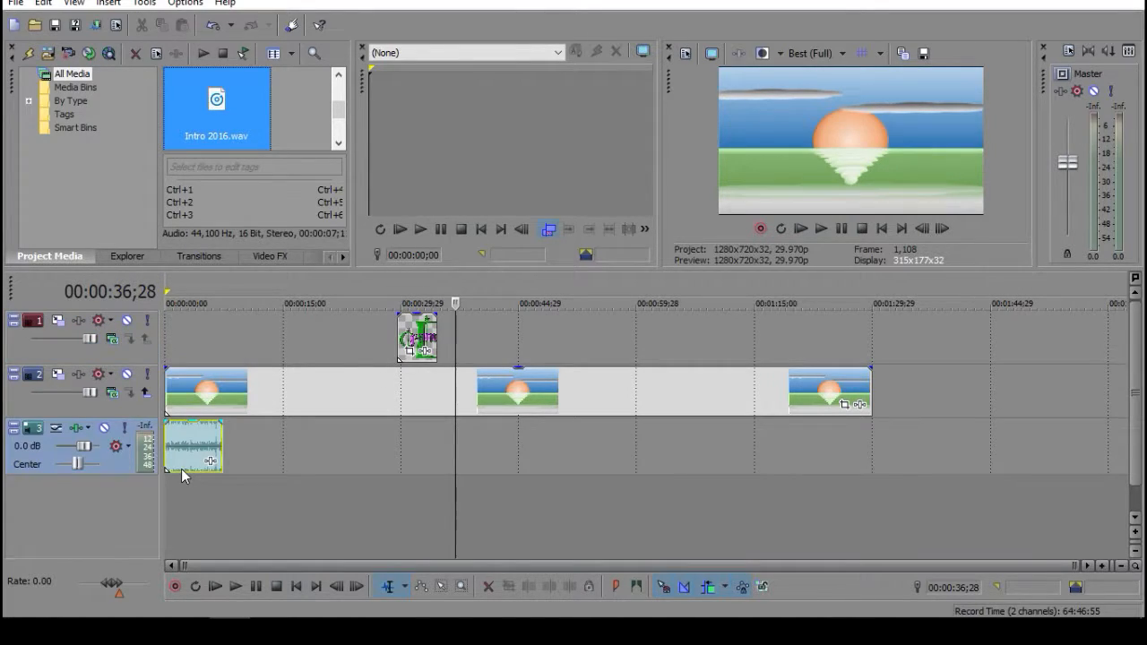
left_click(193, 423)
left_click_drag(195, 427, 197, 446)
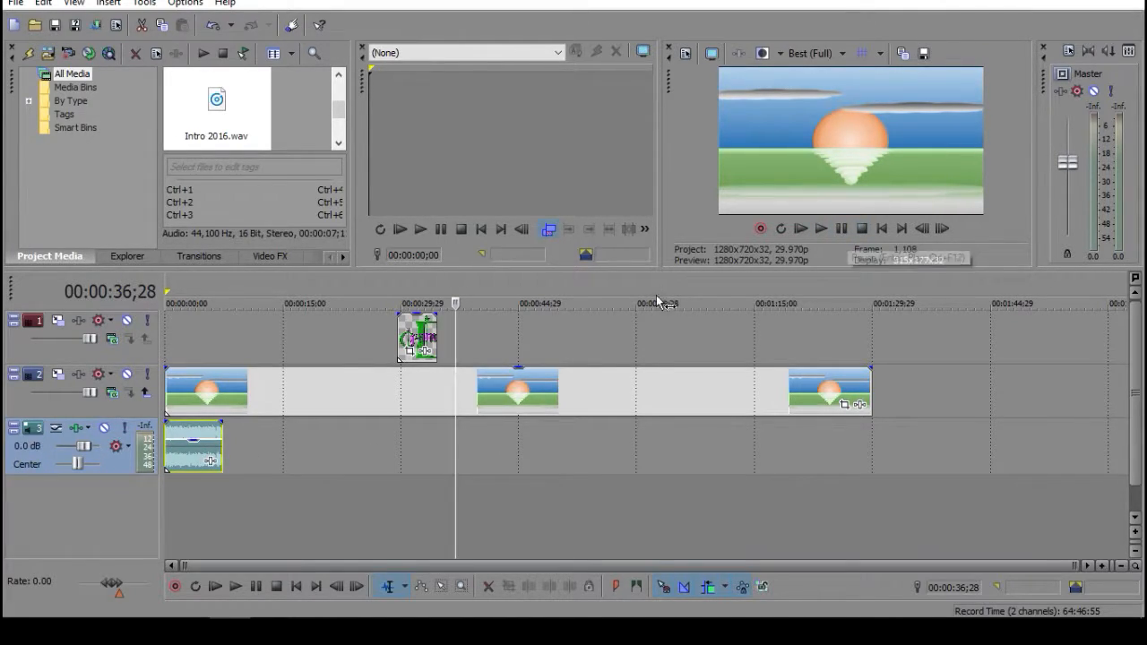
Move the logo clip back along its track so it starts at about 1.3 seconds, above the intro music
scroll(390, 479, "up", 5)
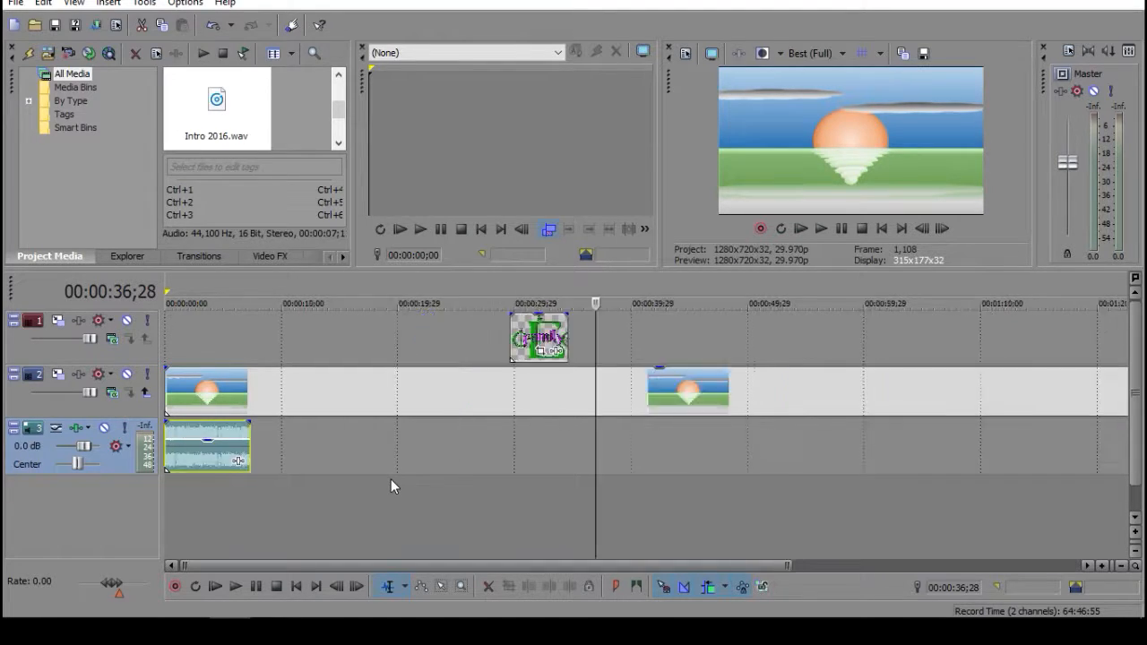
left_click_drag(502, 572, 235, 514)
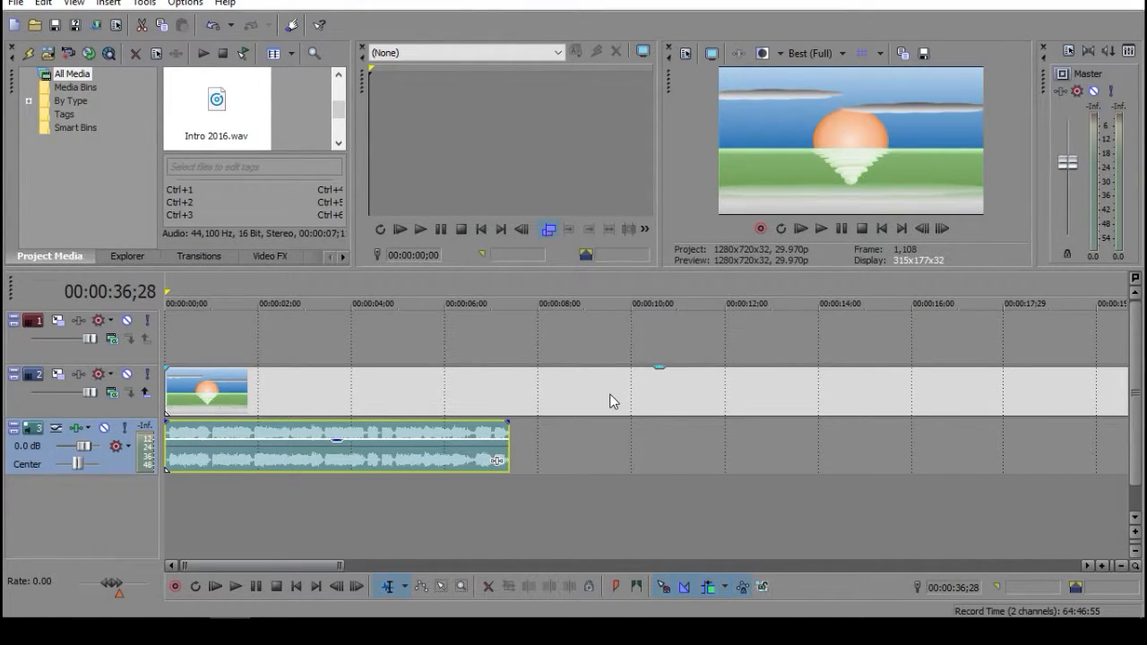
scroll(609, 401, "down", 3)
left_click_drag(563, 341, 215, 340)
scroll(418, 530, "up", 3)
left_click_drag(421, 342, 258, 341)
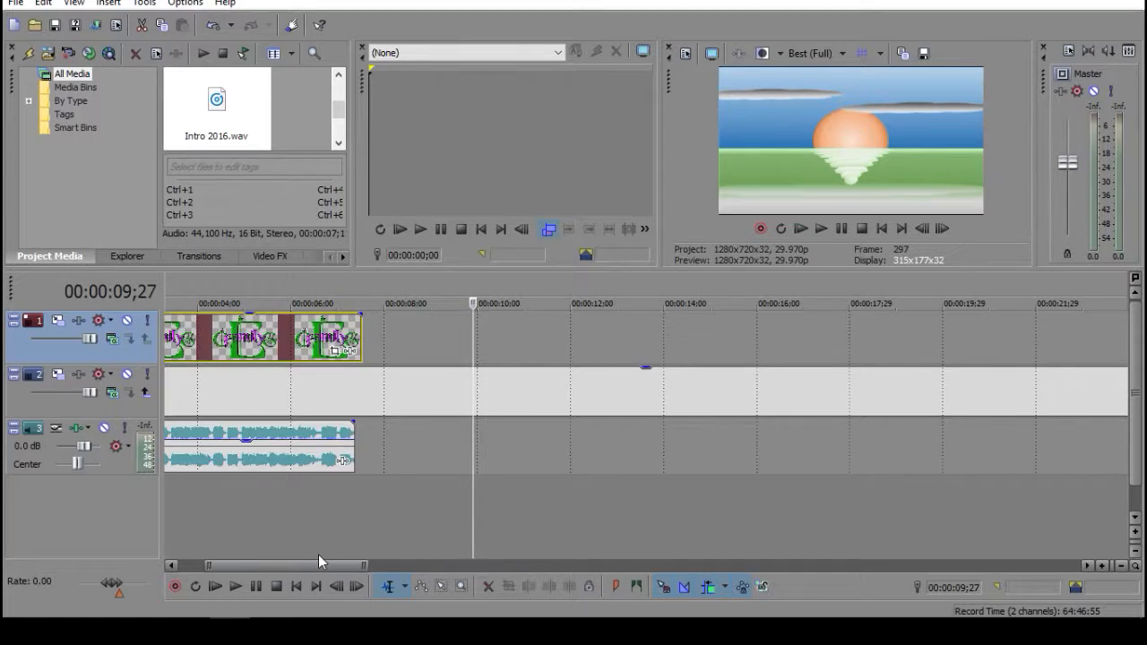
scroll(318, 554, "up", 3)
scroll(331, 542, "down", 1)
left_click_drag(262, 355, 315, 358)
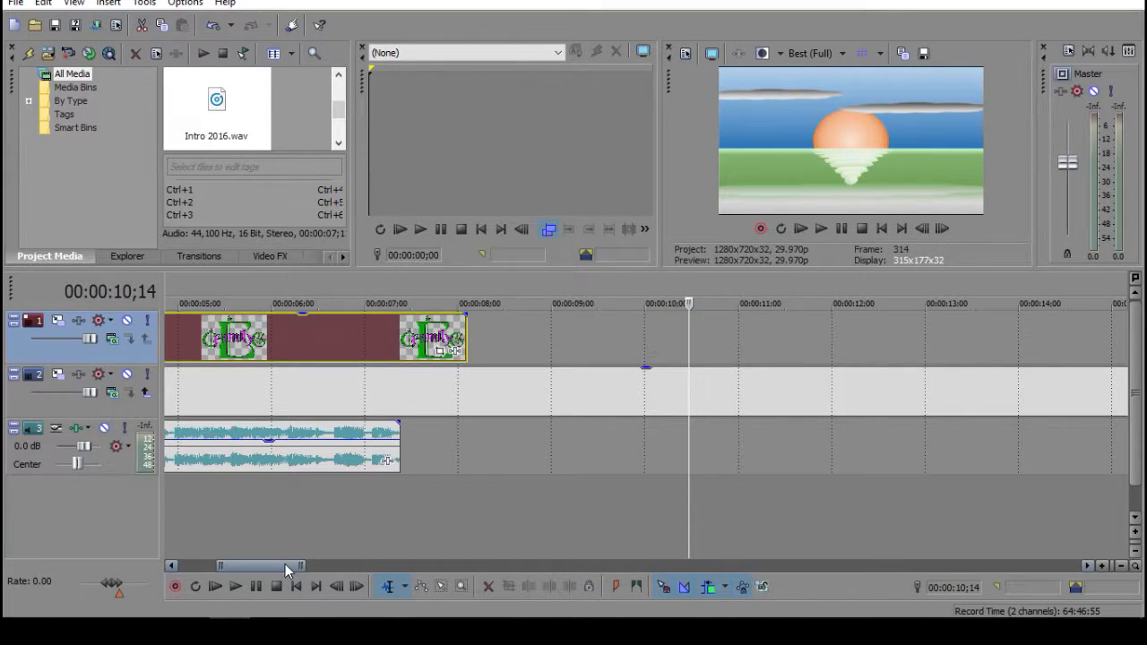
left_click_drag(286, 564, 246, 564)
left_click_drag(599, 359, 435, 360)
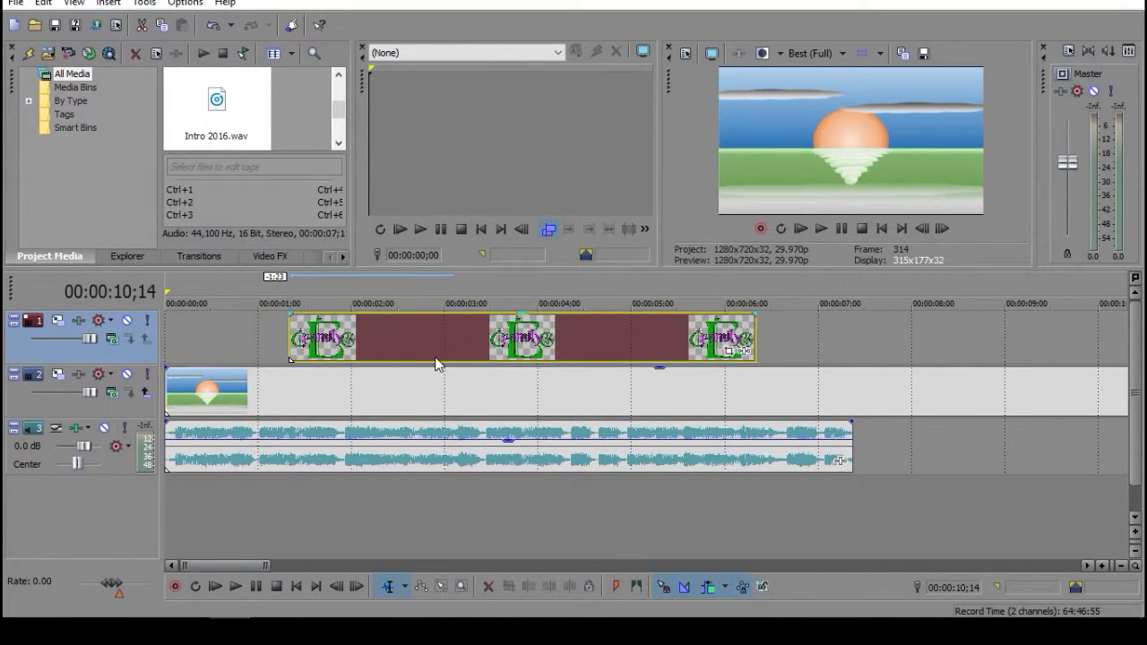
Trim the end of the logo clip to shorten it to about 0.8 seconds
left_click_drag(755, 340, 367, 348)
left_click(589, 336)
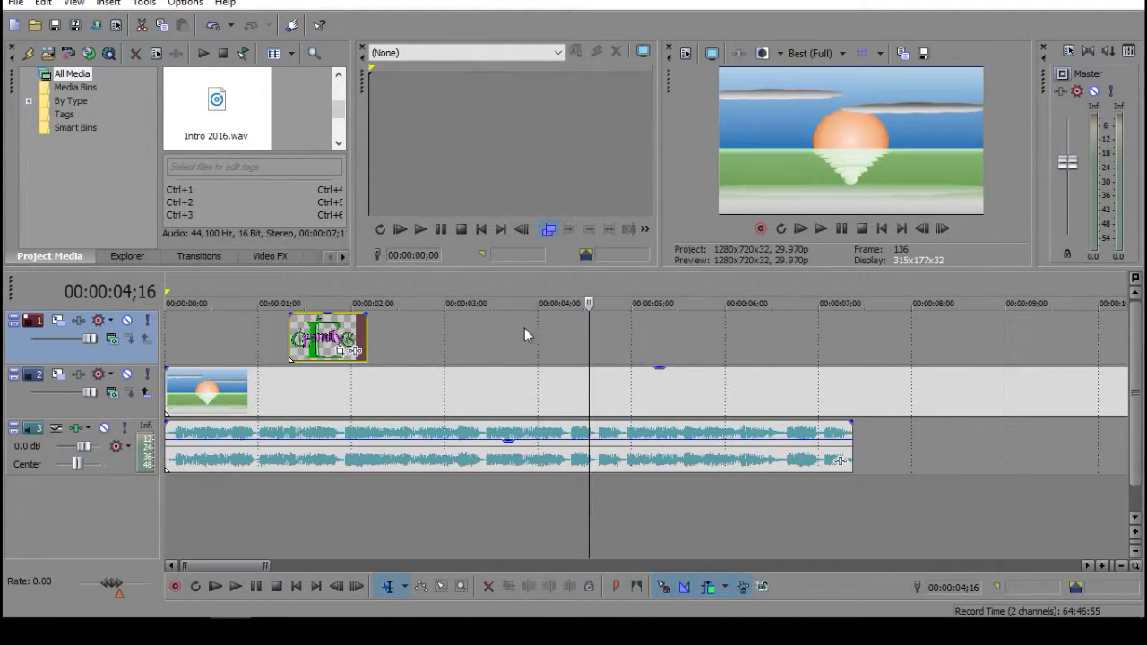
left_click(253, 511)
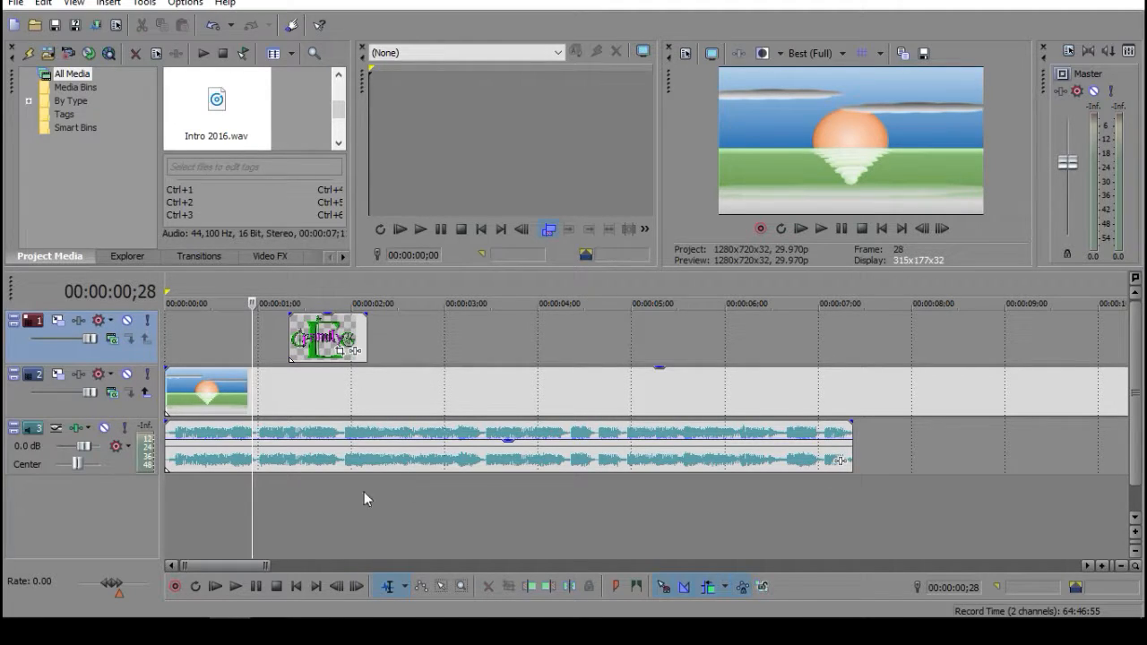
Play the intro twice from about one second, and move the logo clip to start at about 2 seconds
left_click(817, 230)
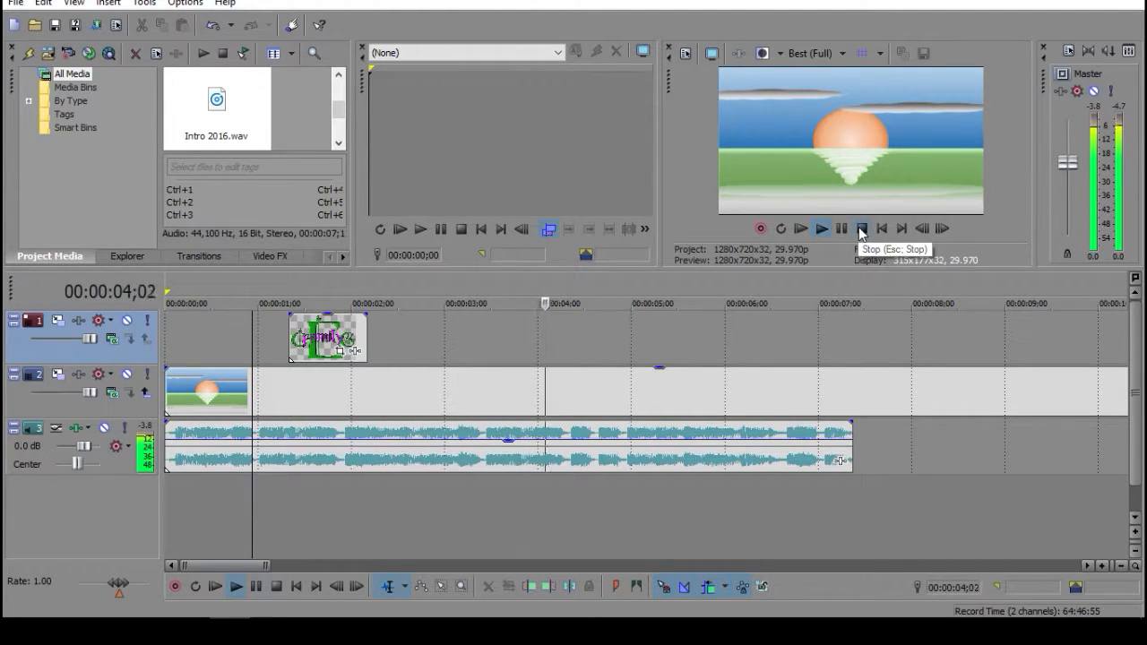
left_click(860, 229)
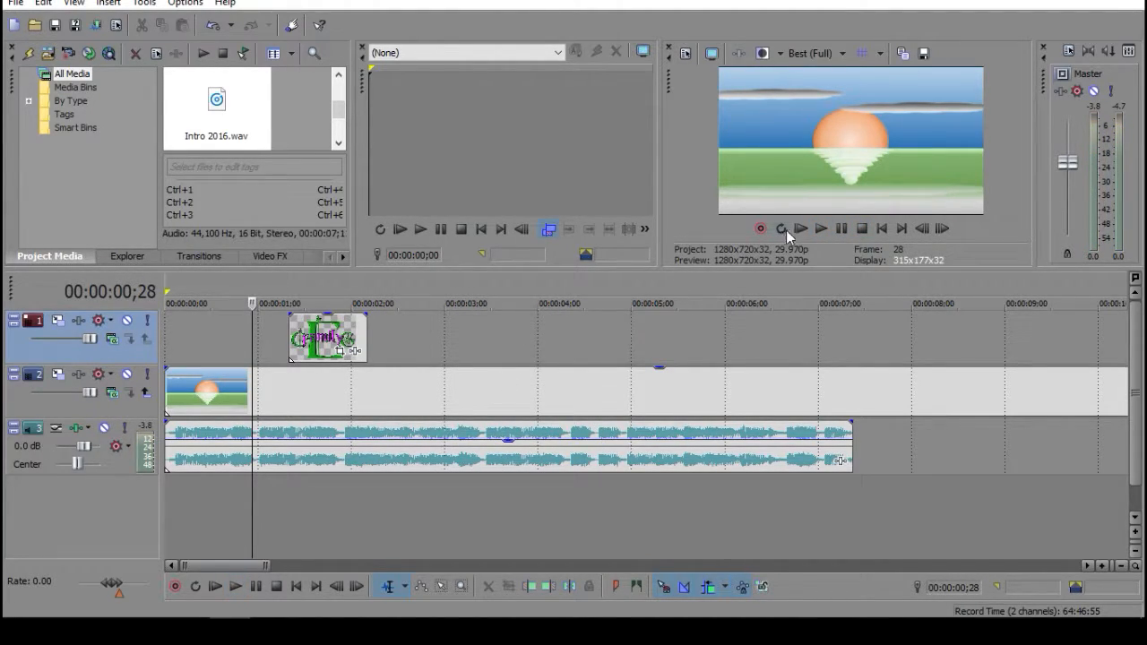
left_click(822, 228)
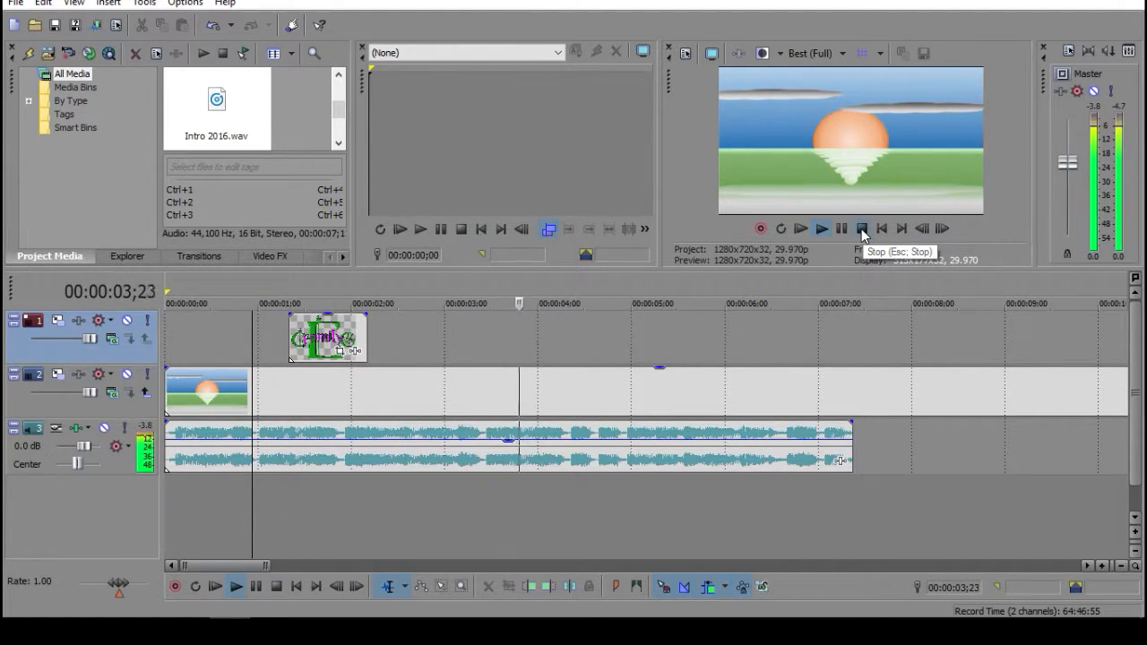
left_click(861, 228)
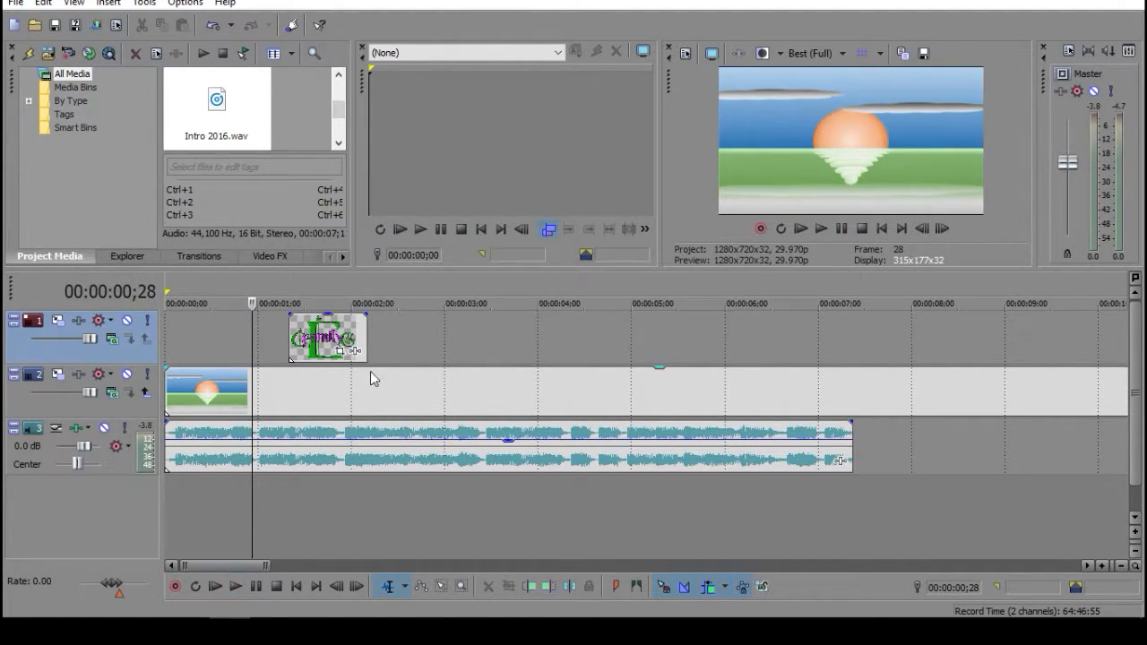
left_click_drag(328, 350, 404, 349)
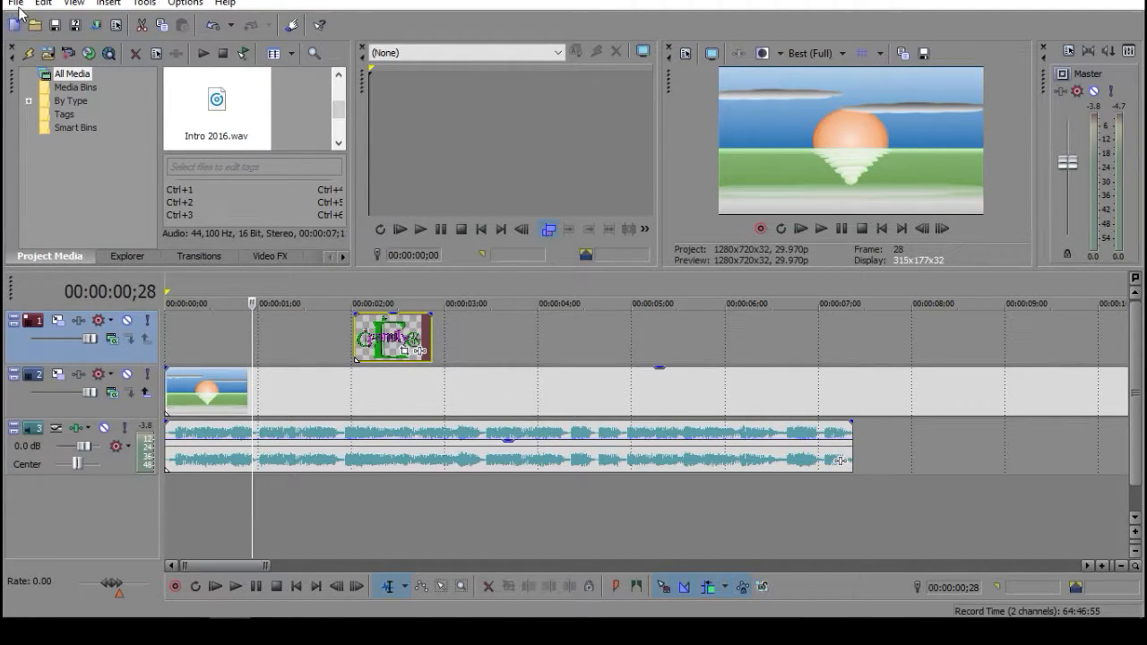
Import flash.mp4 from the raw video folder inside the ECG folder
left_click(15, 4)
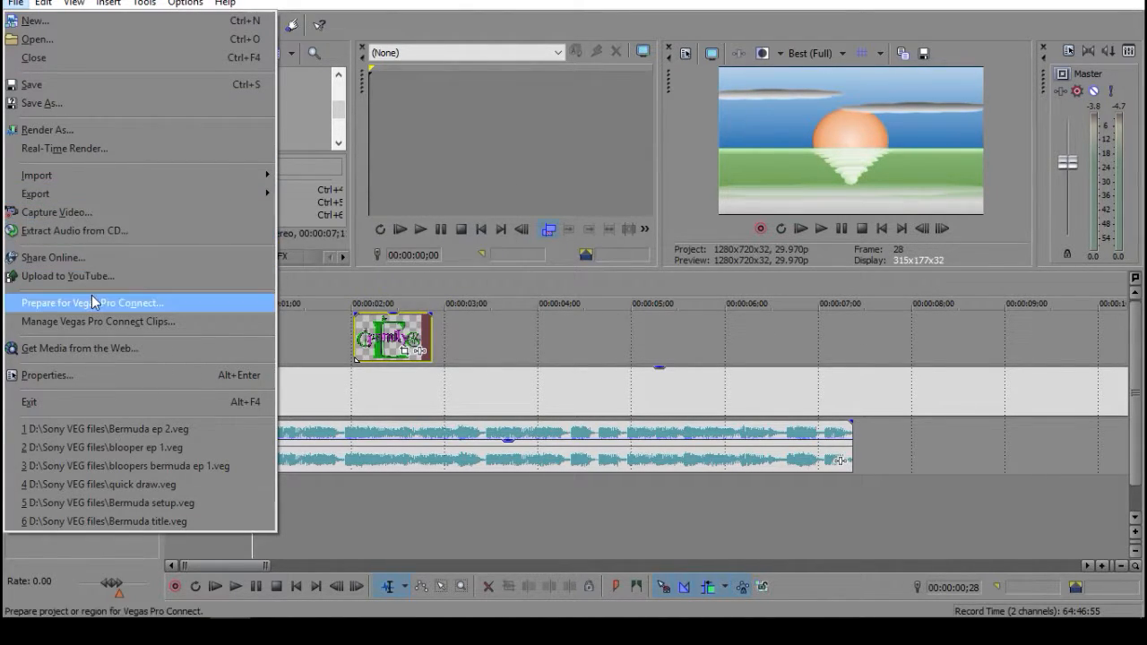
mouse_move(88, 182)
left_click(288, 183)
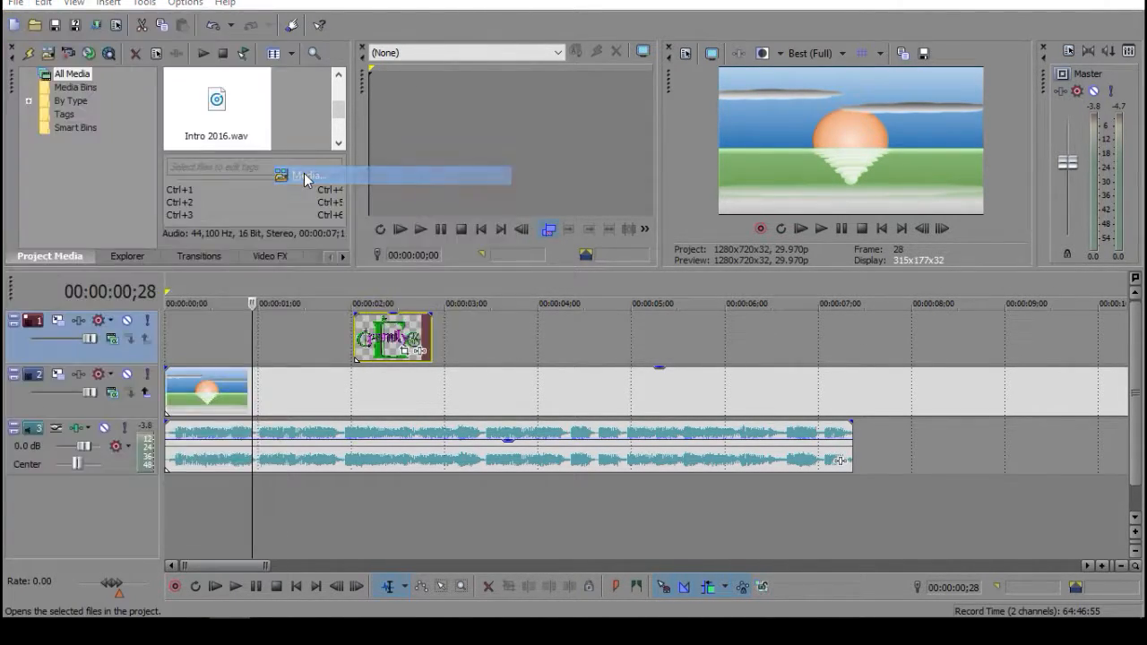
left_click(90, 51)
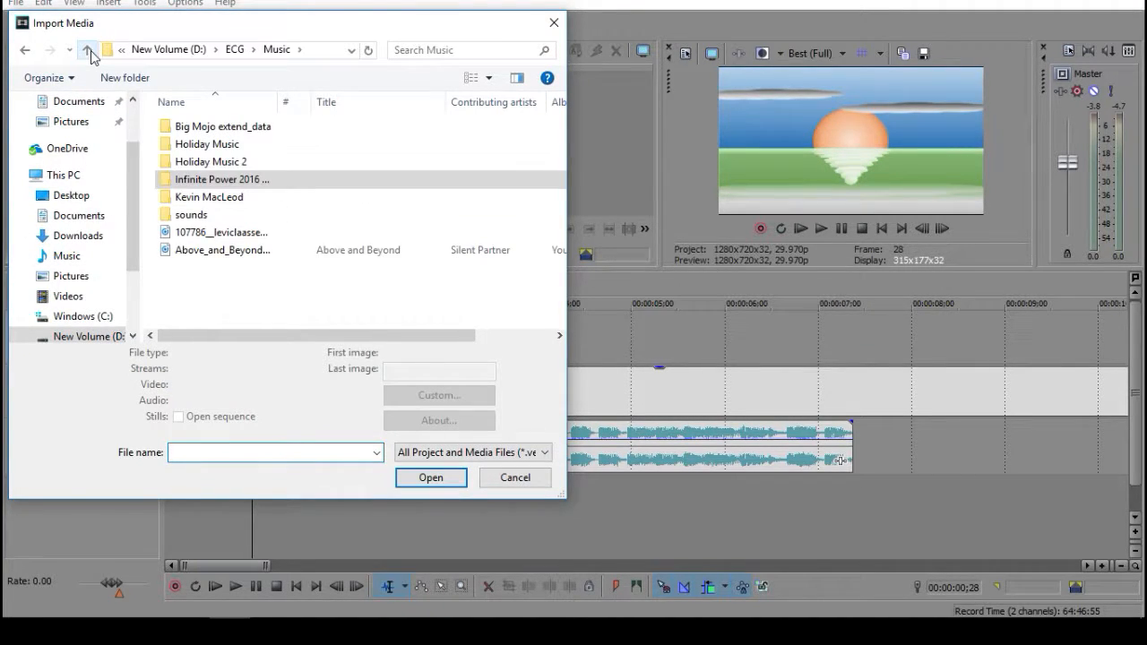
left_click(86, 50)
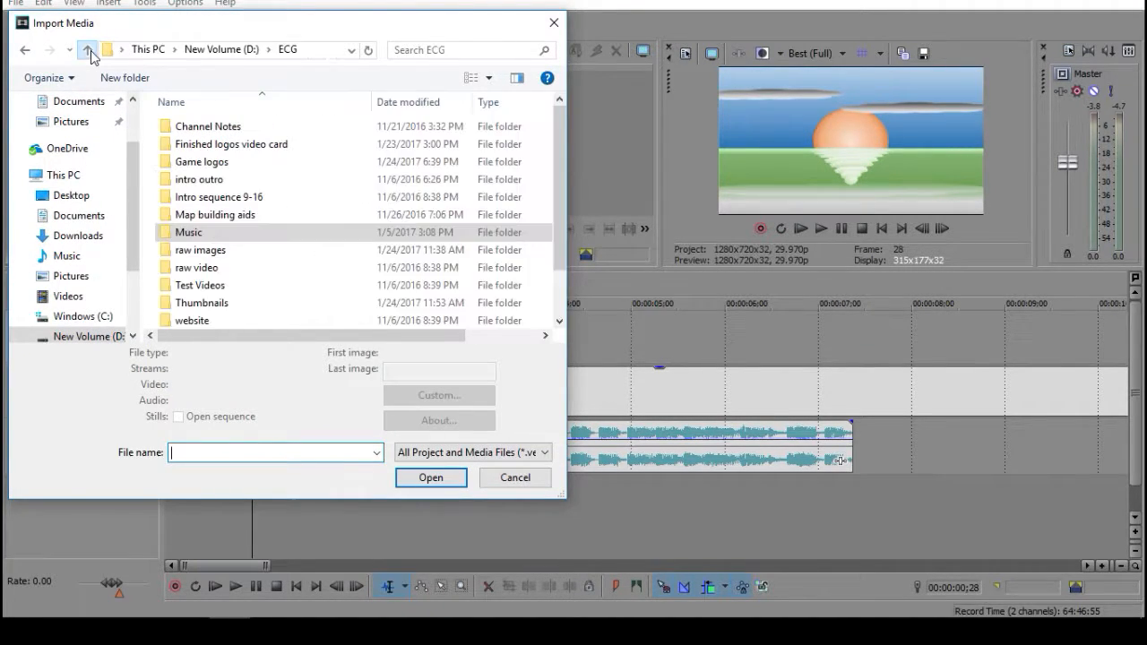
double_click(197, 268)
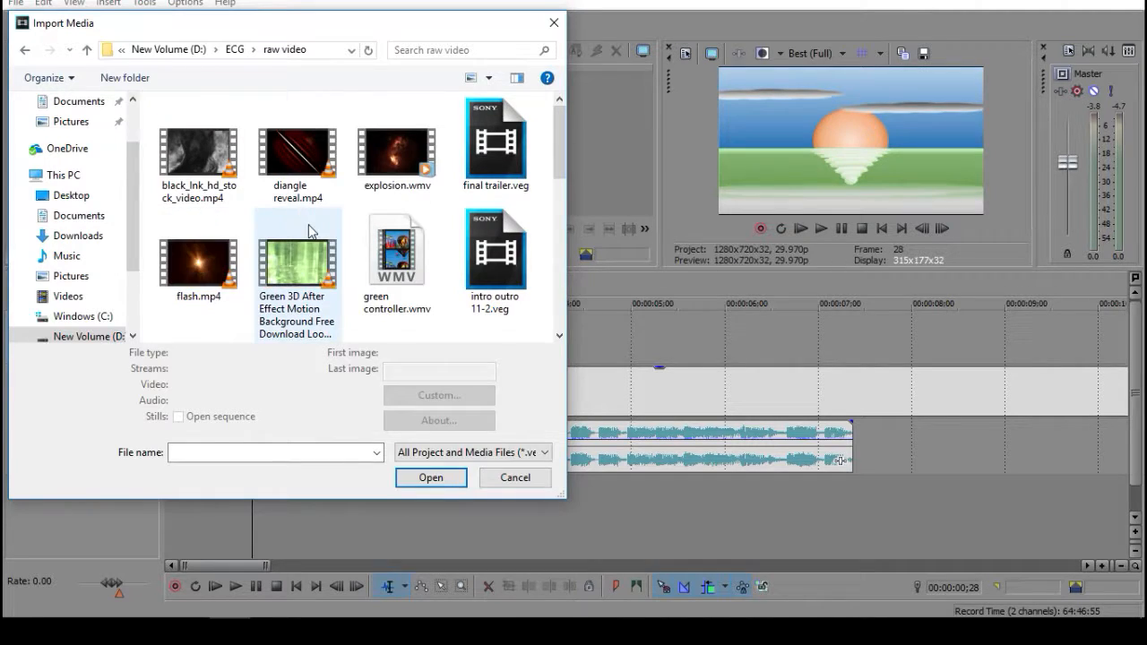
scroll(295, 233, "down", 1)
left_click(197, 162)
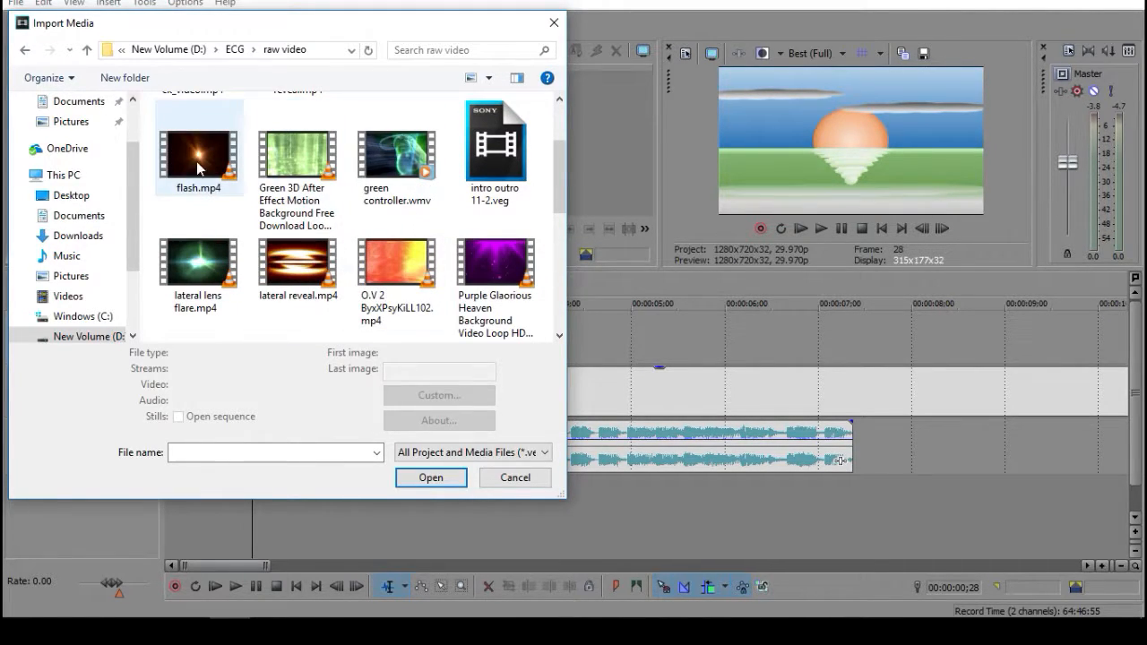
left_click(431, 477)
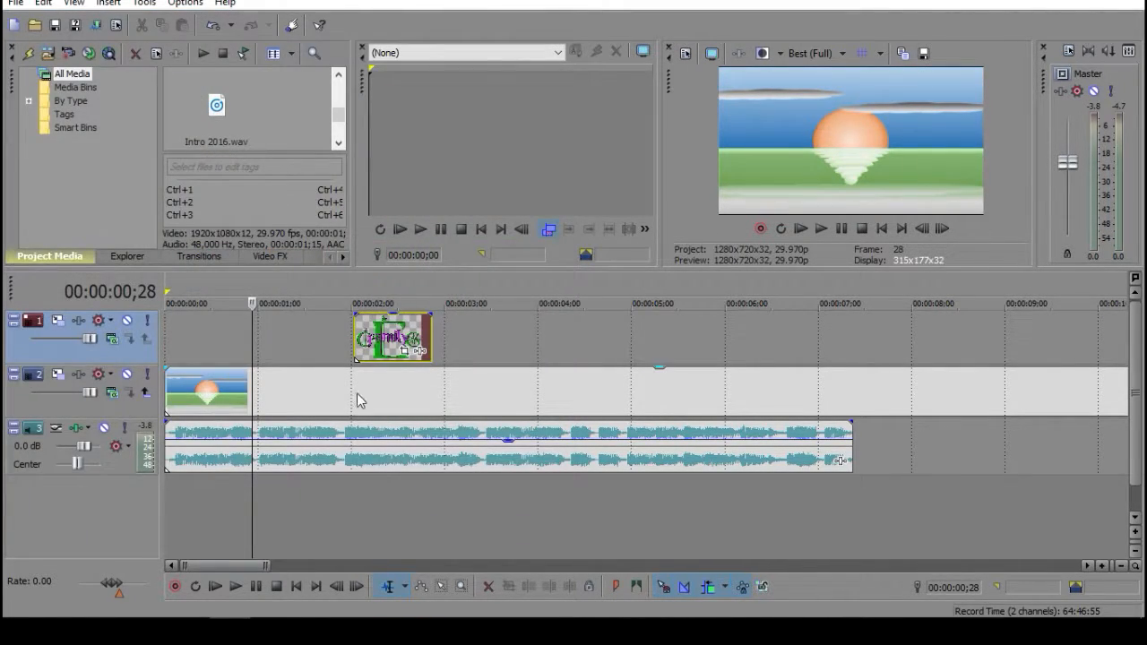
Place flash.mp4 at about 0.5 seconds on the logo's track, with the logo clip moved to about 3.5 seconds
scroll(295, 114, "down", 1)
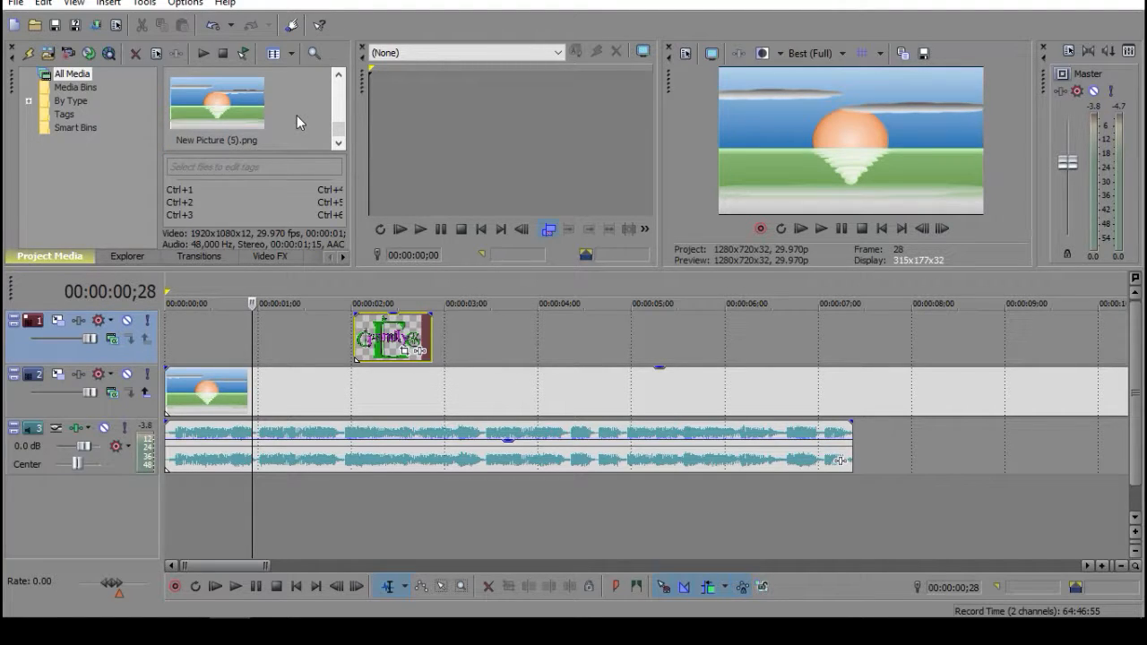
left_click_drag(229, 121, 223, 328)
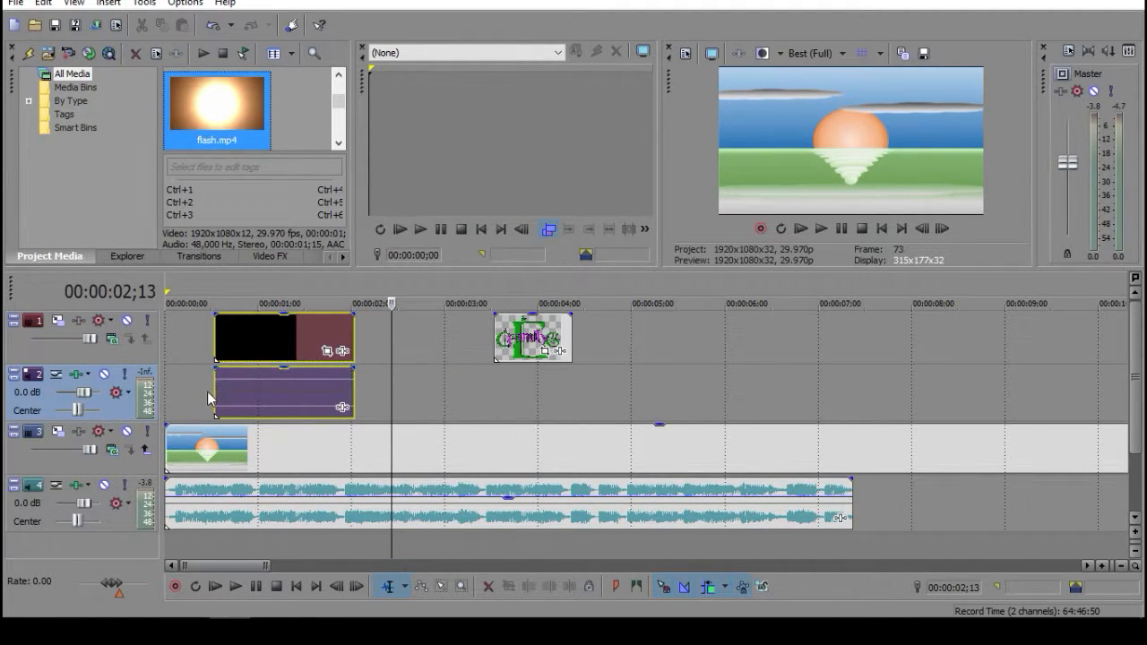
left_click(882, 230)
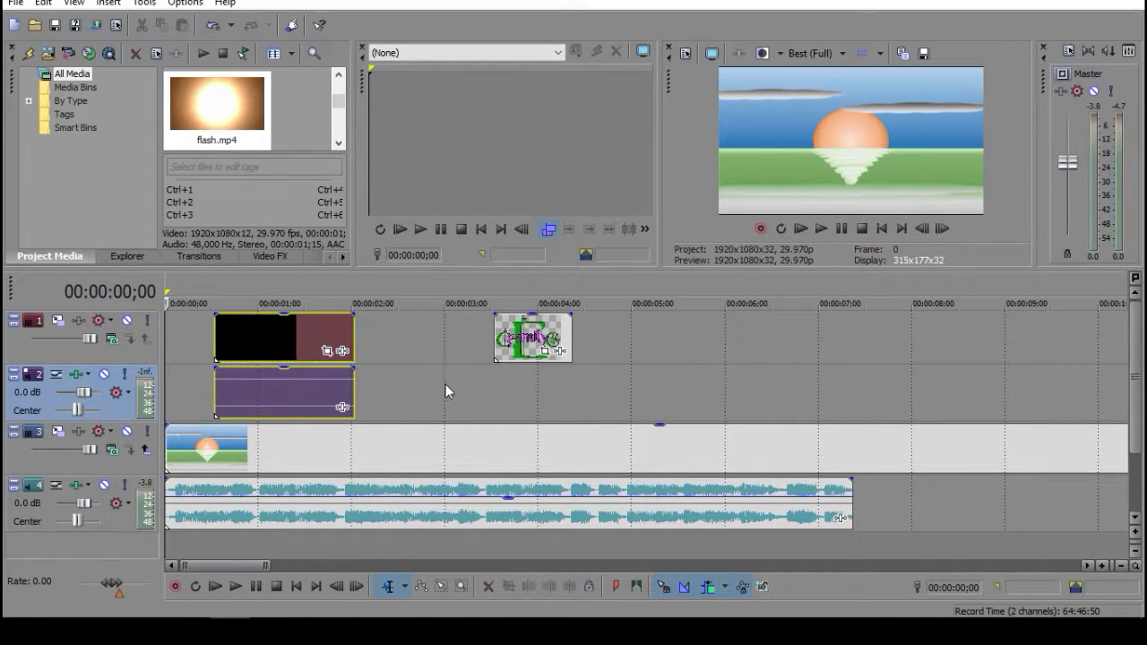
Delete the audio track that holds the flash clip's sound
left_click(284, 399)
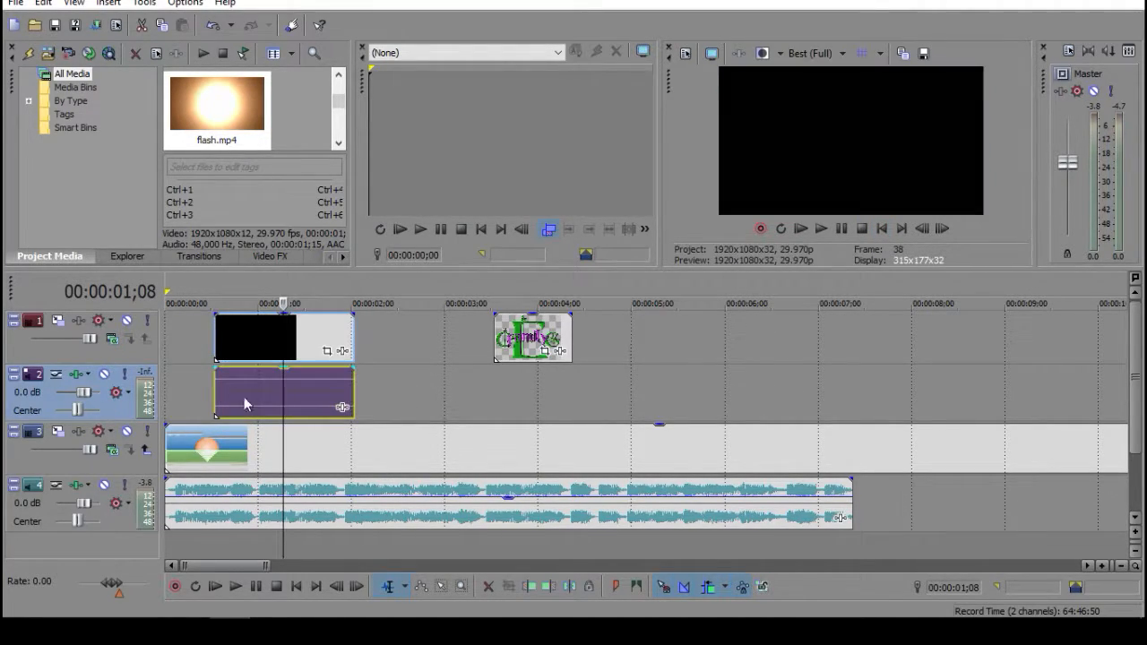
right_click(113, 415)
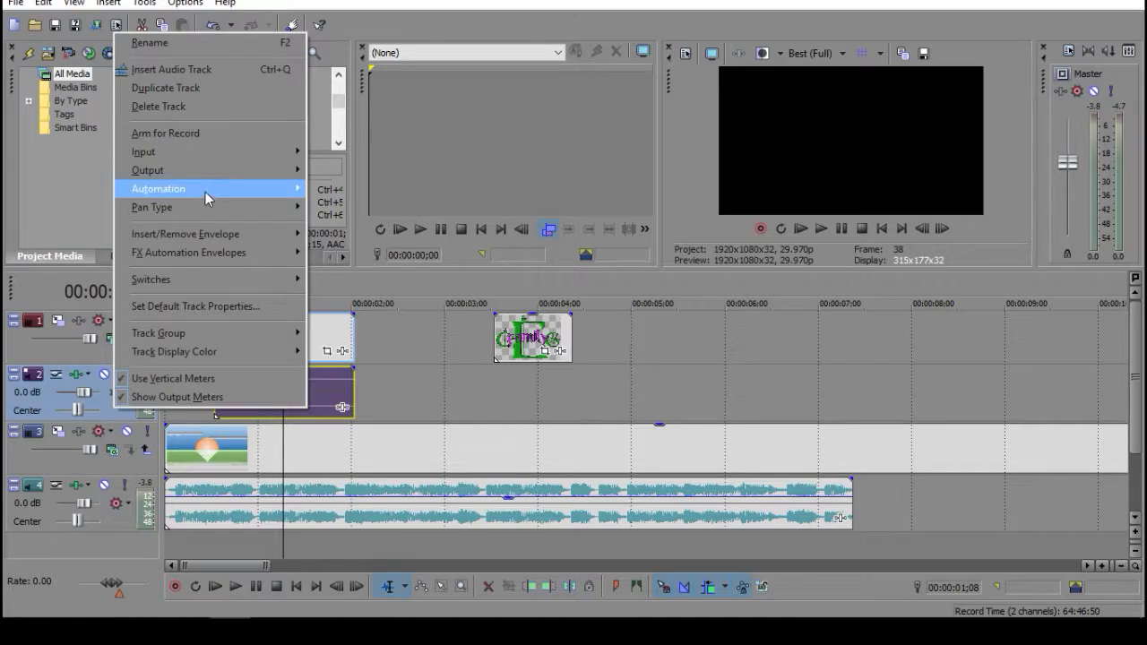
left_click(182, 105)
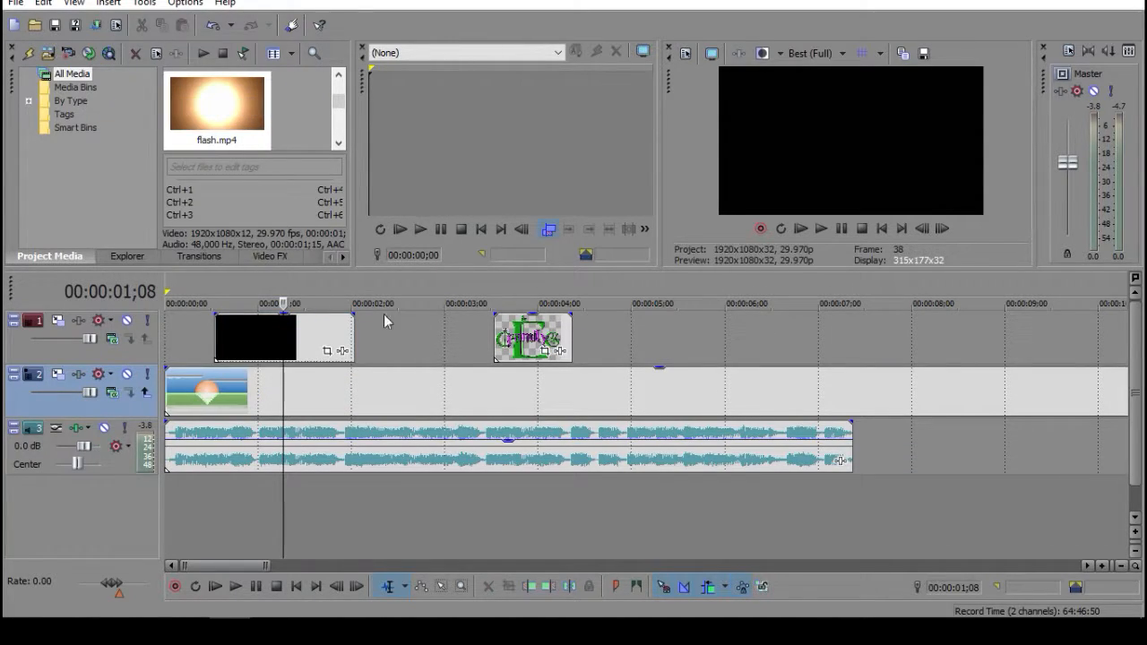
Play the project from the start past the flash clip to review its timing against the music
left_click(882, 230)
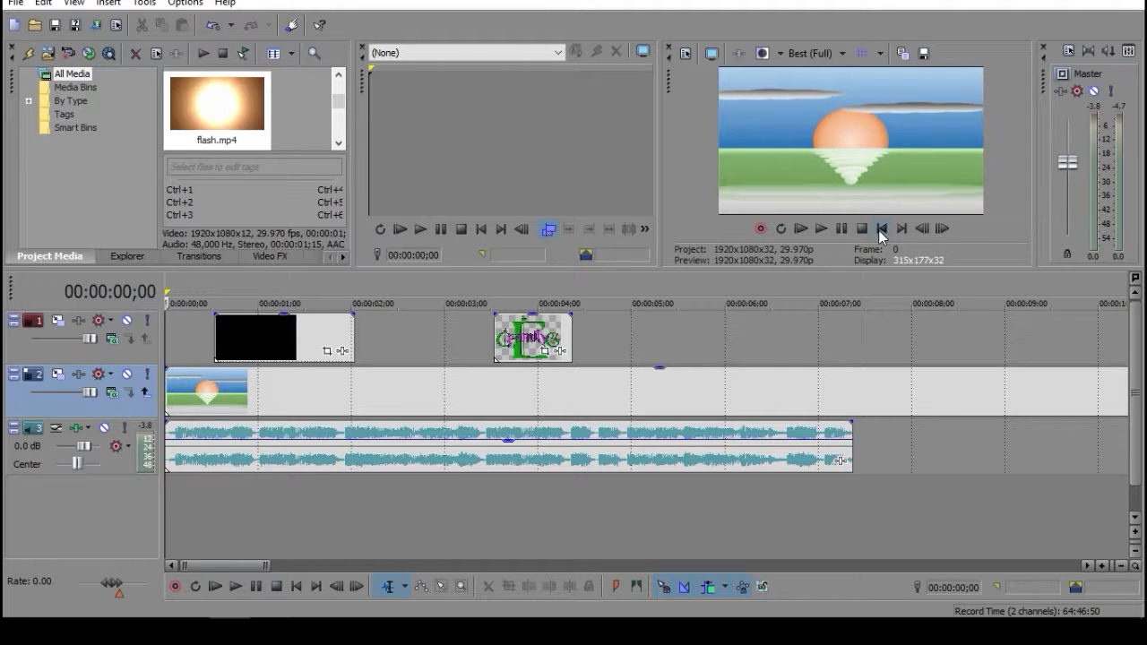
left_click(821, 230)
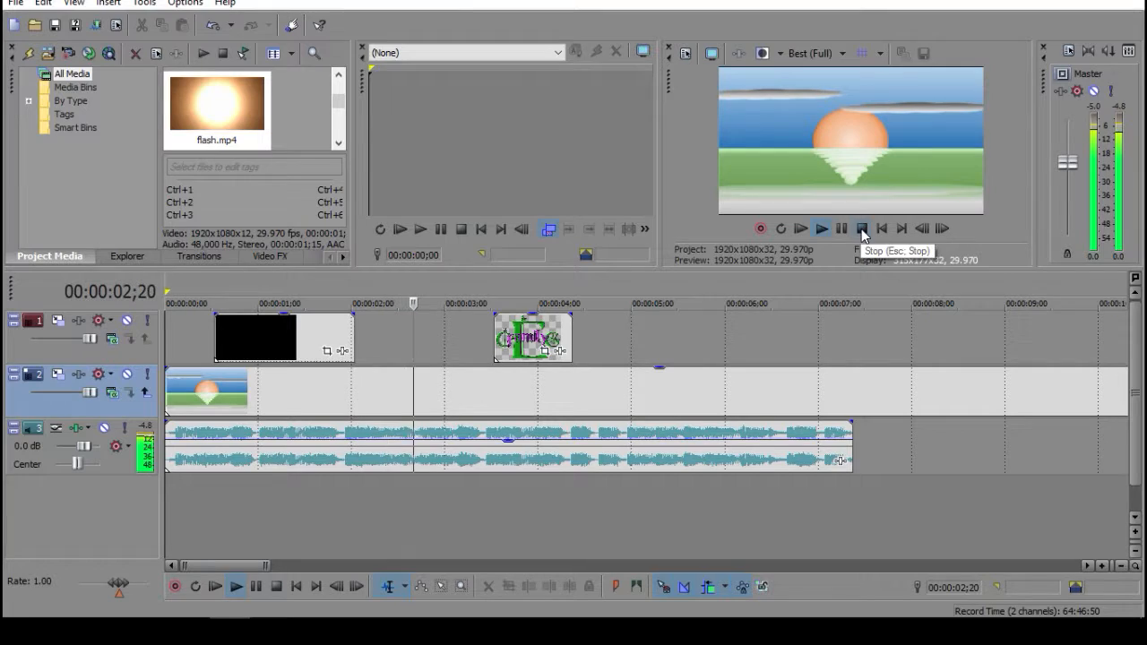
left_click(861, 229)
Trim the end of the flash clip back to about 1 second on the timeline
left_click_drag(354, 329, 335, 329)
scroll(464, 427, "up", 1)
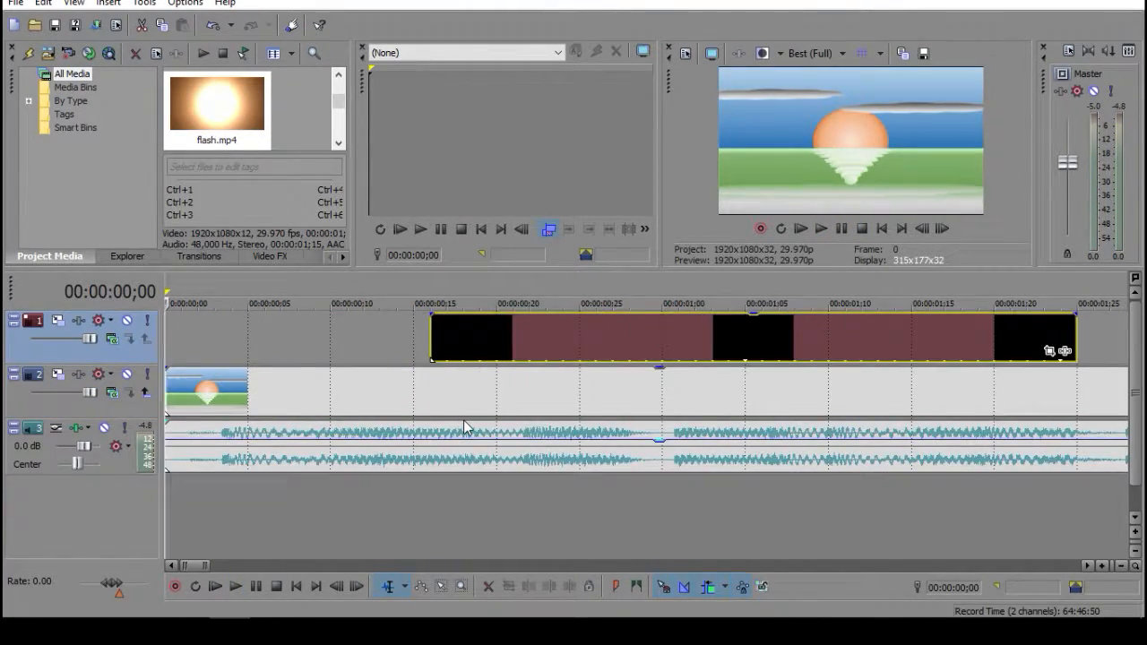
scroll(691, 543, "down", 3)
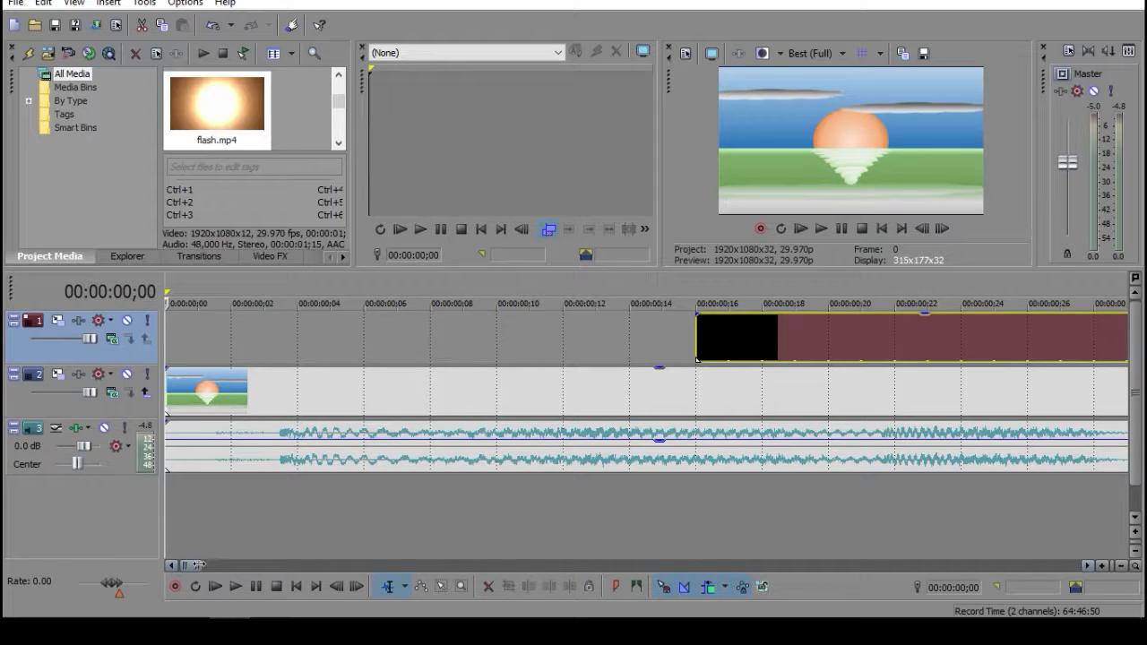
left_click_drag(194, 565, 208, 565)
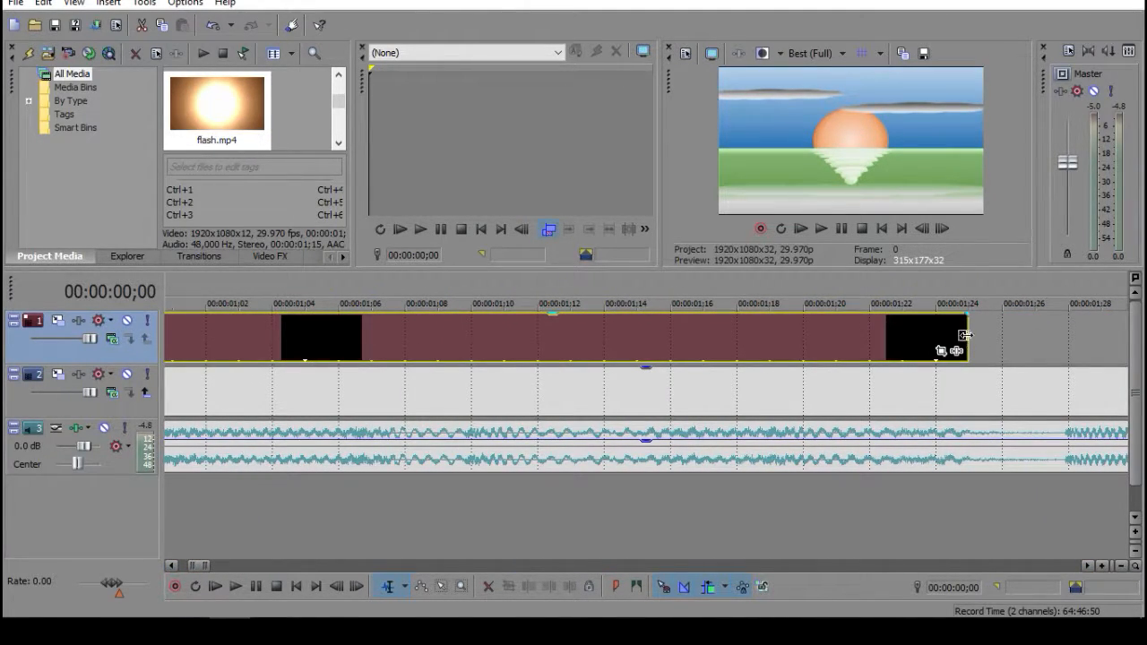
left_click_drag(965, 334, 460, 348)
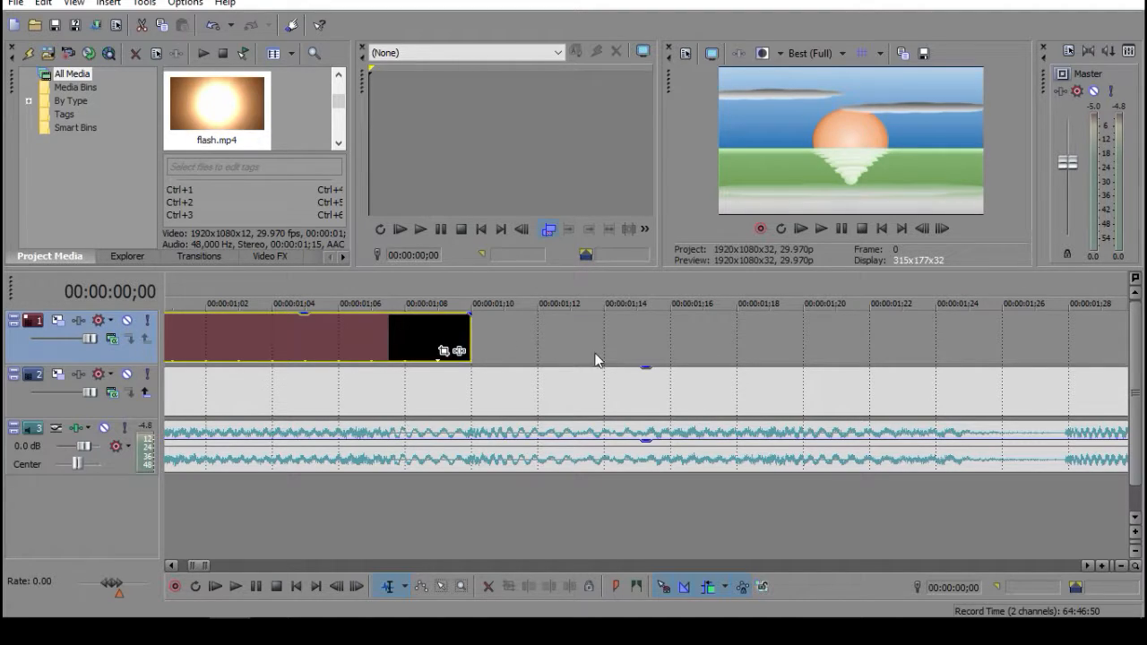
scroll(355, 530, "down", 3)
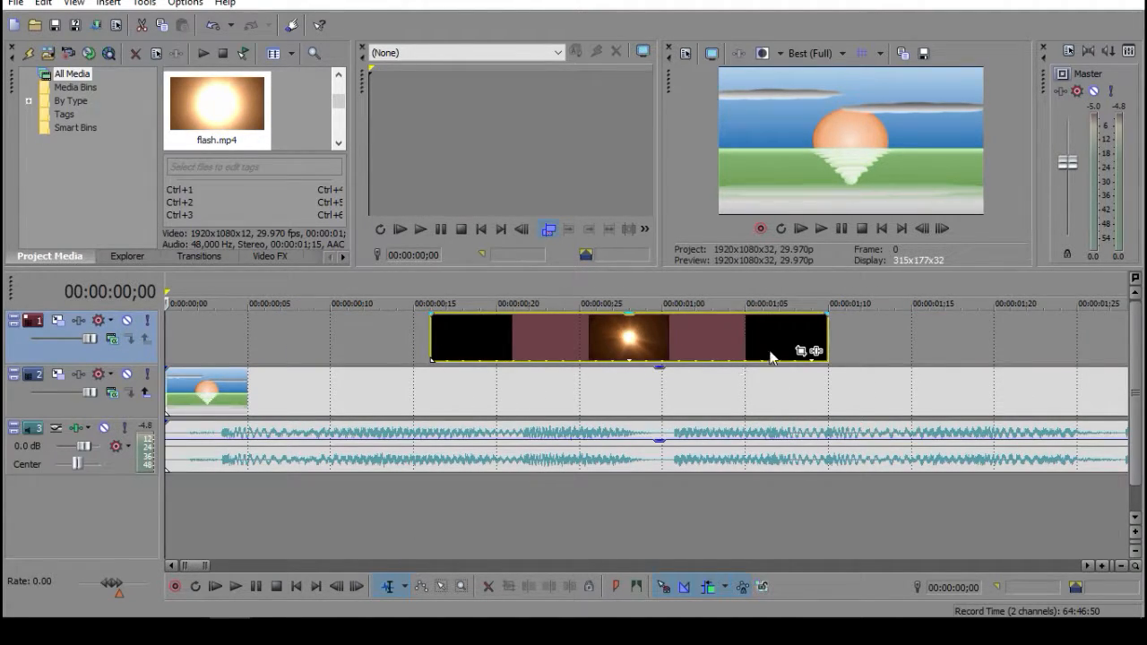
left_click_drag(826, 332, 659, 329)
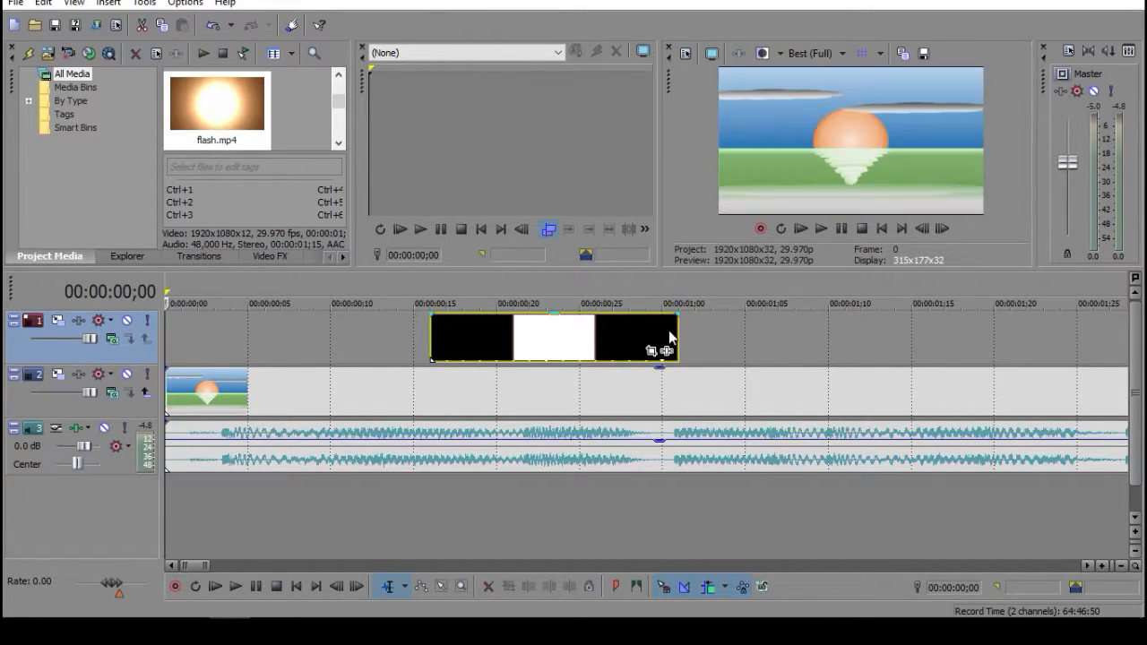
scroll(668, 329, "up", 2)
scroll(668, 330, "up", 2)
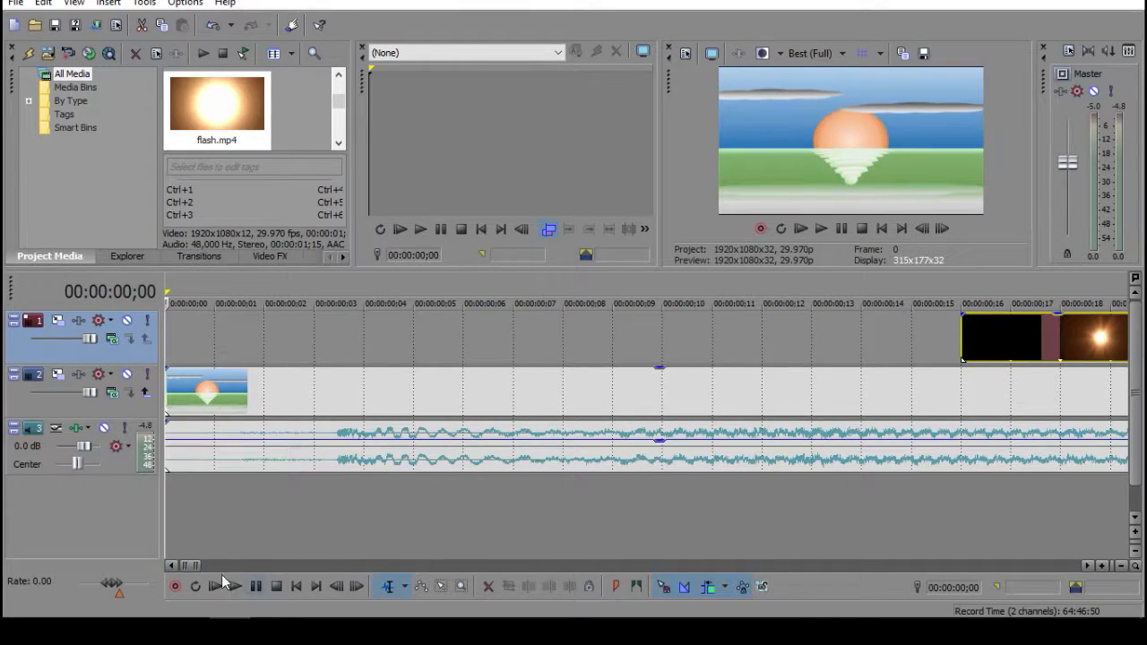
left_click_drag(194, 562, 197, 563)
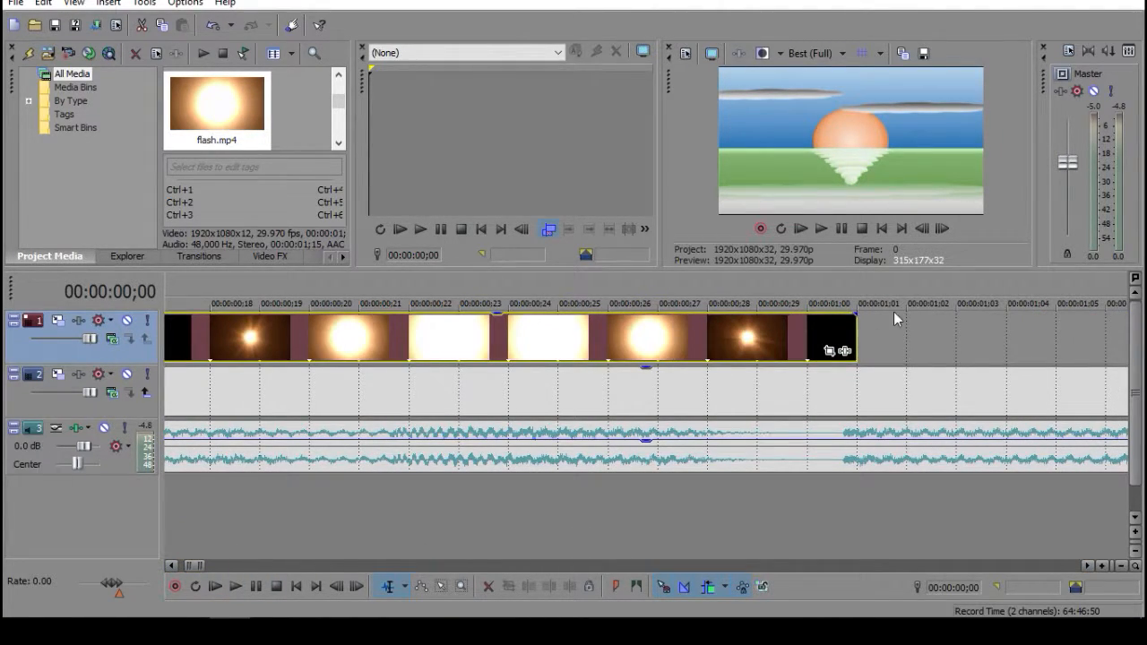
Trim the flash clip's end to 00:00:01;00 and adjust its start to about 00:00:00;16
left_click_drag(853, 338, 806, 341)
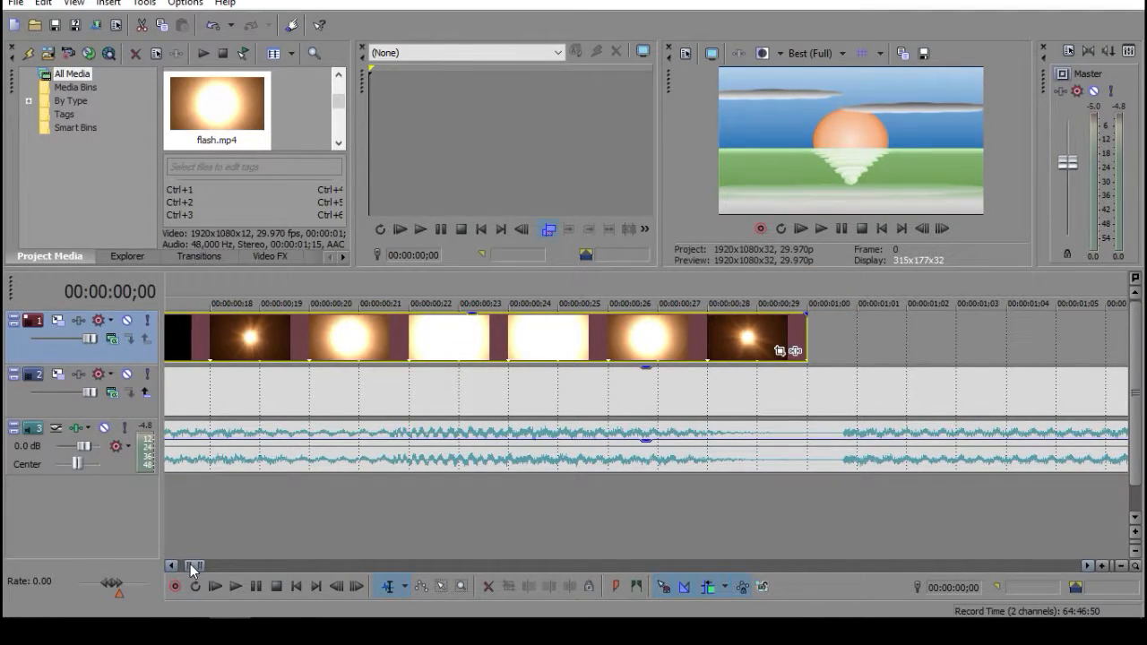
left_click_drag(190, 565, 187, 564)
left_click_drag(618, 333, 663, 338)
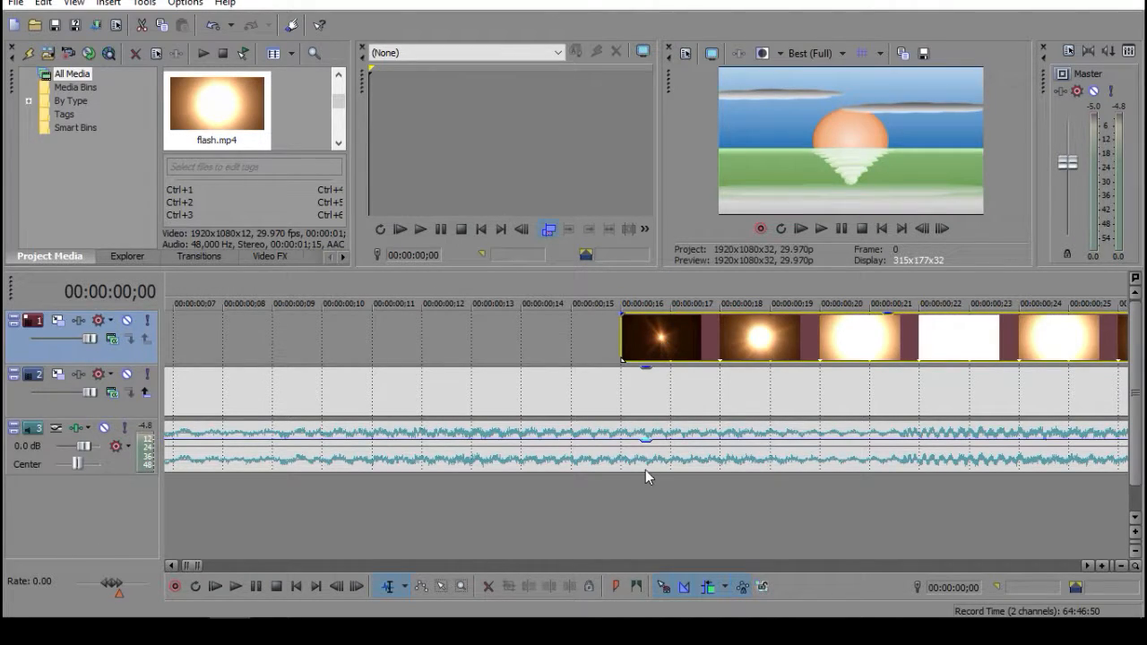
Move the logo clip back to about 00:00:00;25 so it overlaps the end of the flash clip by four frames
scroll(645, 470, "down", 5)
left_click_drag(842, 345, 460, 333)
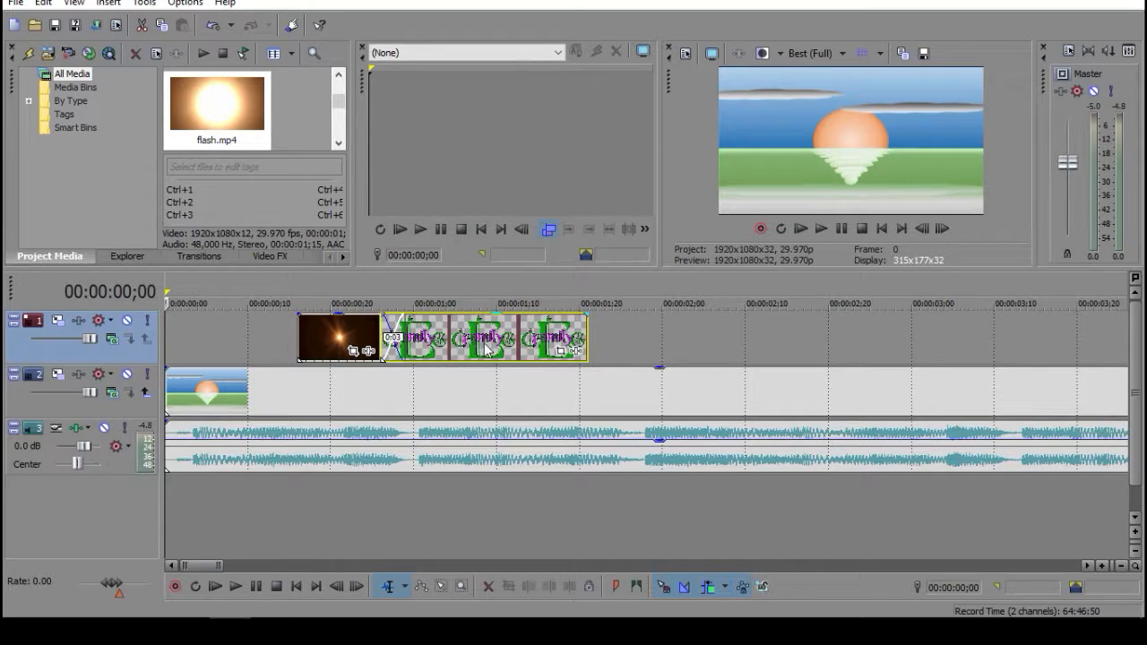
left_click_drag(484, 348, 476, 341)
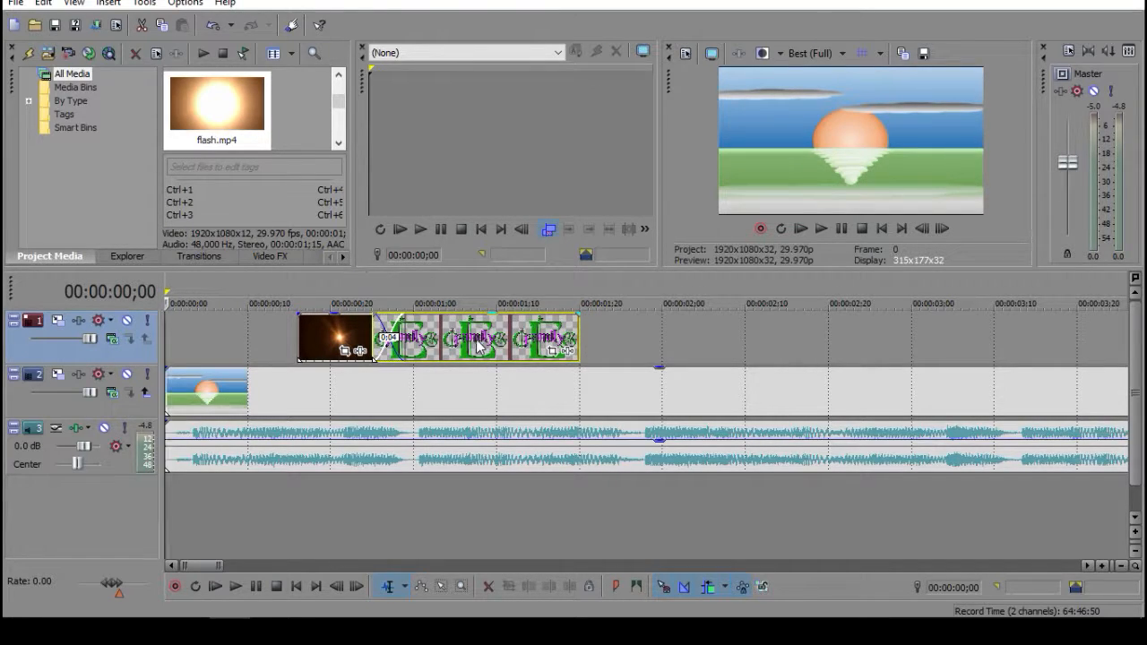
Play the project from the start twice to review the flash-to-logo transition against the music
left_click(821, 229)
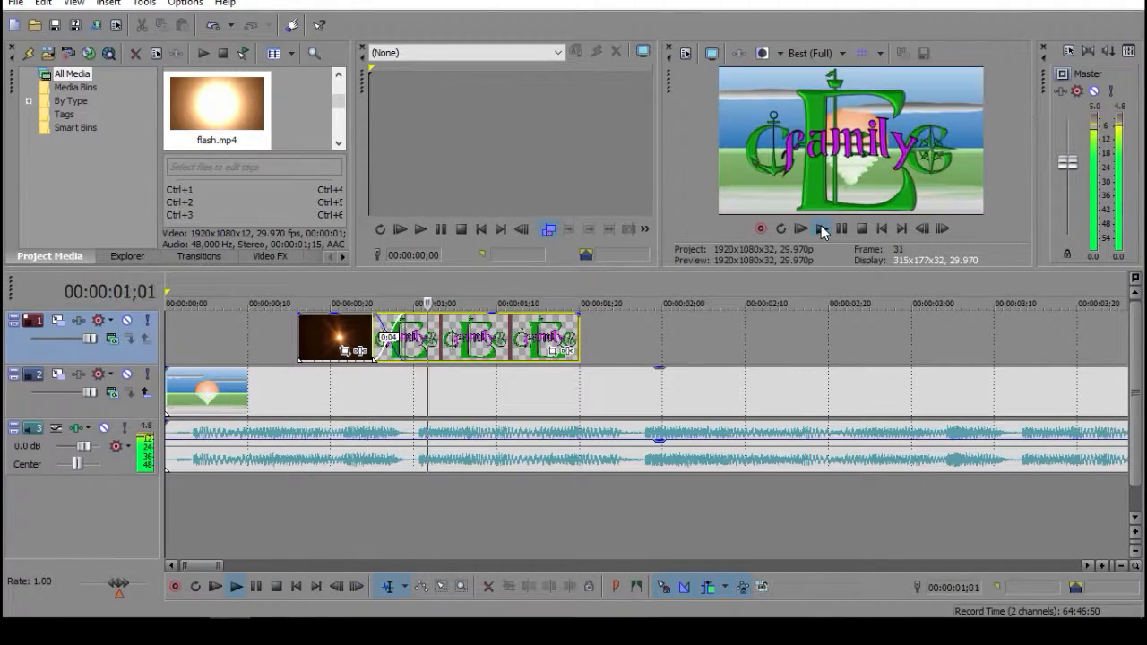
left_click(861, 229)
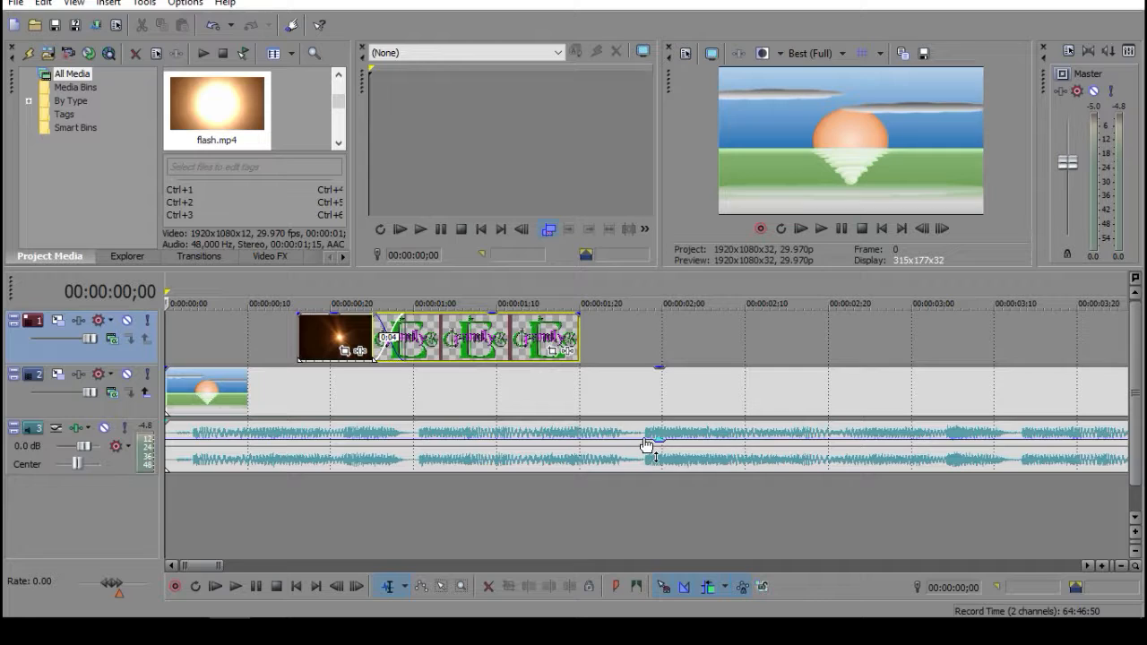
mouse_move(647, 441)
left_click(820, 230)
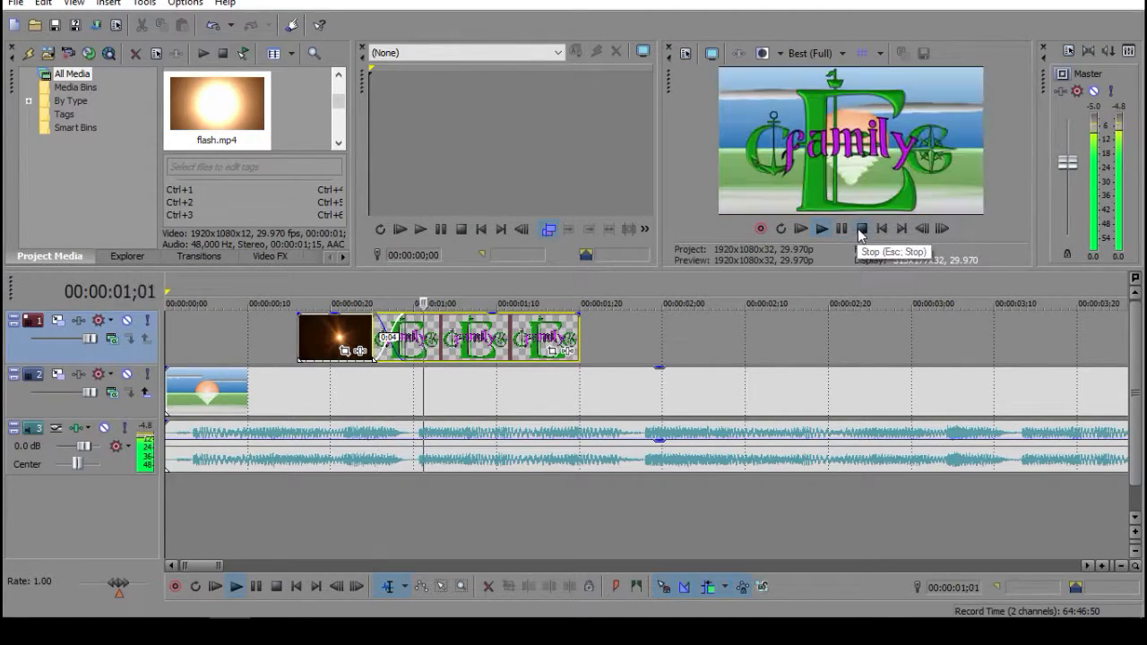
left_click(861, 230)
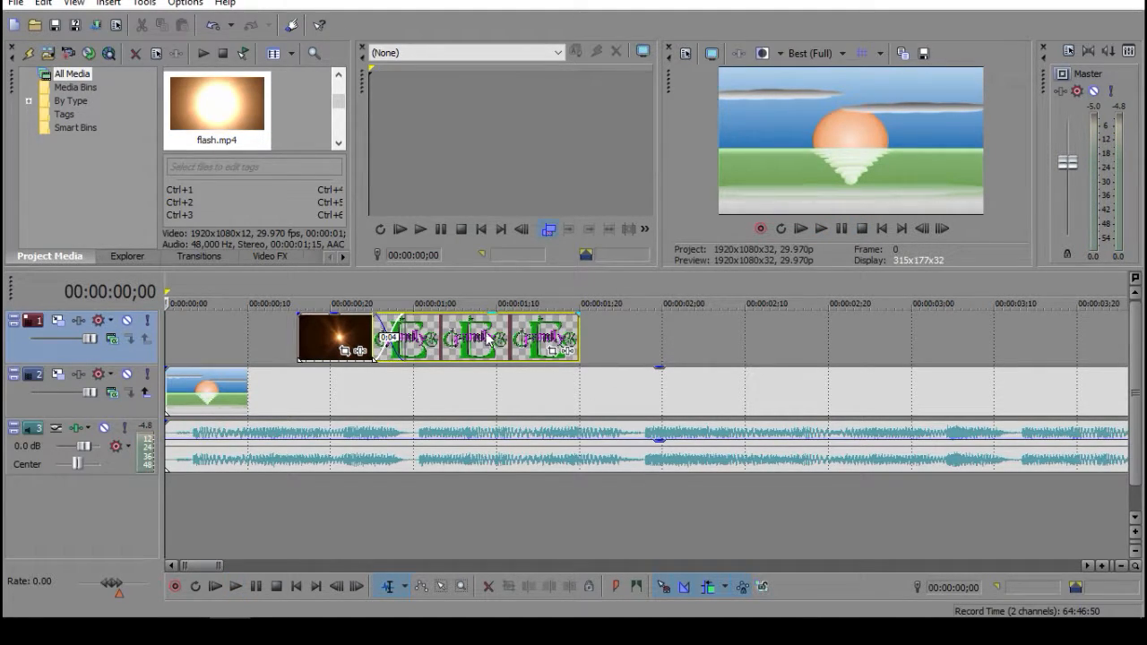
Move the flash clip to about 00:00:01;15 and the logo clip to about 00:00:01;26, overlapping them by two frames
left_click_drag(493, 334, 731, 369)
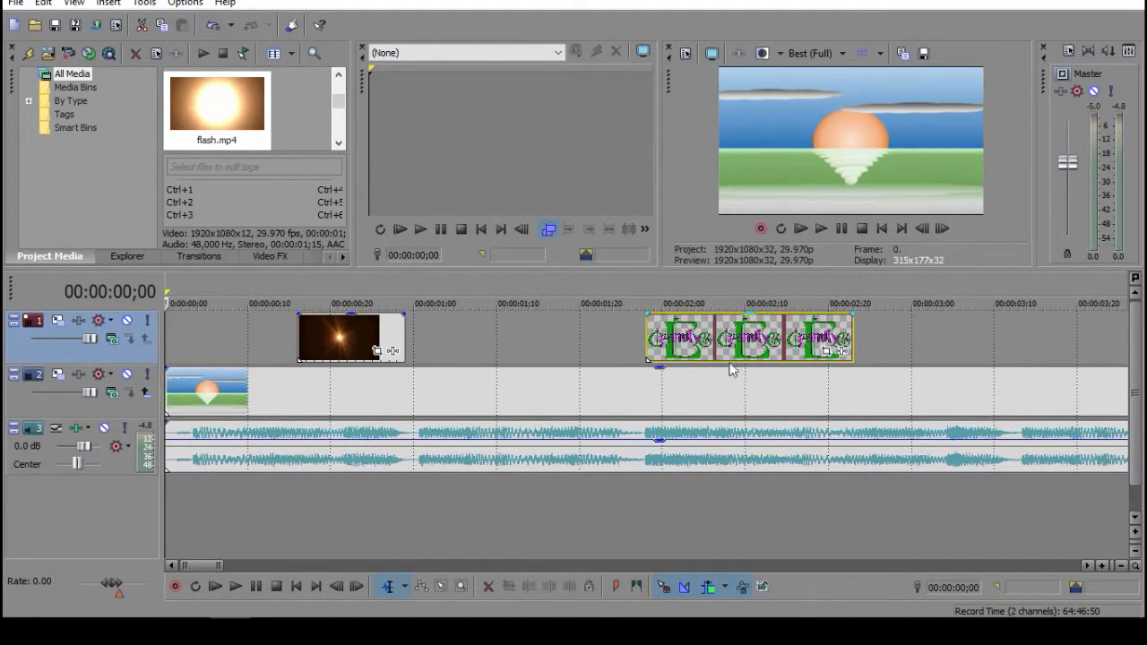
left_click_drag(336, 326, 594, 368)
left_click(643, 499)
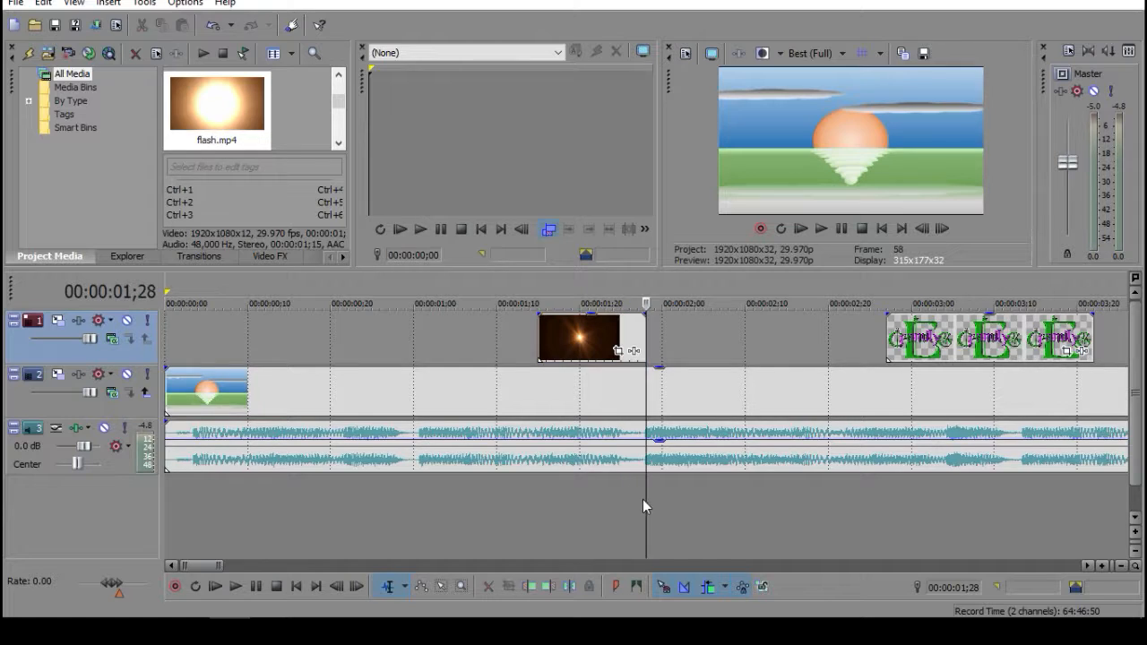
left_click_drag(959, 358, 727, 362)
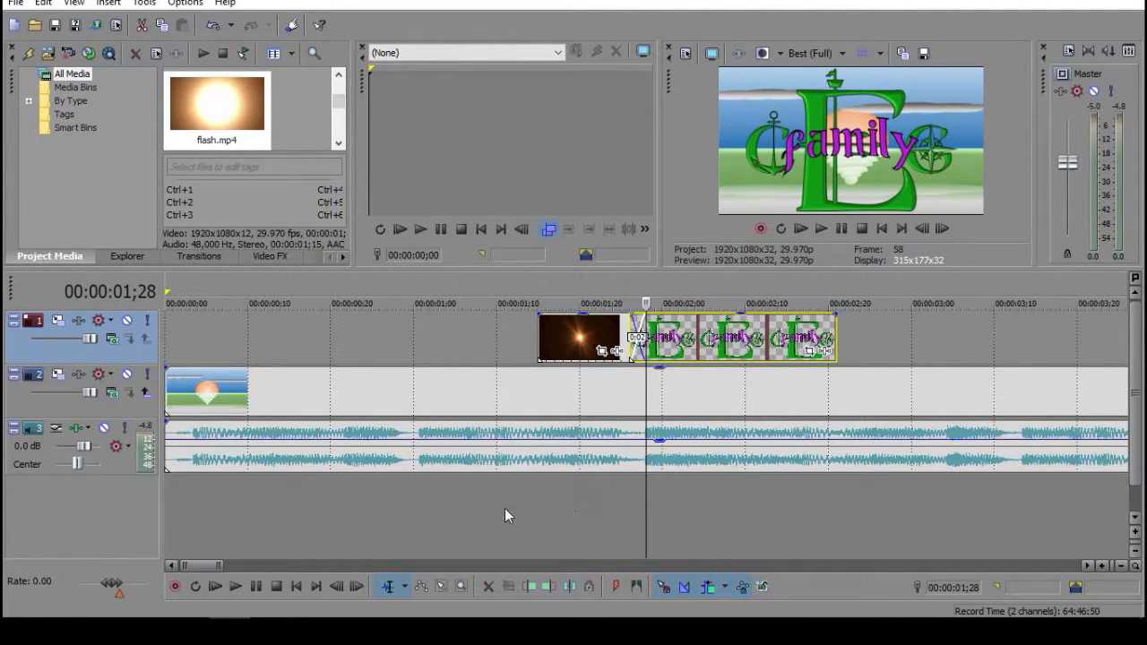
Play the project from the start past 2 seconds to check the new flash and logo timing
left_click(882, 228)
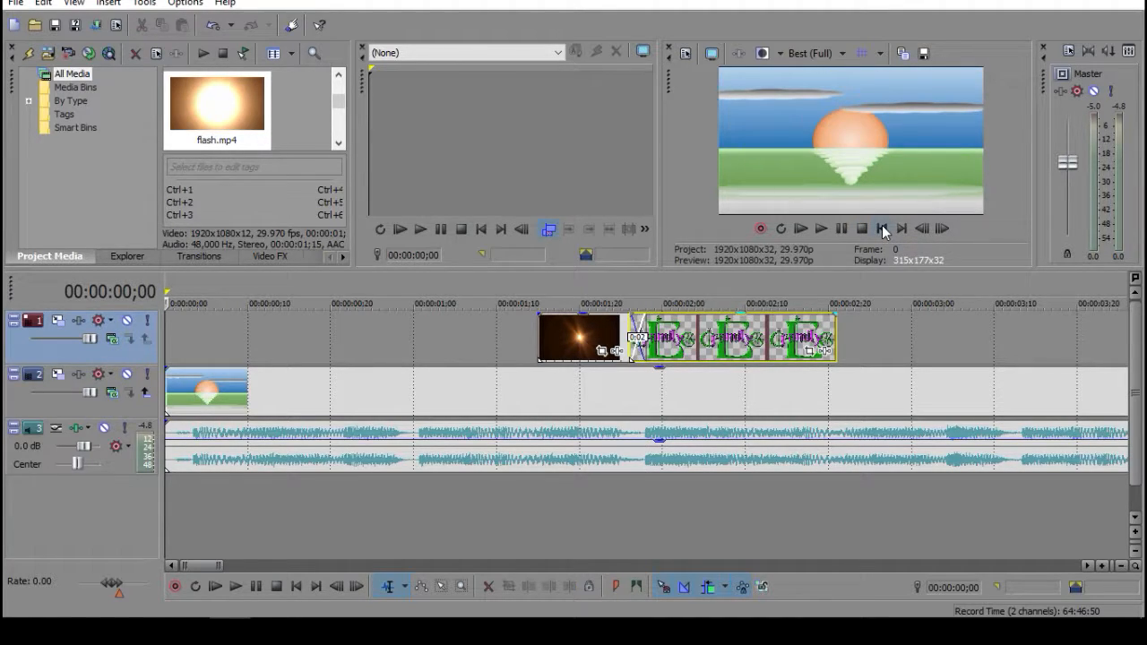
left_click(820, 229)
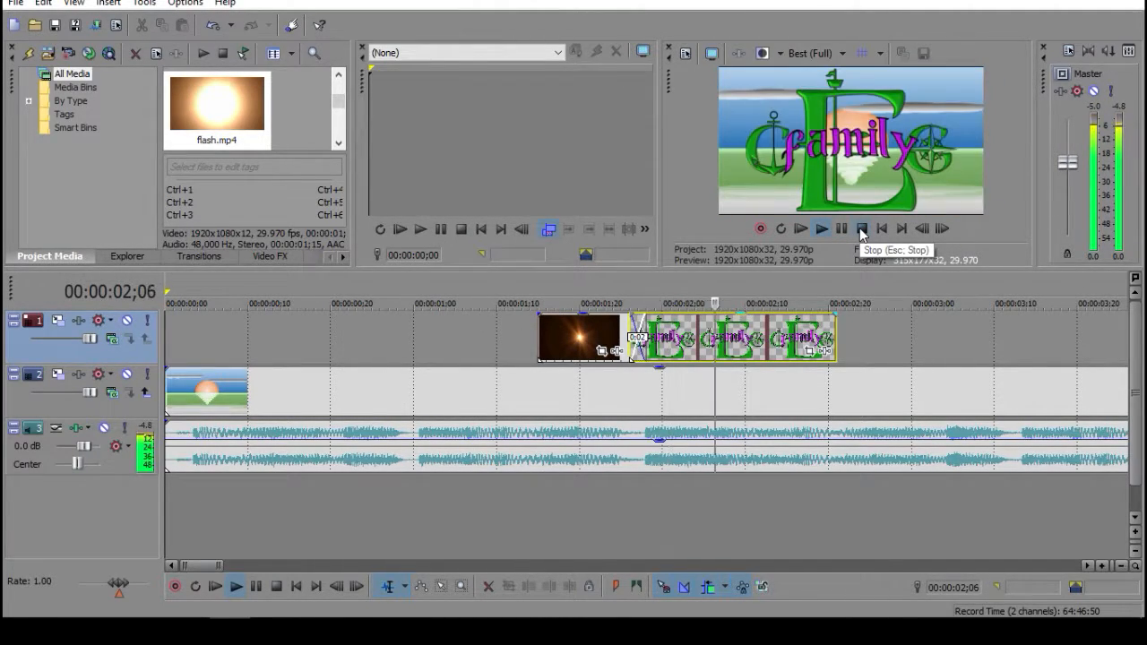
left_click(861, 229)
Shift the flash clip to about 00:00:01;18 and the logo clip to about 00:00:01;29, keeping a two-frame overlap
left_click_drag(639, 341, 733, 340)
left_click_drag(609, 350, 632, 349)
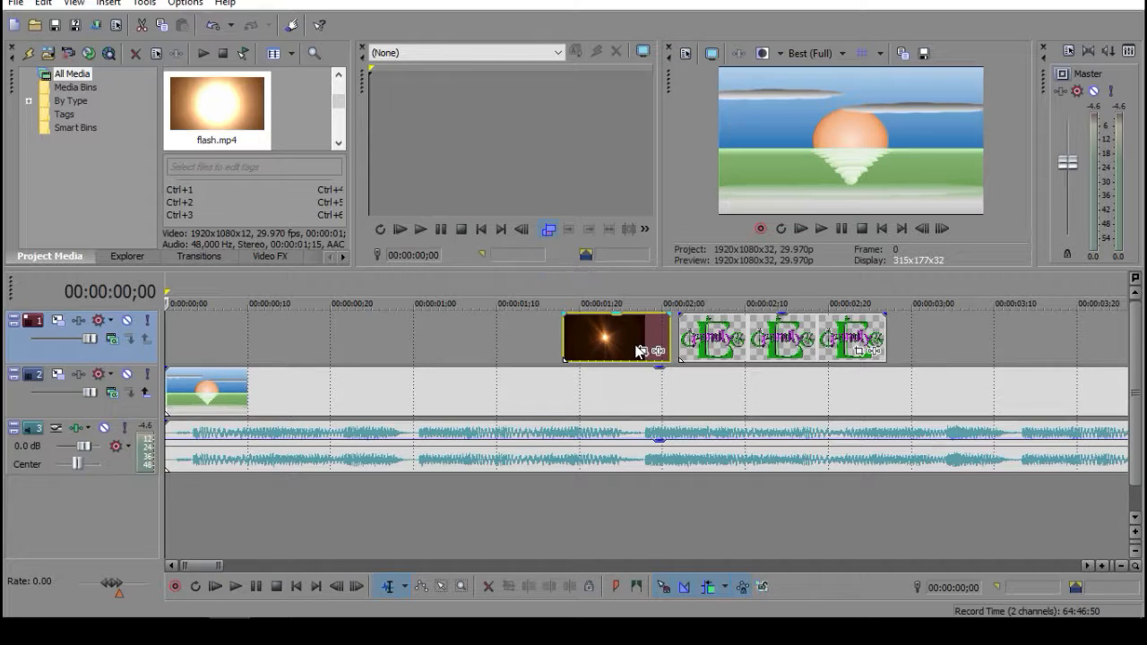
left_click_drag(757, 341, 745, 343)
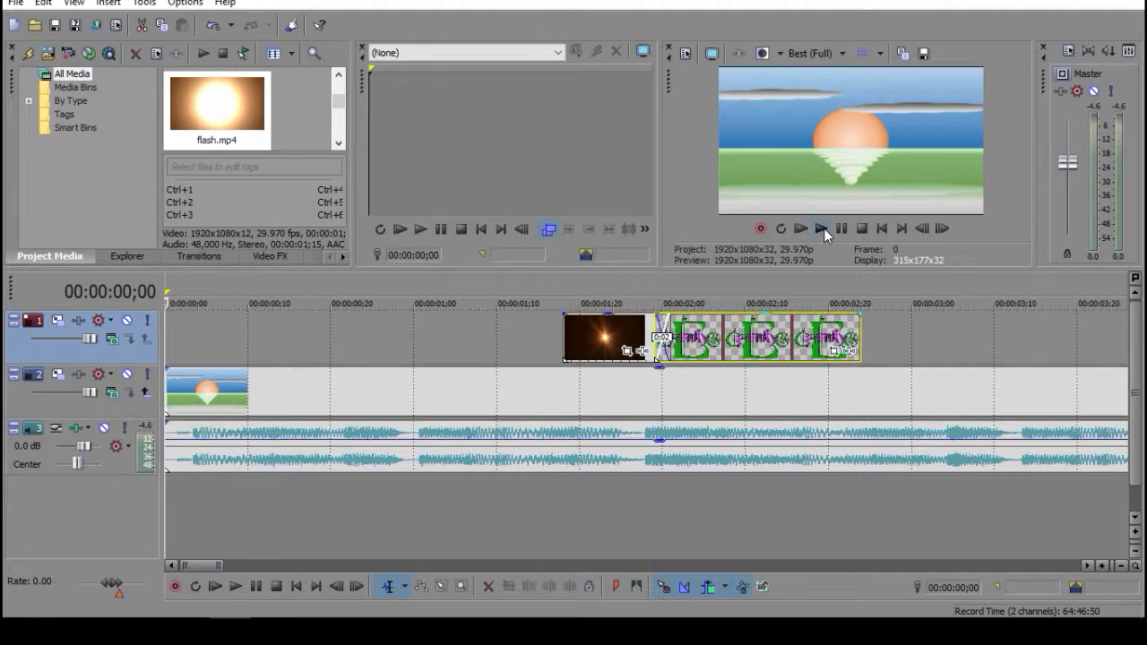
Play back the transition and shift both clips together so the flash starts at about 00:00:01;22
left_click(821, 229)
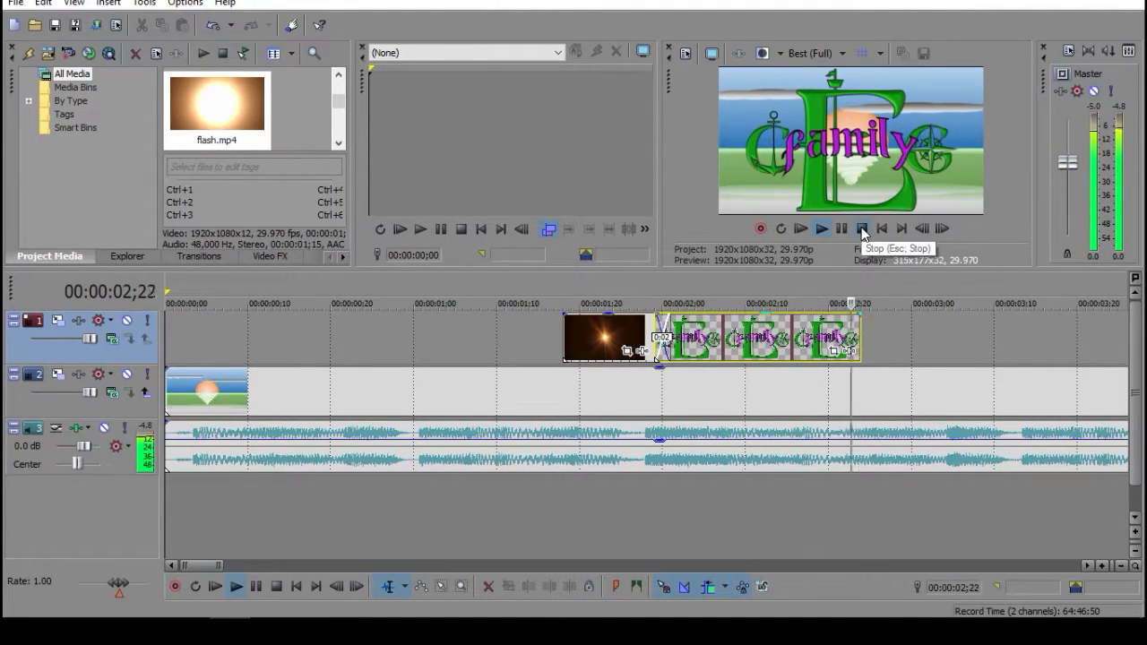
left_click(861, 229)
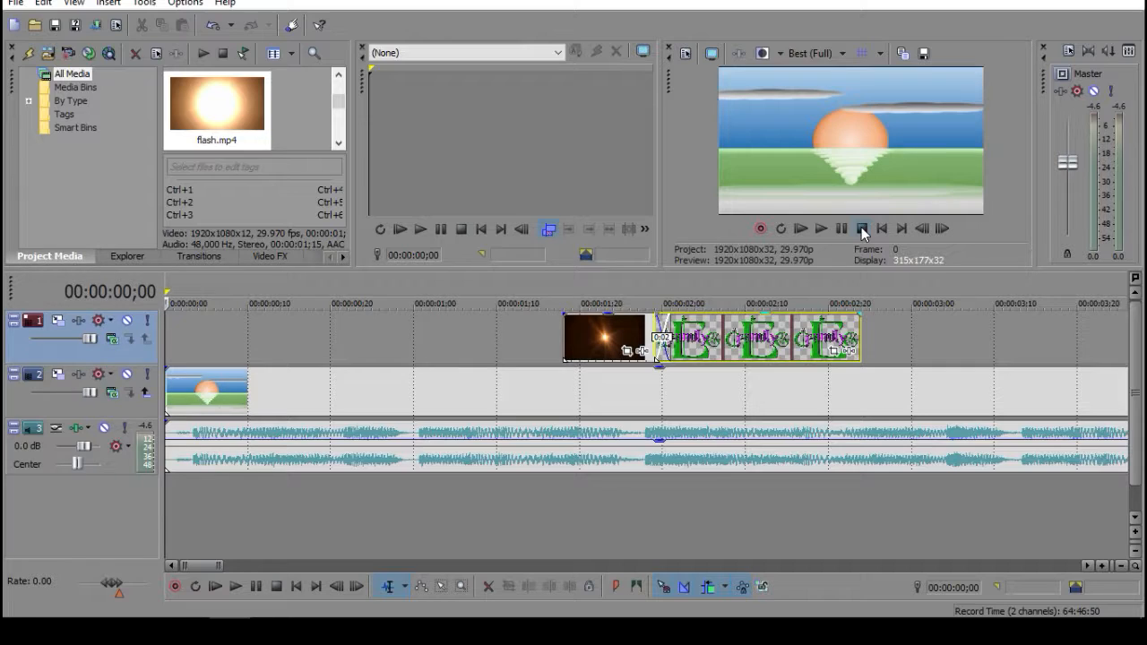
left_click_drag(812, 343, 845, 343)
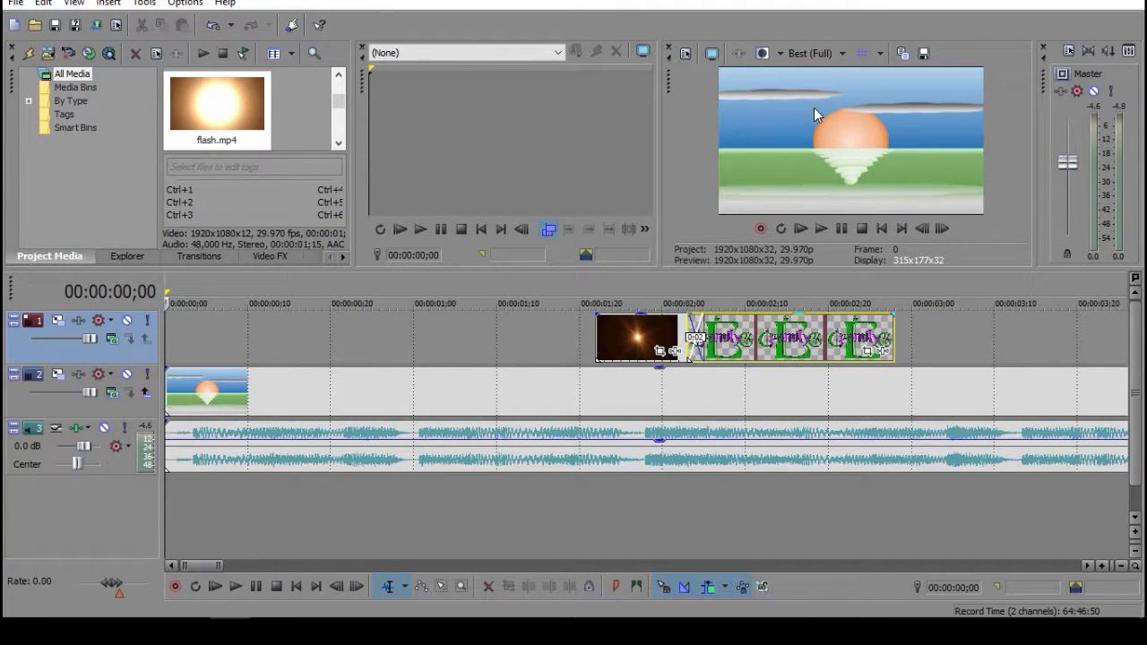
Open Event Pan/Crop for the logo clip and resize its crop frame to about 603 by 419
left_click(867, 351)
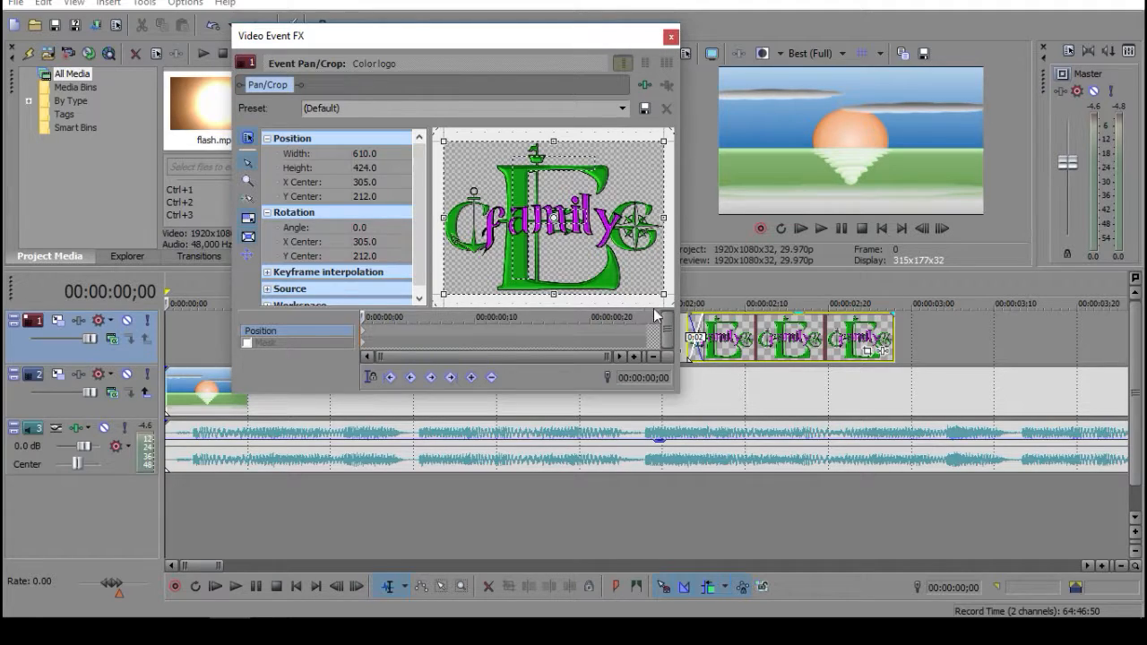
mouse_move(663, 294)
left_mouse_down()
mouse_move(672, 302)
mouse_move(659, 279)
mouse_move(671, 290)
left_mouse_up()
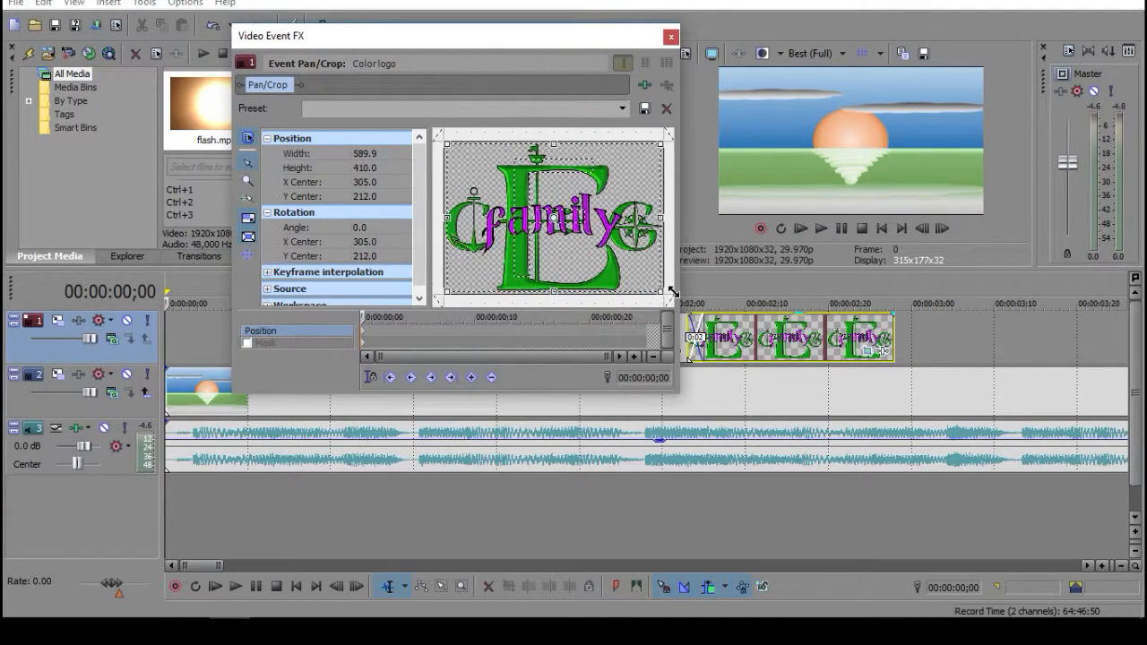
scroll(596, 244, "down", 4)
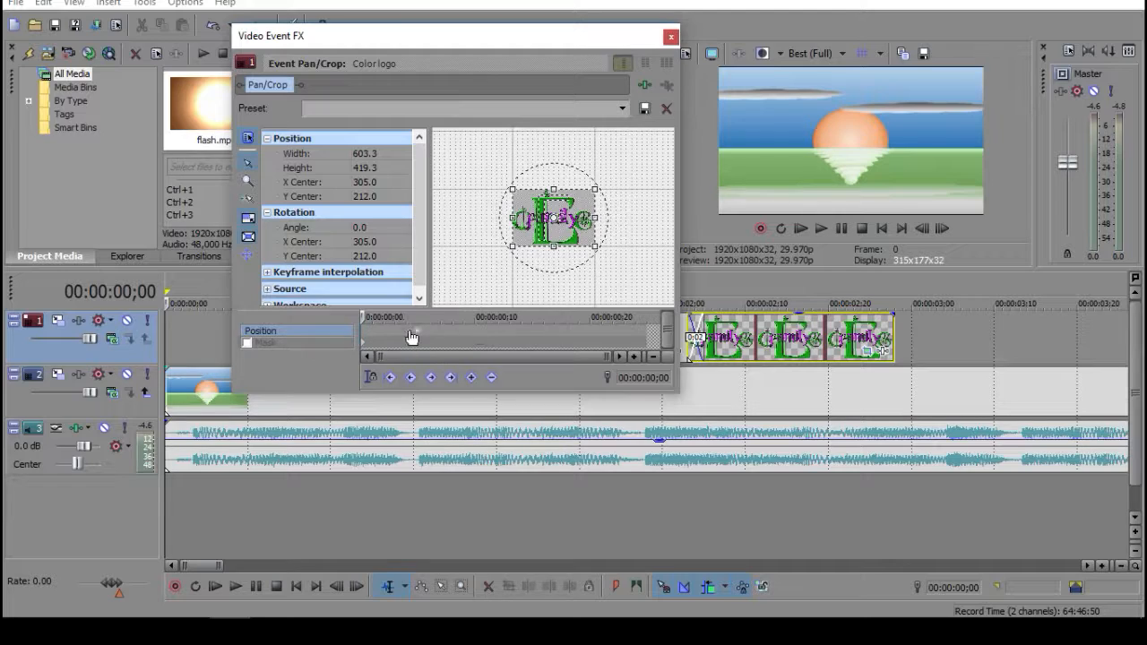
Copy the logo's starting position keyframe and place the pasted copy at about frame 3 of the clip
right_click(364, 334)
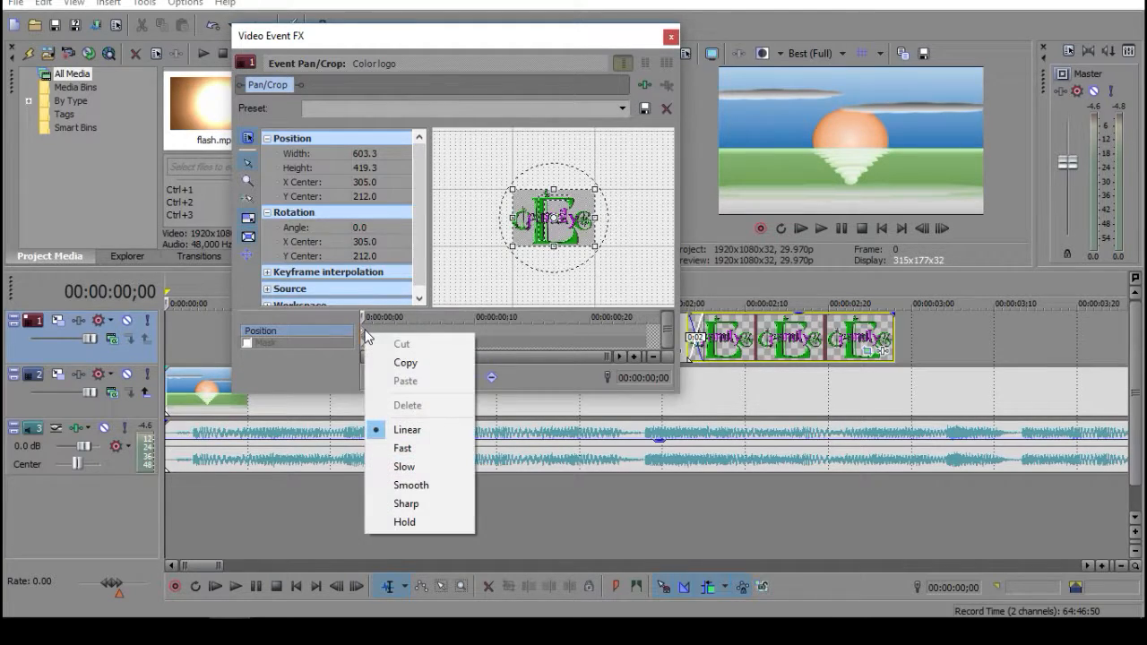
left_click(405, 362)
left_click(457, 332)
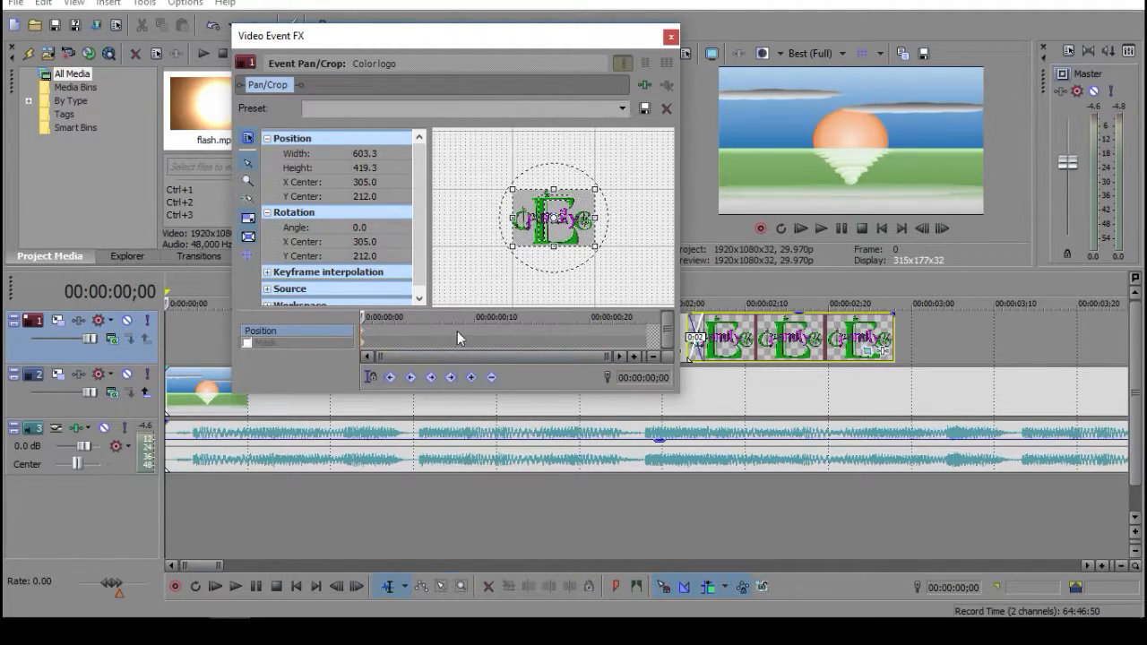
right_click(458, 331)
left_click(499, 380)
left_click_drag(463, 333, 402, 341)
At frame 9, enlarge the crop frame to about 3,357 by 2,333 centred near -1,041, -714, shrinking the logo into the picture's lower-right corner
mouse_move(595, 248)
left_mouse_down()
mouse_move(627, 272)
mouse_move(594, 249)
left_mouse_up()
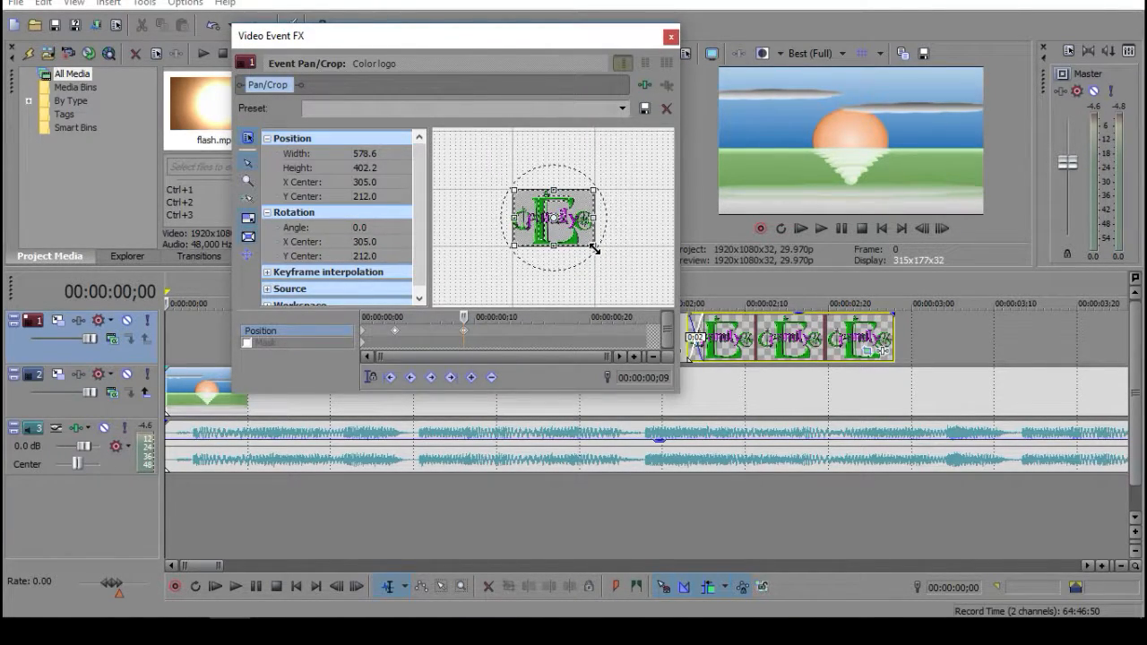
left_click(744, 520)
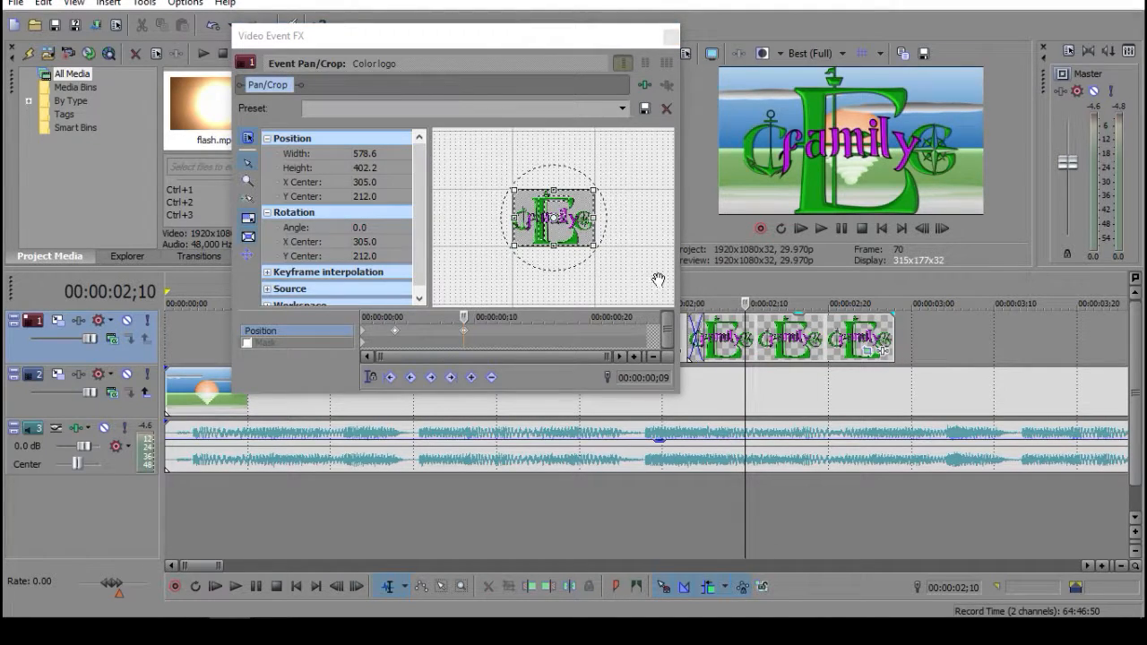
left_click_drag(594, 246, 677, 321)
left_click_drag(635, 284, 550, 227)
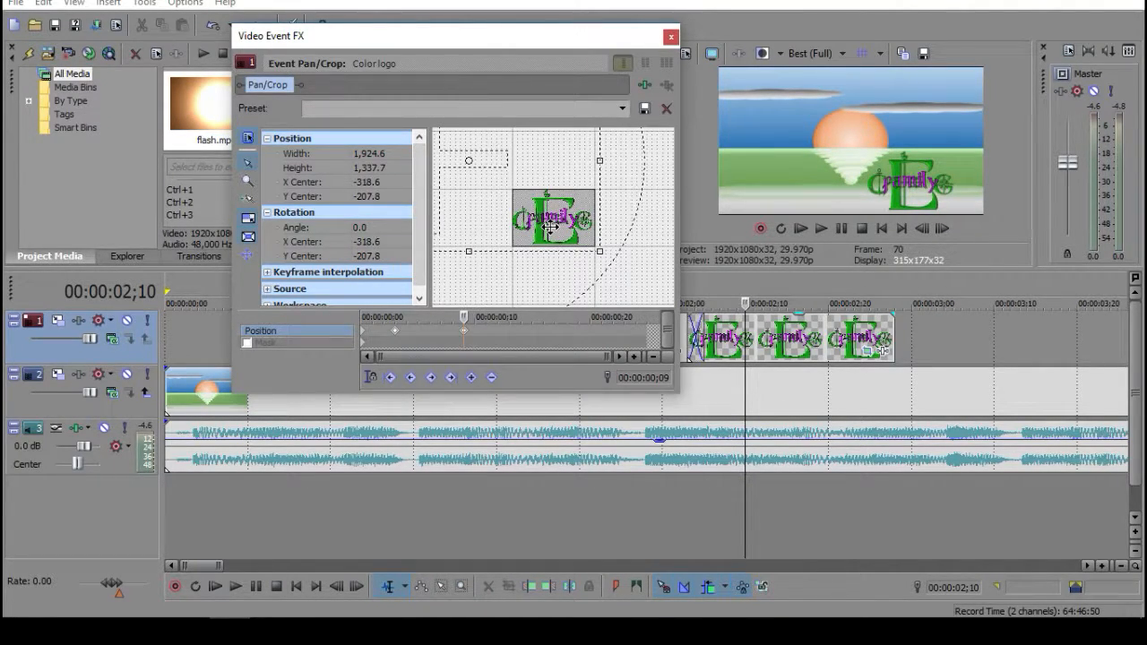
left_click_drag(599, 252, 682, 338)
left_click_drag(637, 296, 537, 229)
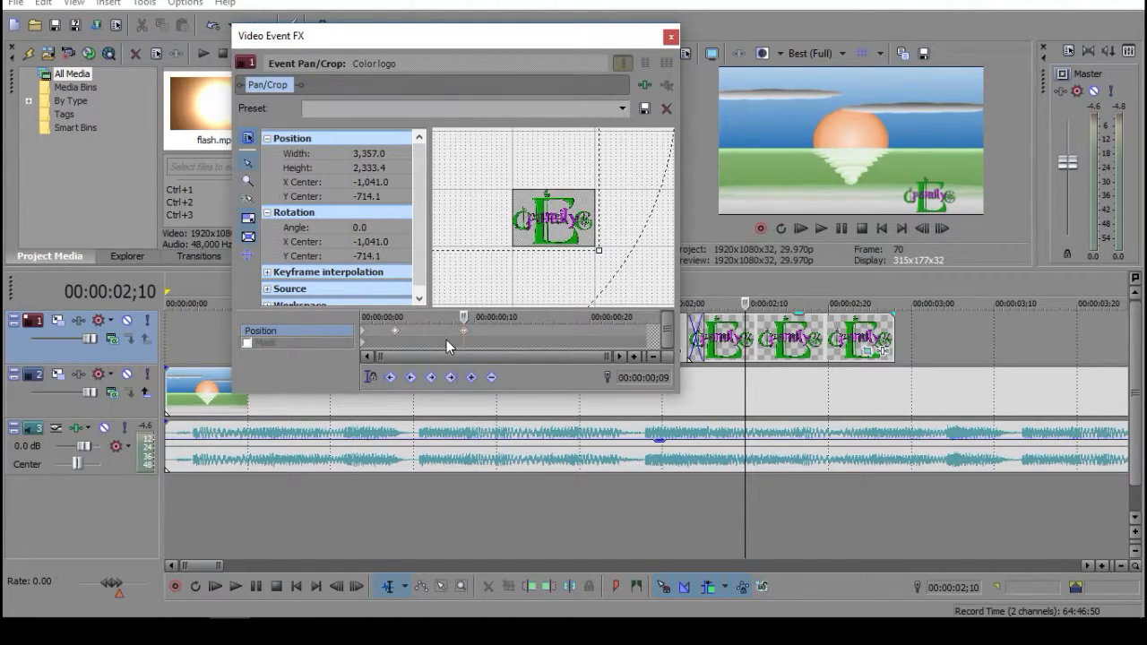
left_click(671, 37)
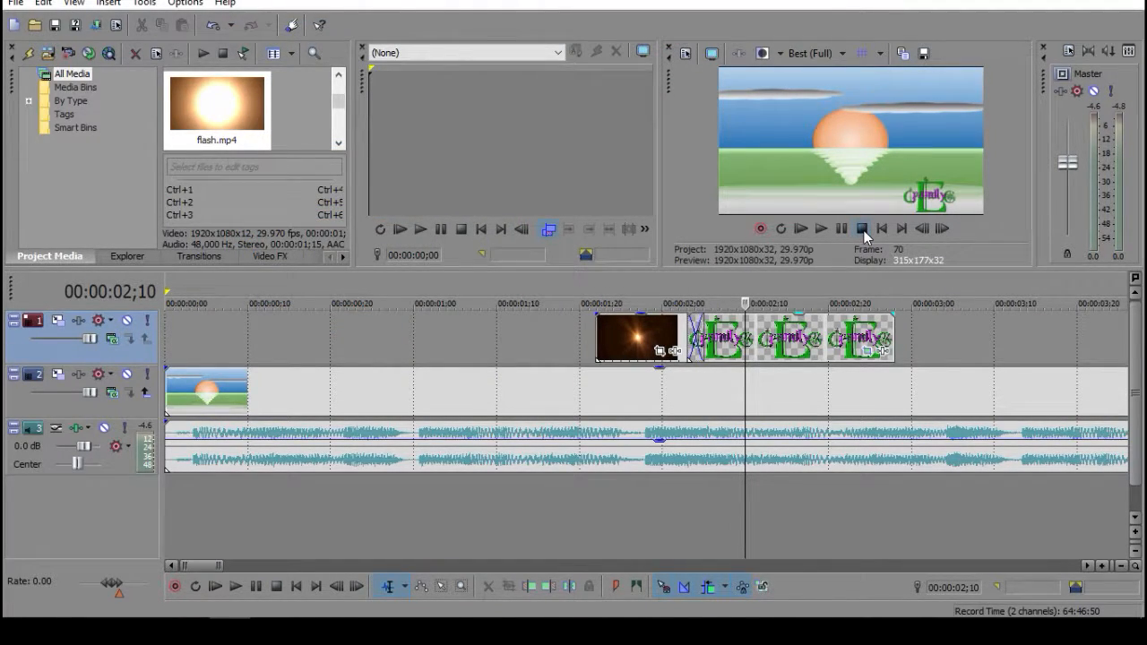
Play the project from the start several times to review the logo's shrinking animation against the music
left_click(881, 229)
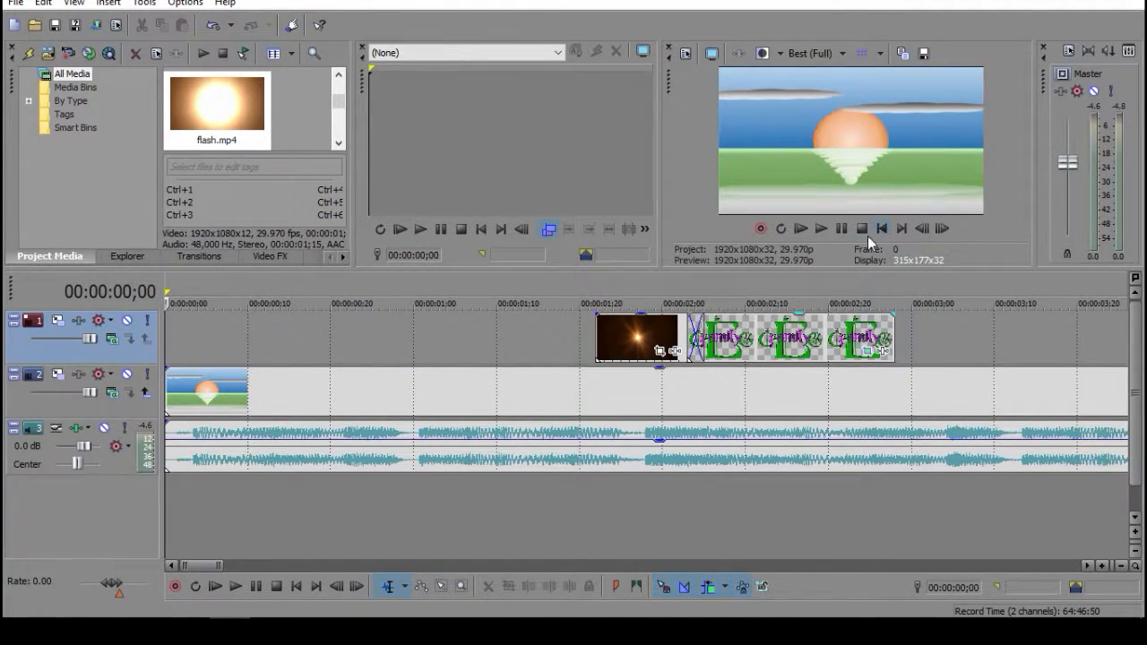
left_click(821, 231)
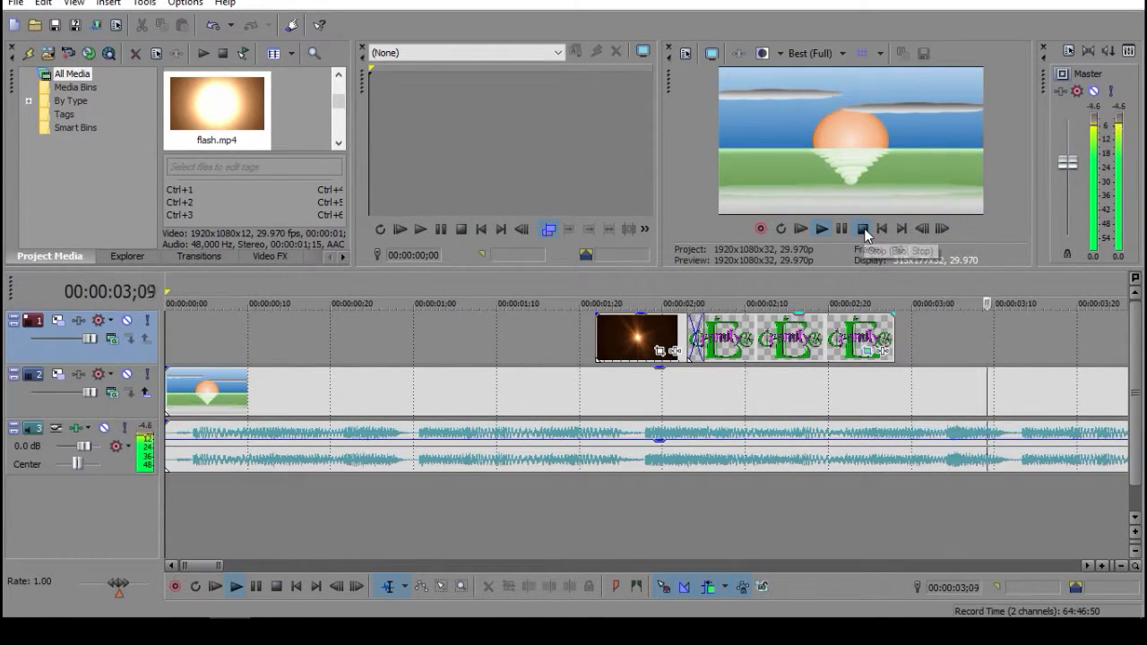
left_click(861, 229)
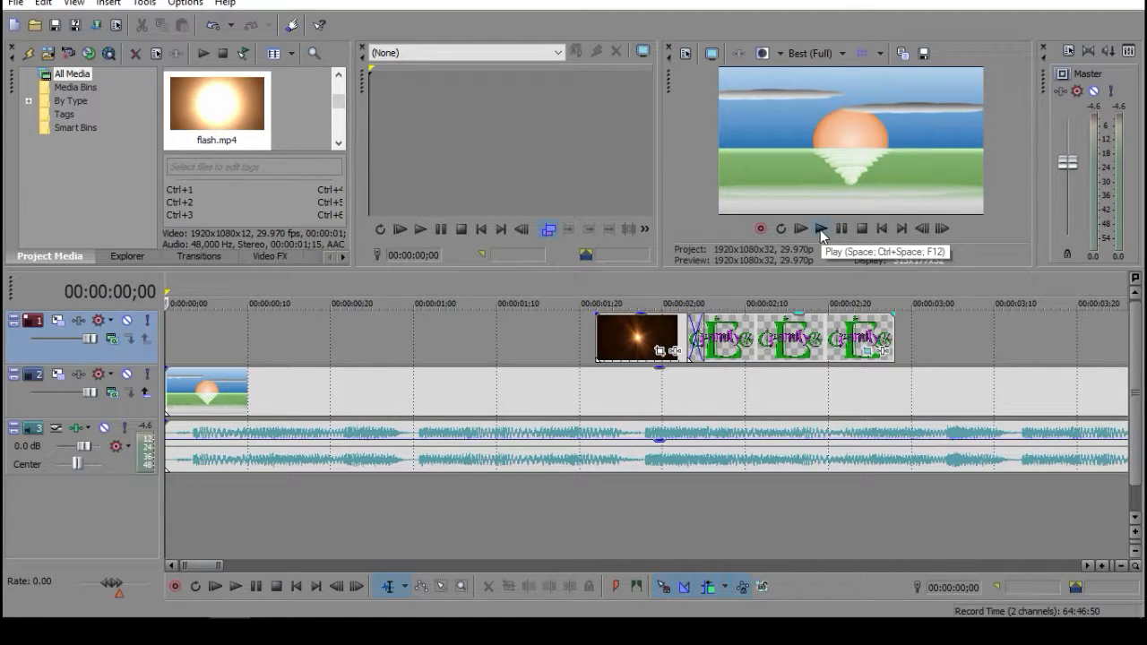
left_click(820, 230)
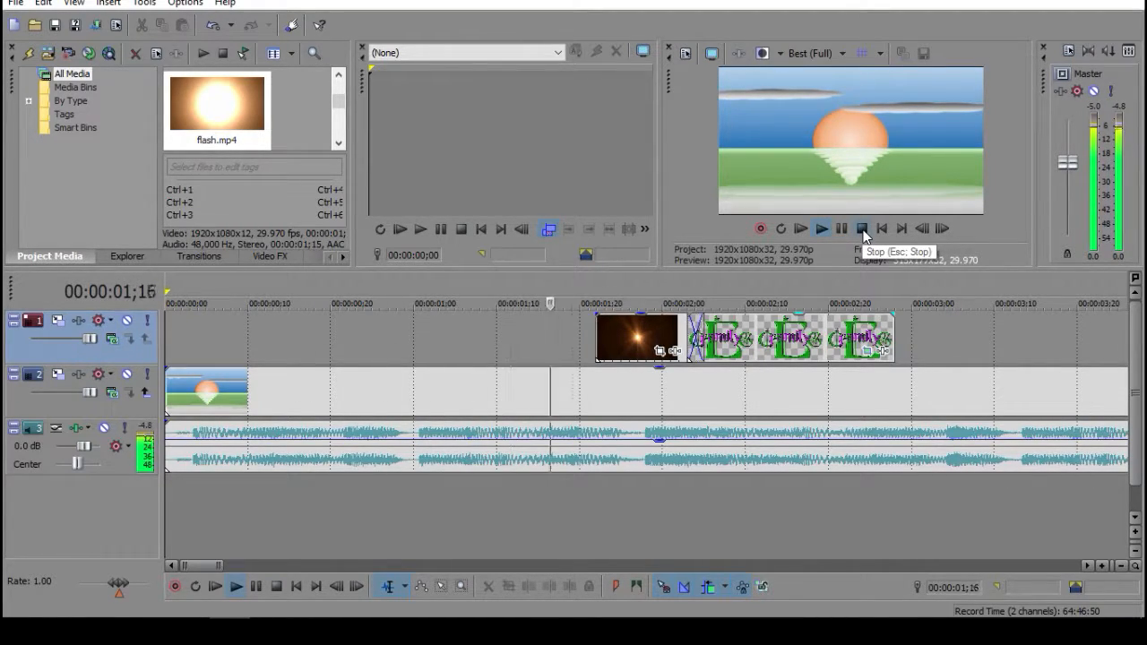
left_click(862, 229)
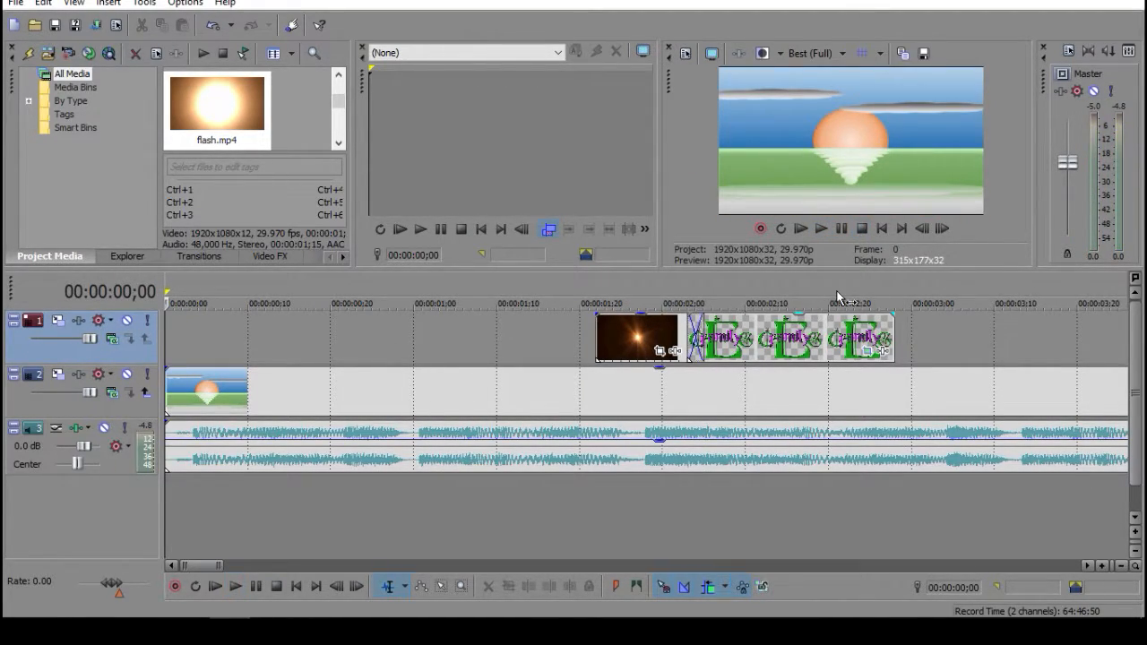
left_click(867, 351)
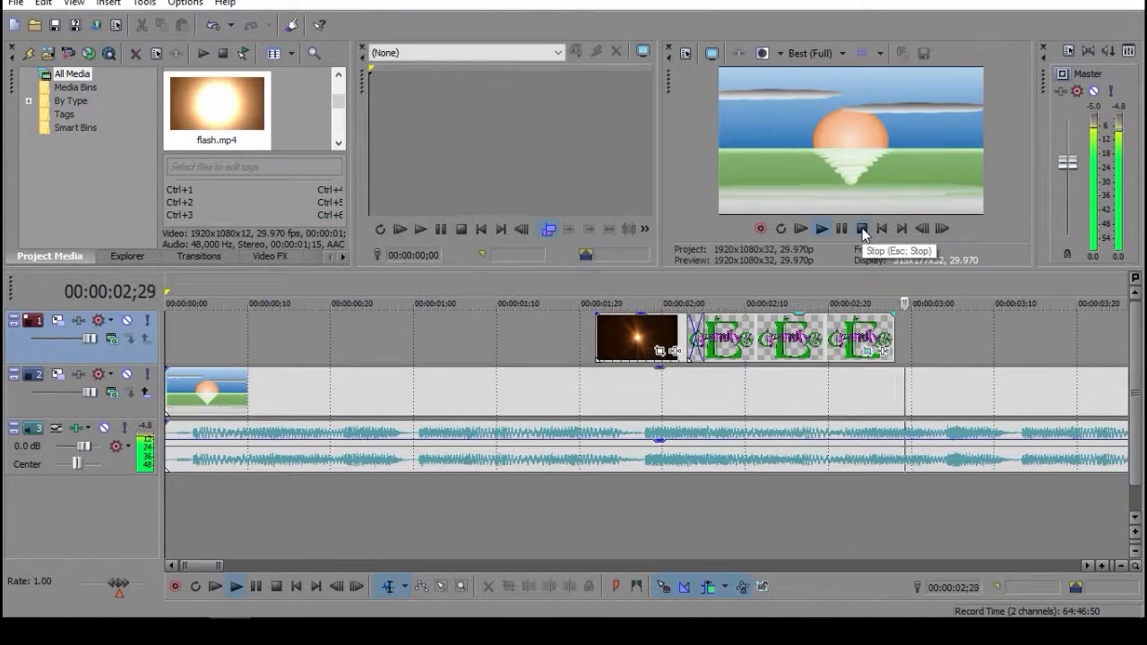
left_click(861, 229)
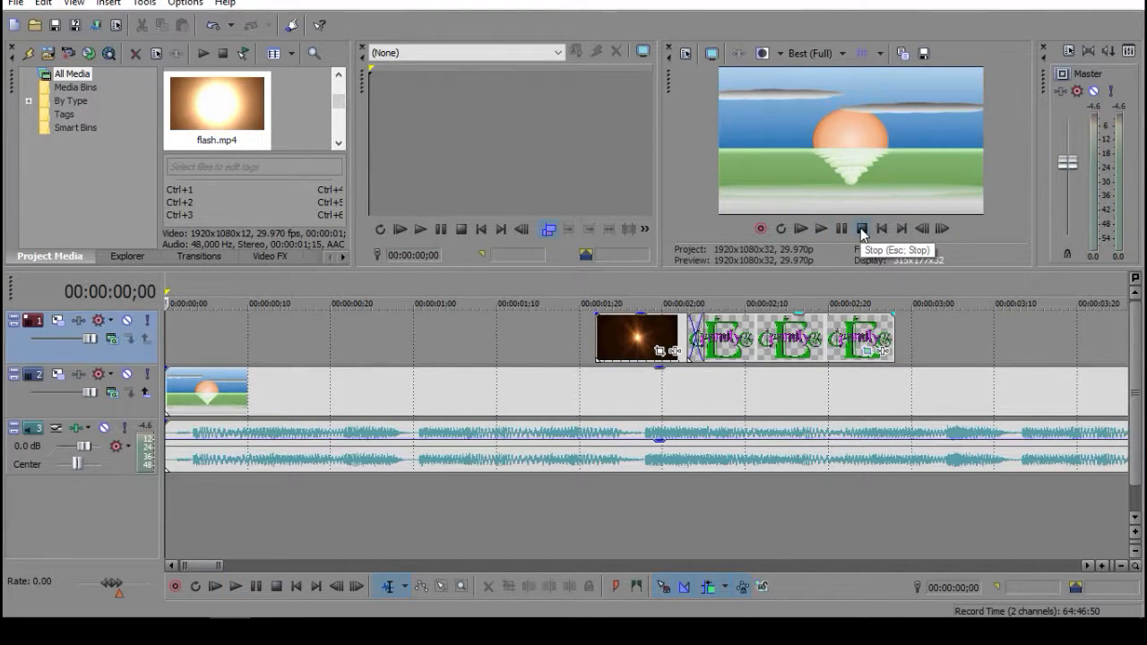
Set the time selection over the whole intro, from the start to about 00:00:07;11
left_click(817, 403)
scroll(817, 403, "down", 10)
scroll(381, 523, "up", 6)
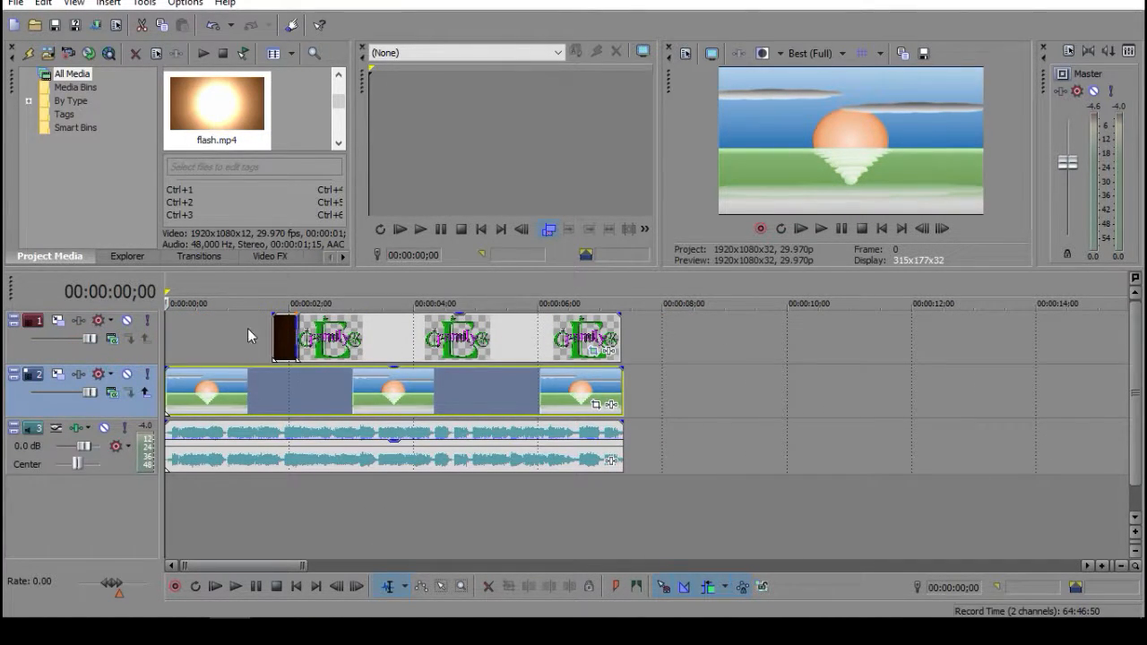
left_click_drag(168, 290, 624, 293)
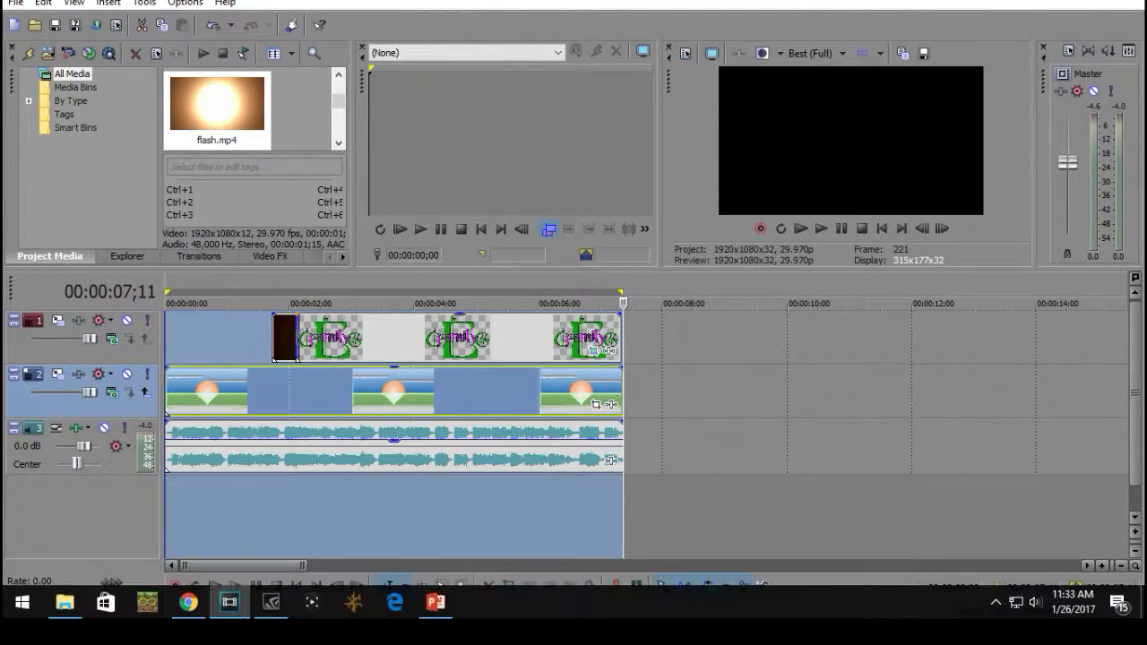
mouse_move(194, 606)
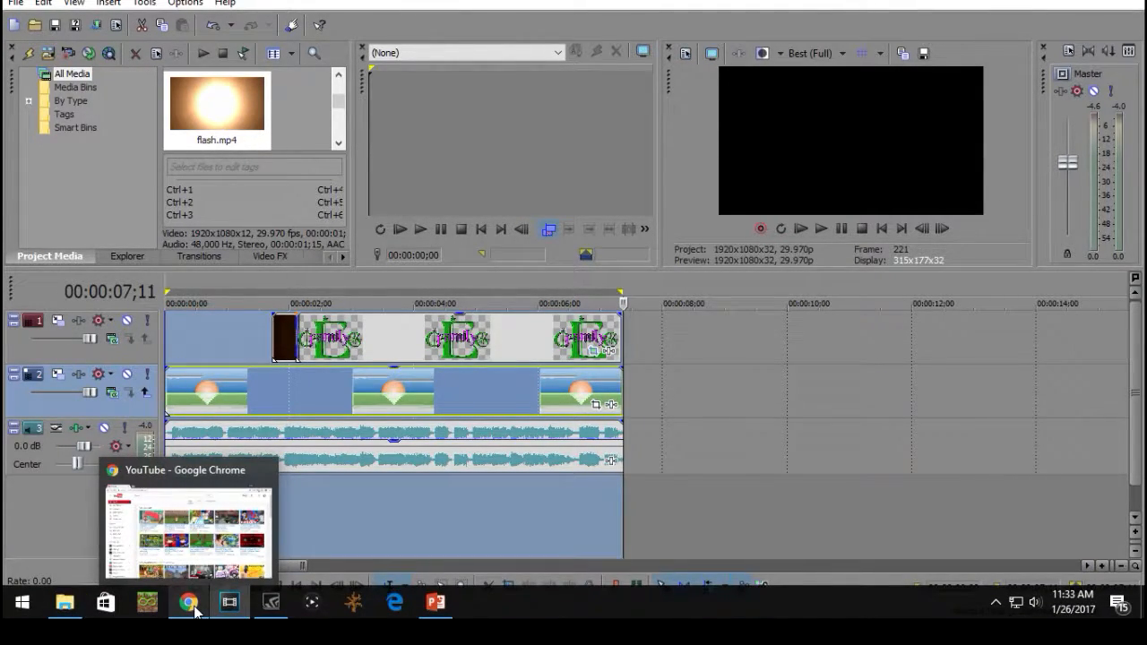